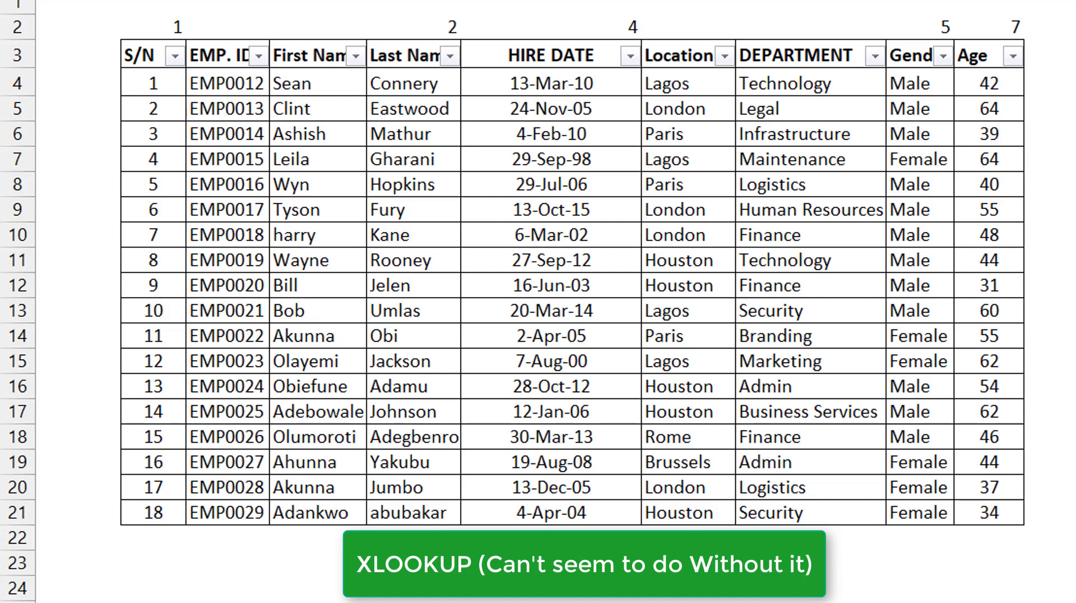
- Filter the employee table's DEPARTMENT column to show only Finance, and undo the filter
click(229, 564)
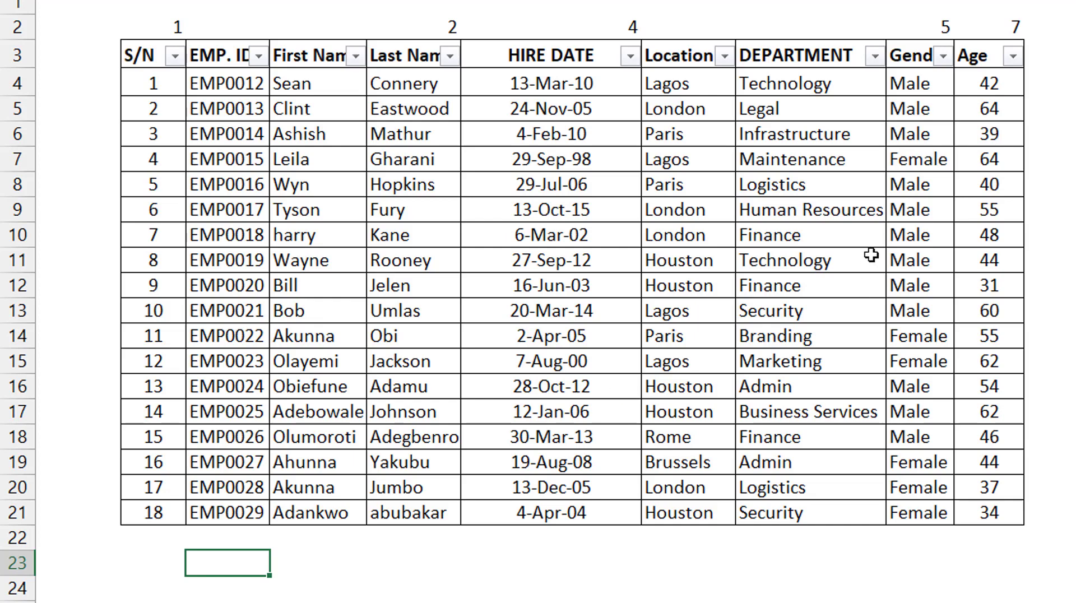
click(863, 196)
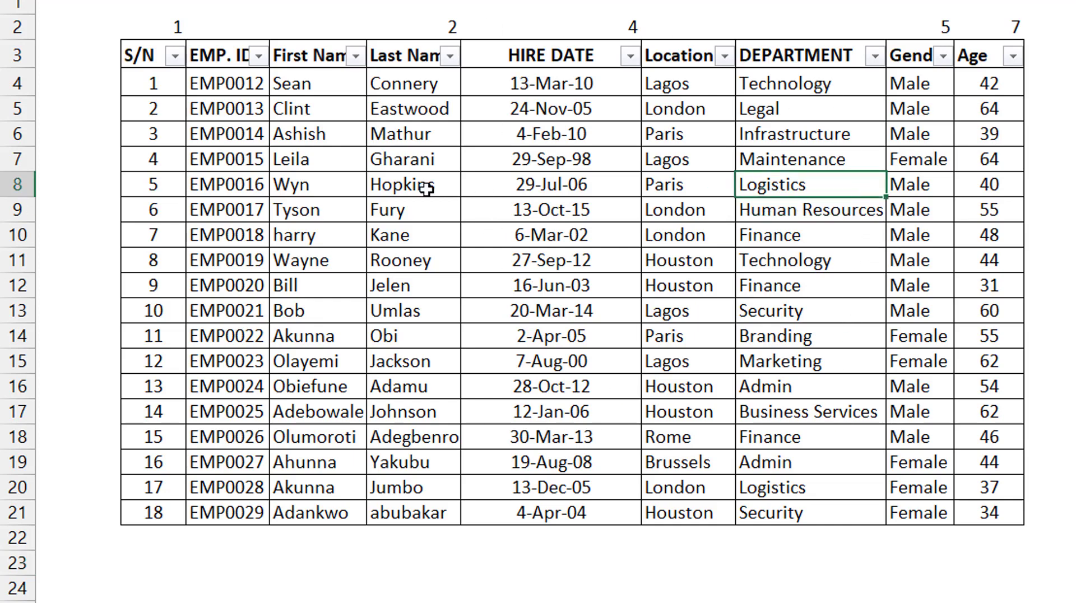
click(873, 61)
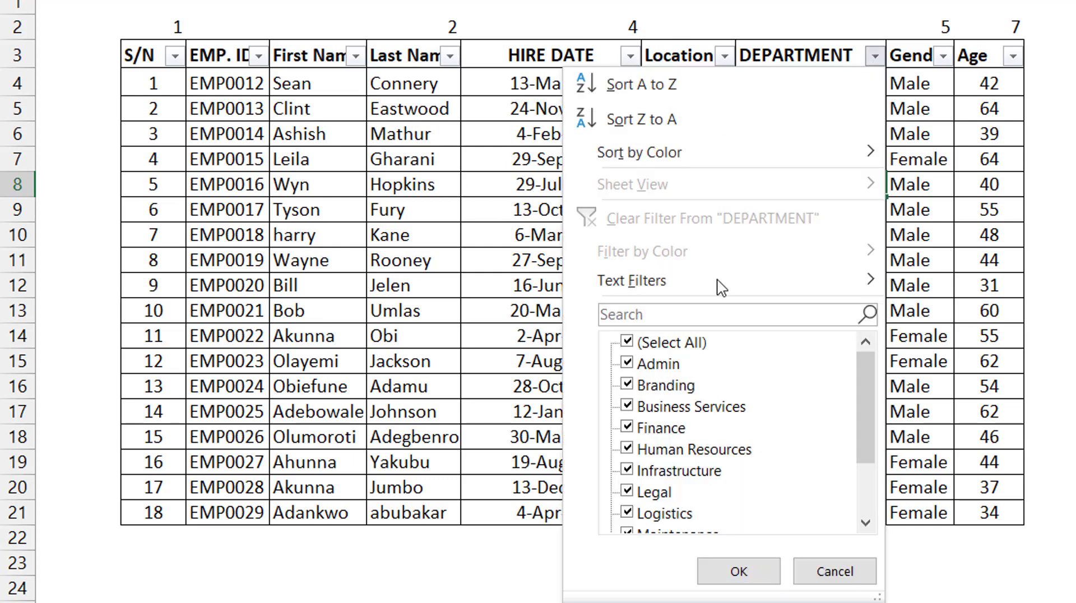
click(628, 343)
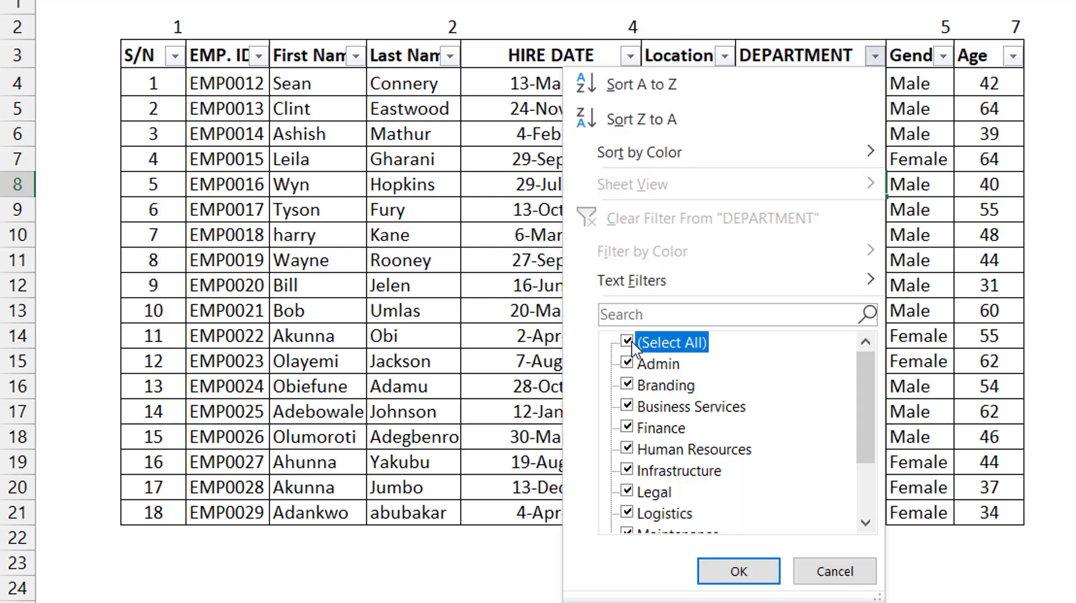
click(627, 427)
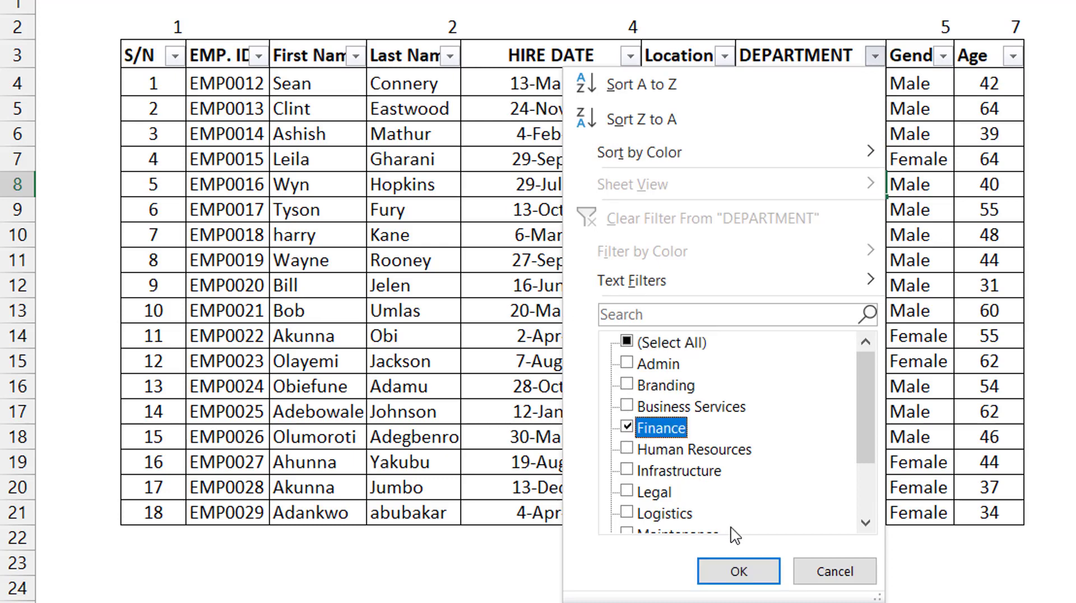
click(740, 571)
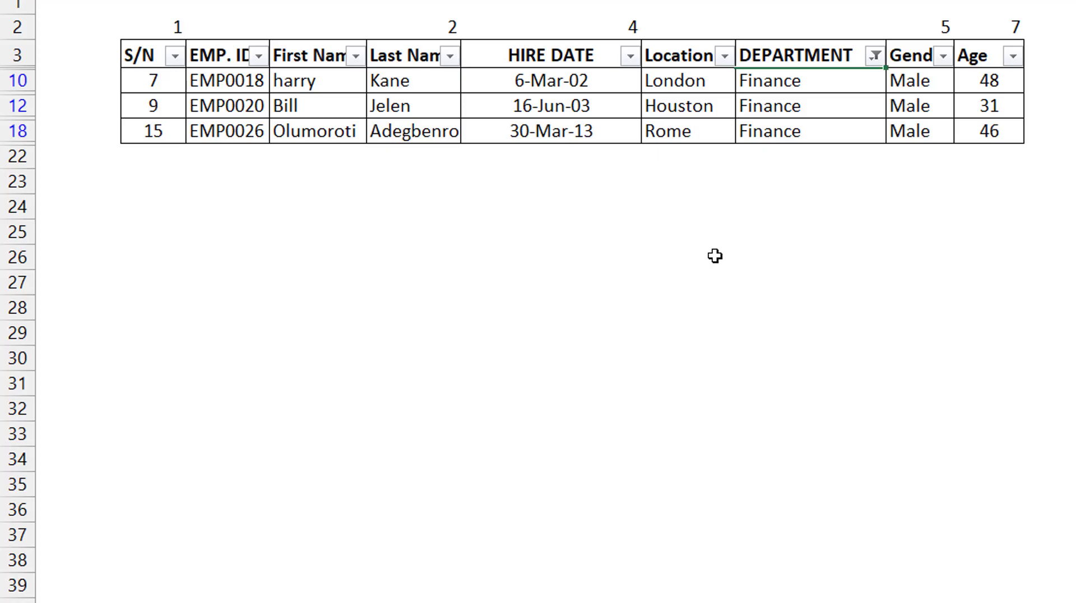
key(ctrl+z)
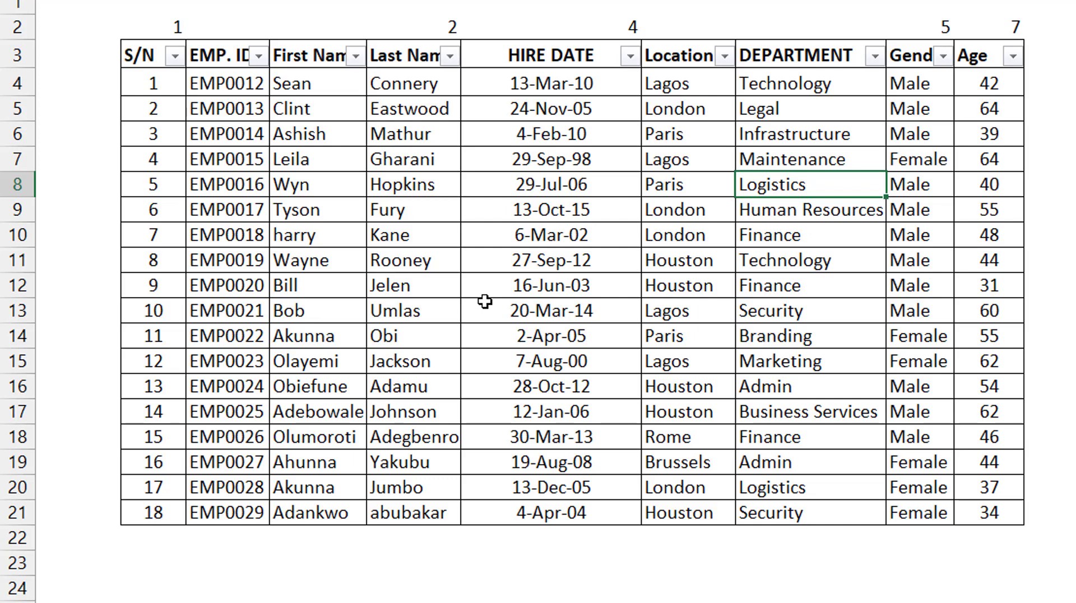
- Start a FILTER formula in C23 using the absolute range $C$4:$J$21, without the S/N column, as its array
click(232, 566)
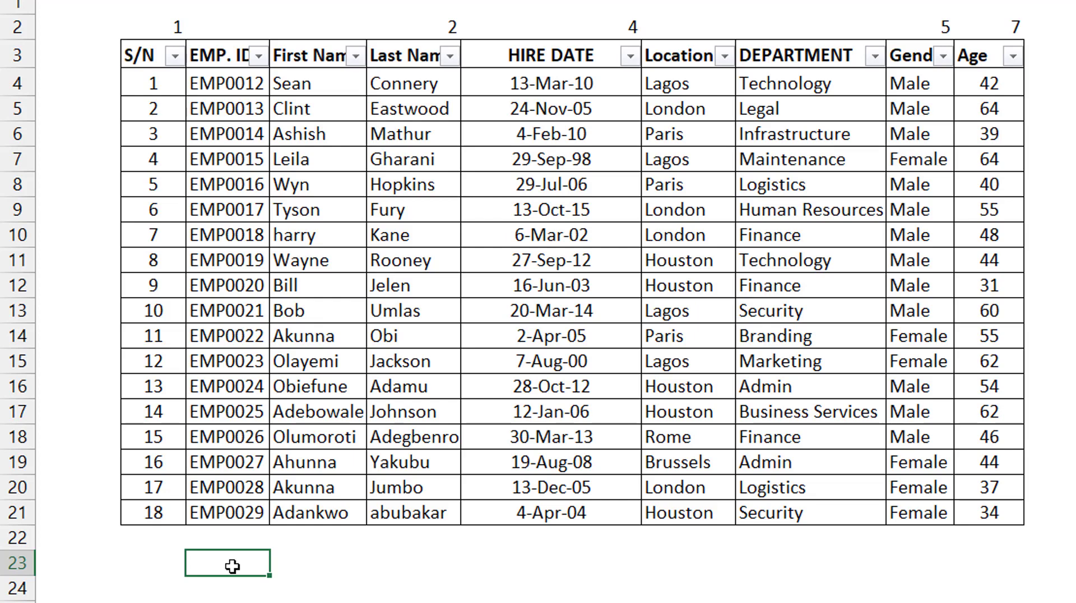
text(=filte)
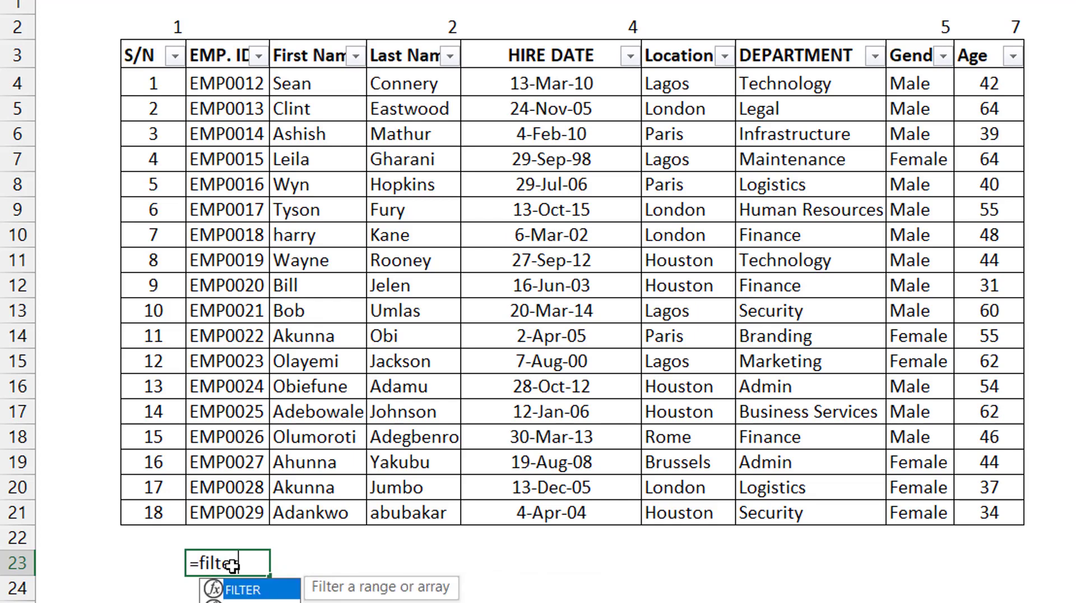
key(Tab)
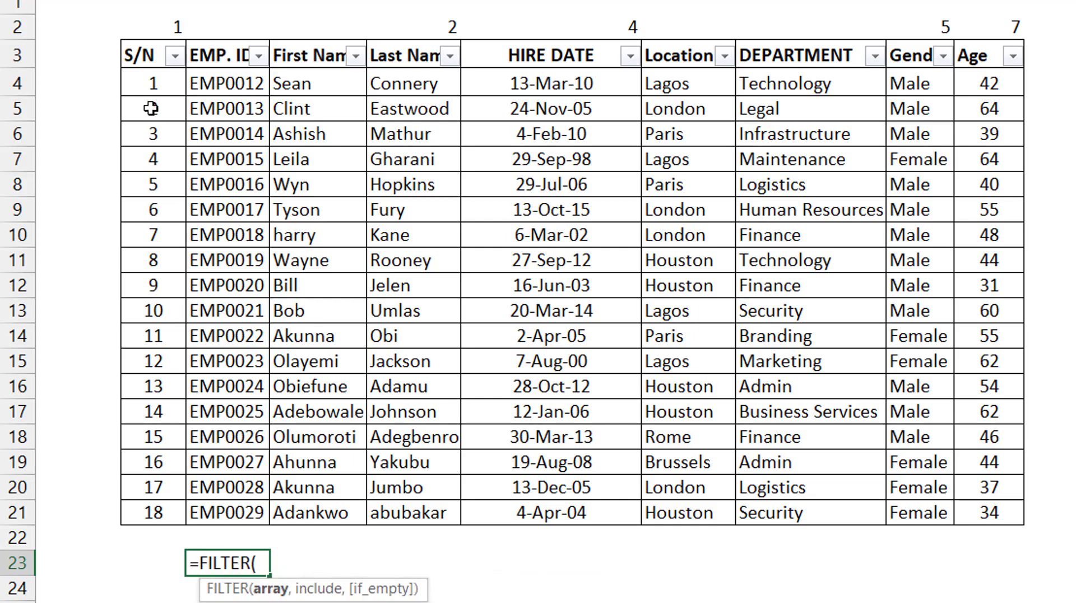
click(158, 83)
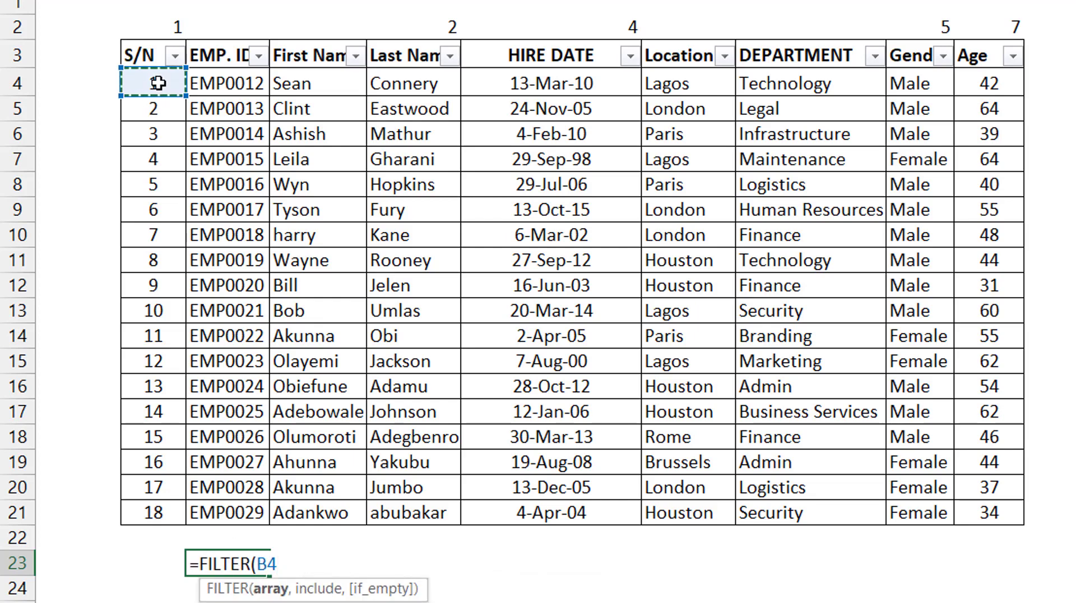
key(Right)
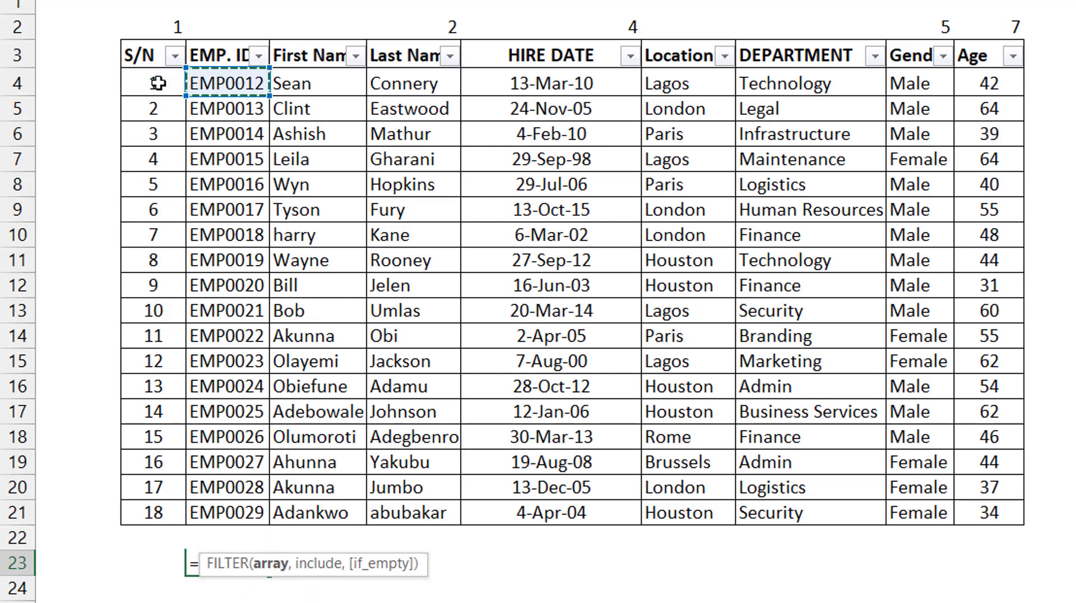
key(ctrl+shift+Right)
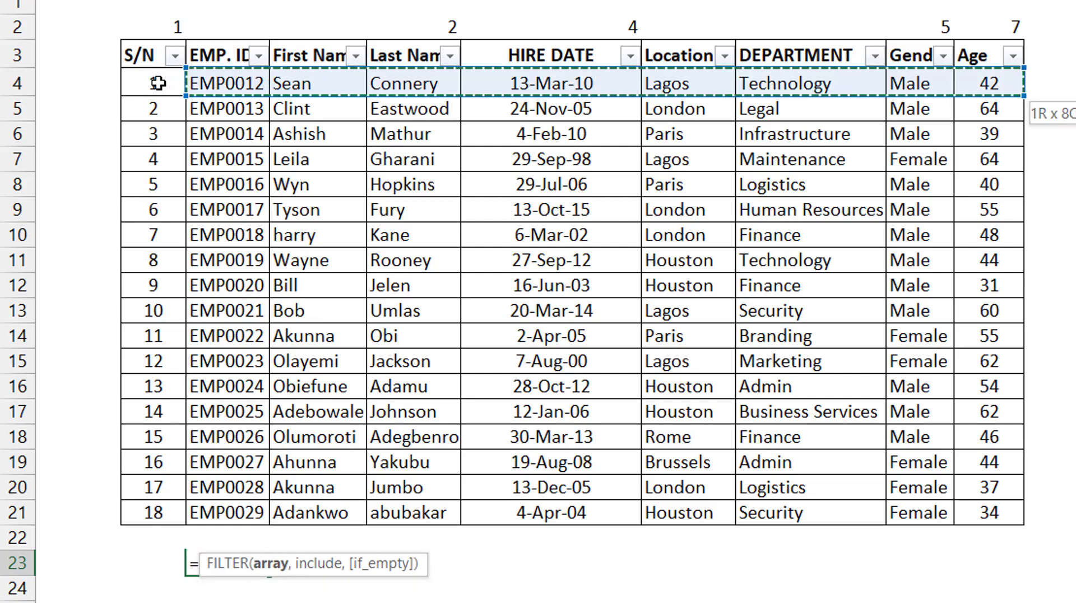
key(ctrl+shift+Down)
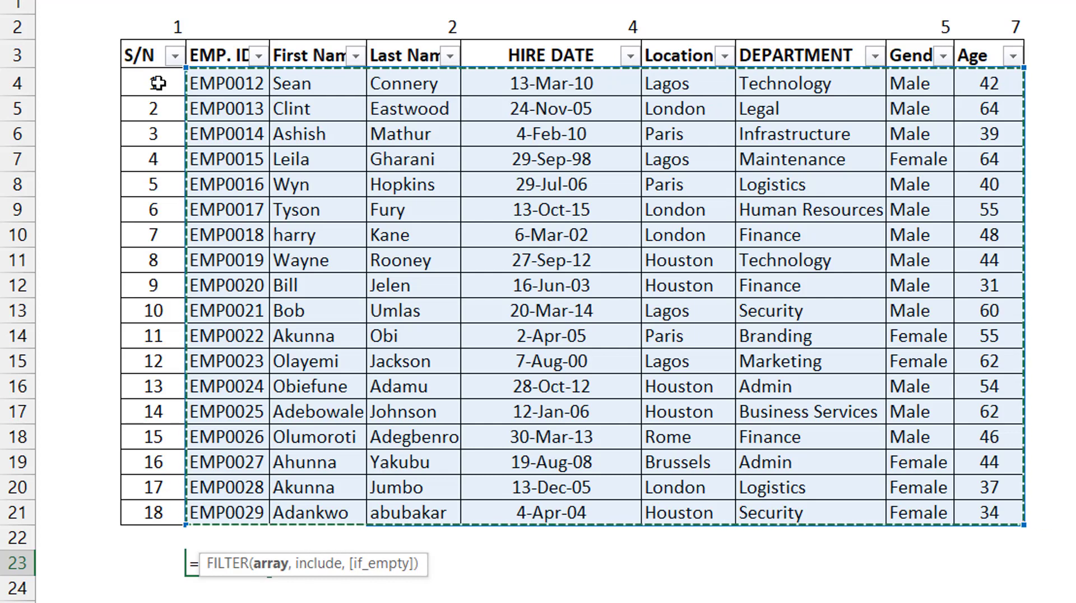
text(,)
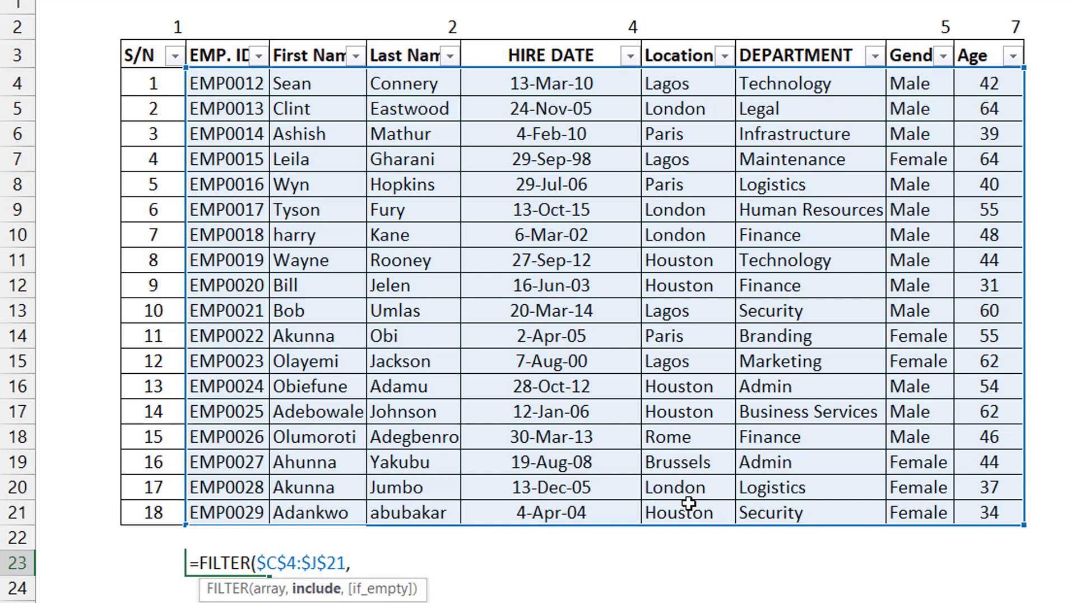
- Set the FILTER formula's include condition to $H$4:$H$21="Finance" on the DEPARTMENT column
click(853, 87)
key(ctrl+shift+Down)
key(F4)
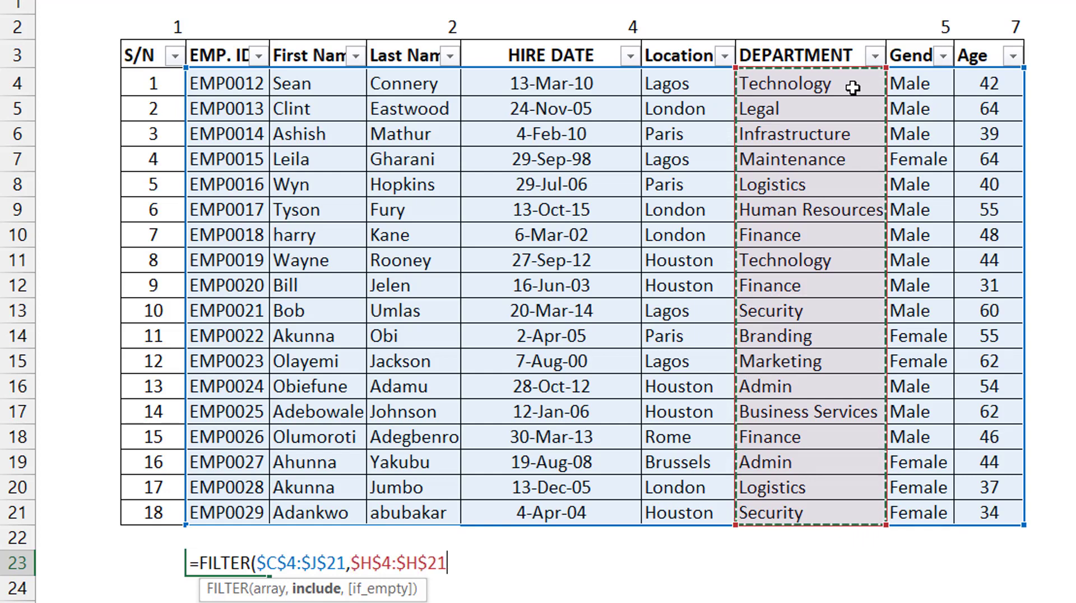
text(=)
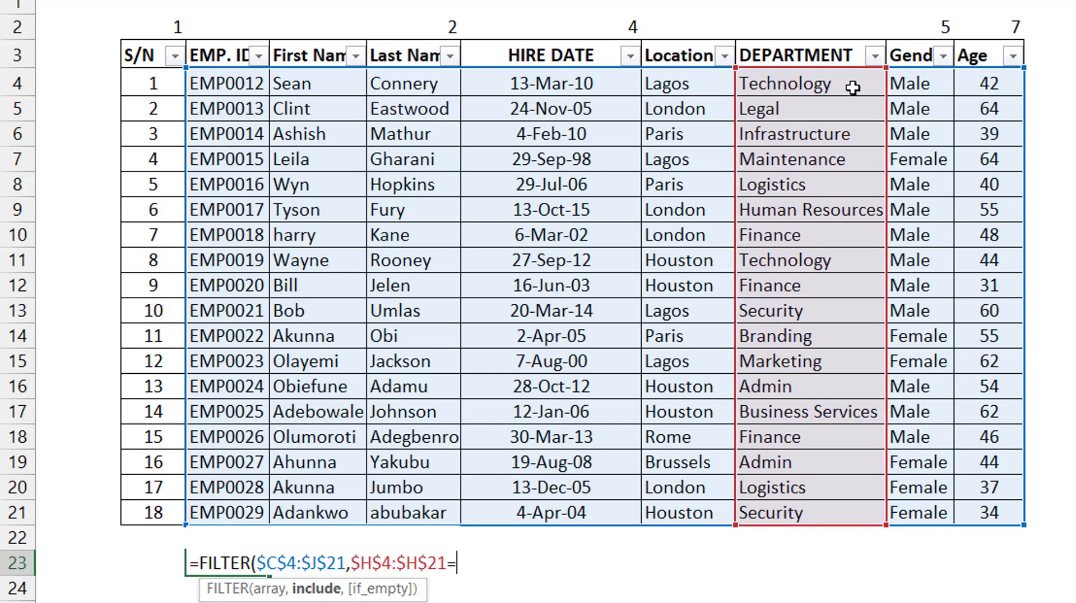
text("Finance")
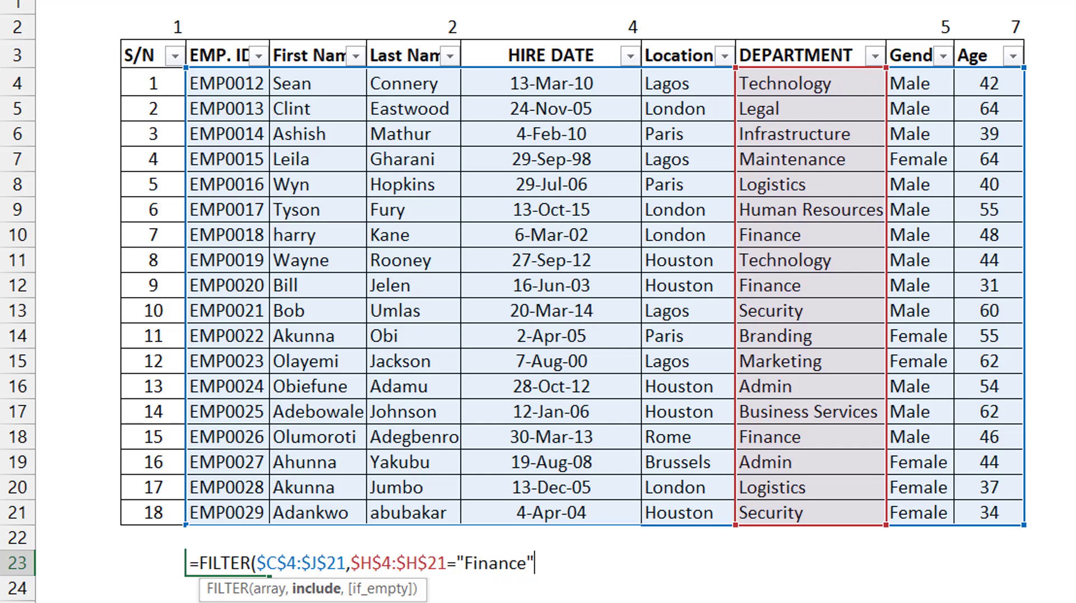
- Evaluate the include condition inside the formula to inspect its TRUE/FALSE array, and restore the original expression
key(Return)
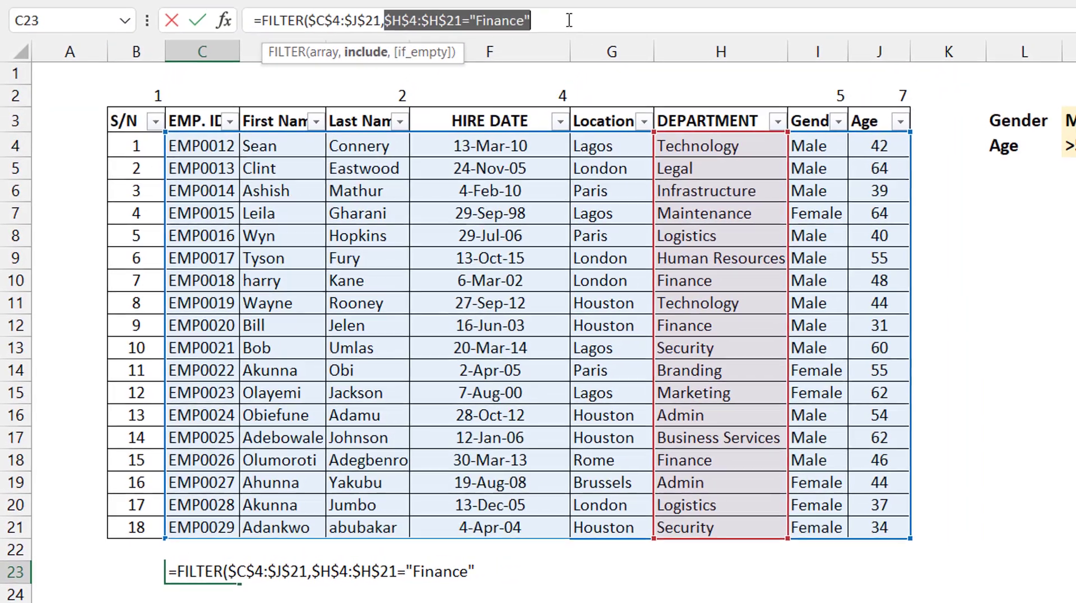
key(F9)
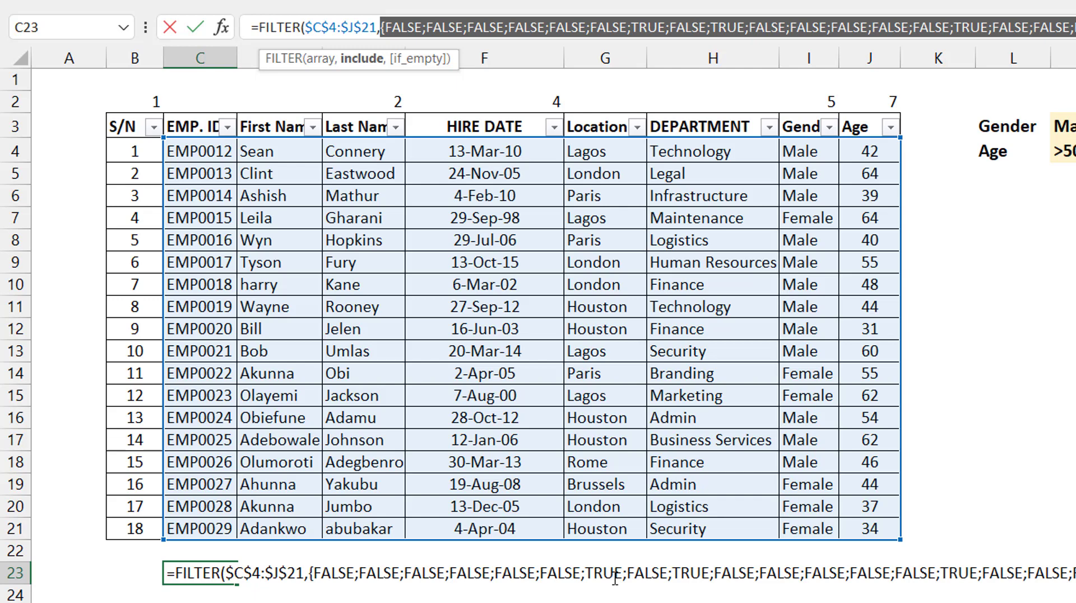
key(ctrl+z)
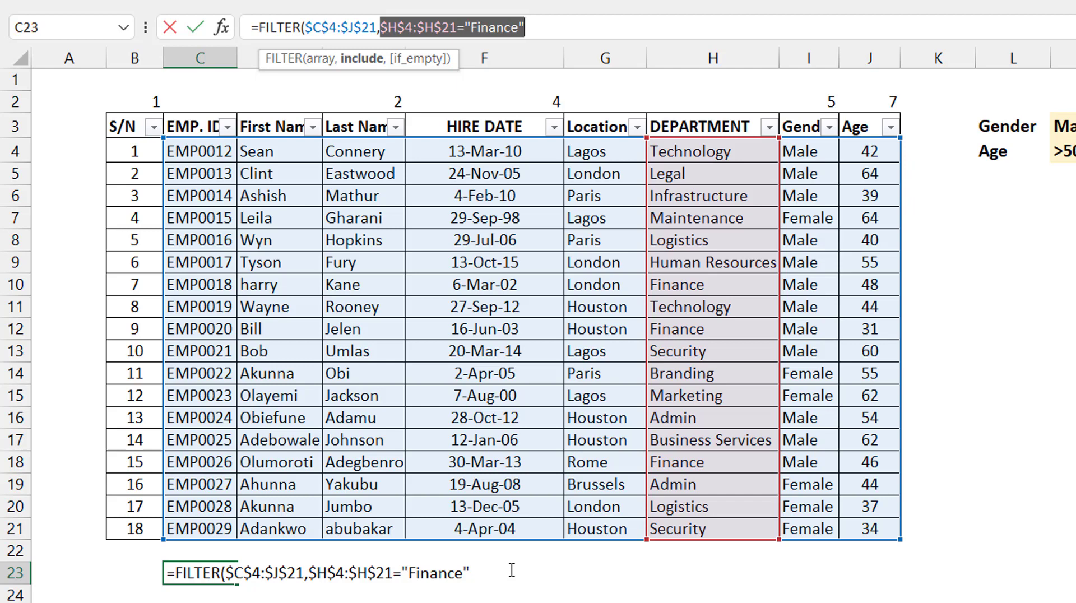
- Close the FILTER formula's parenthesis and enter it in C23 while keeping that cell selected
click(485, 574)
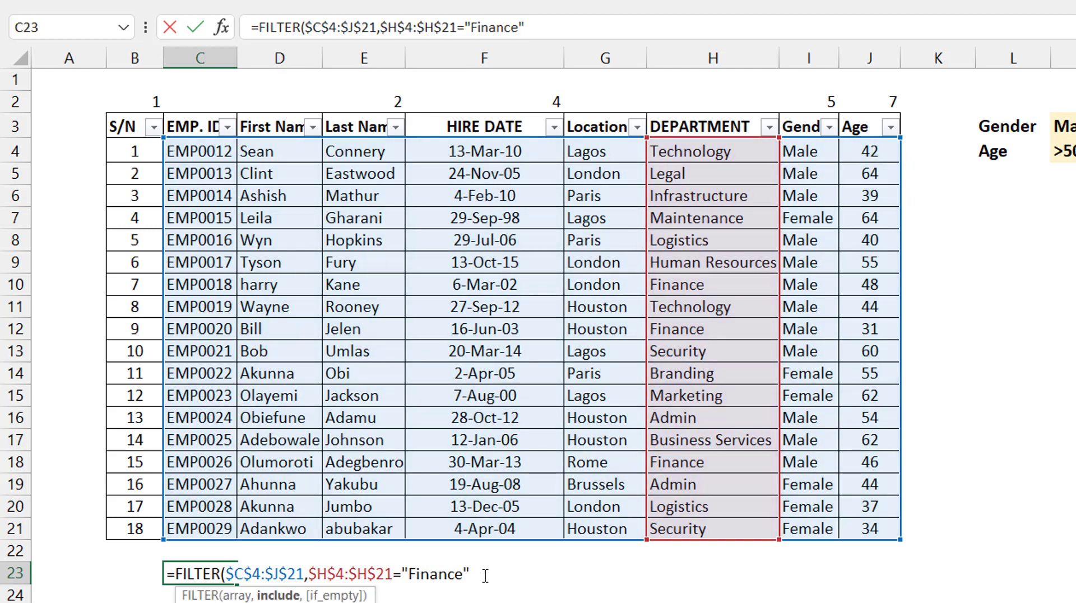
text())
key(ctrl+Return)
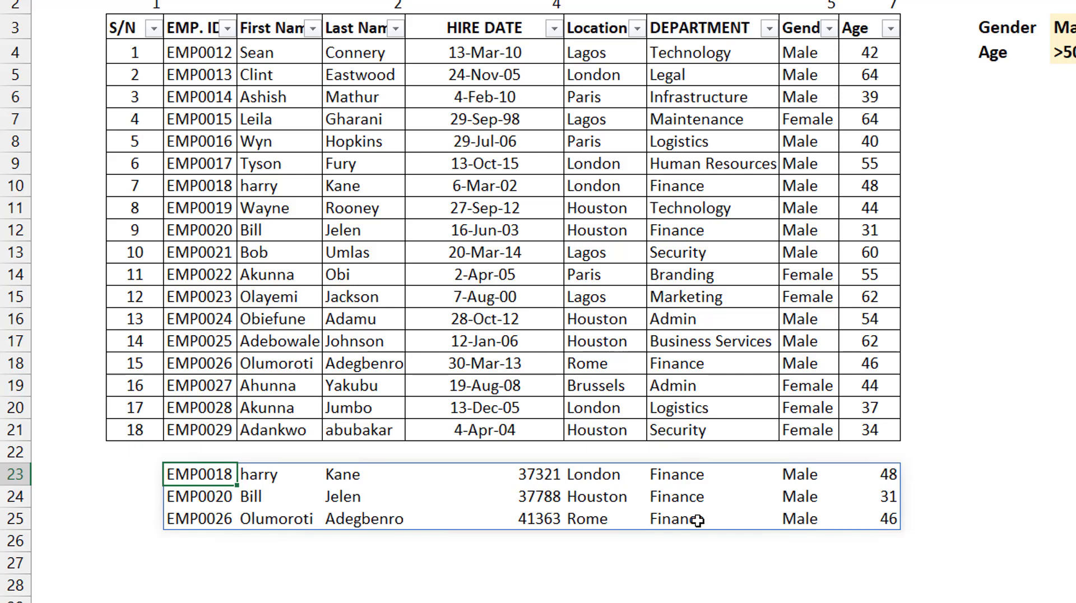
- Review the FILTER formula in C23 and delete it to clear the spilled Finance results
double_click(206, 474)
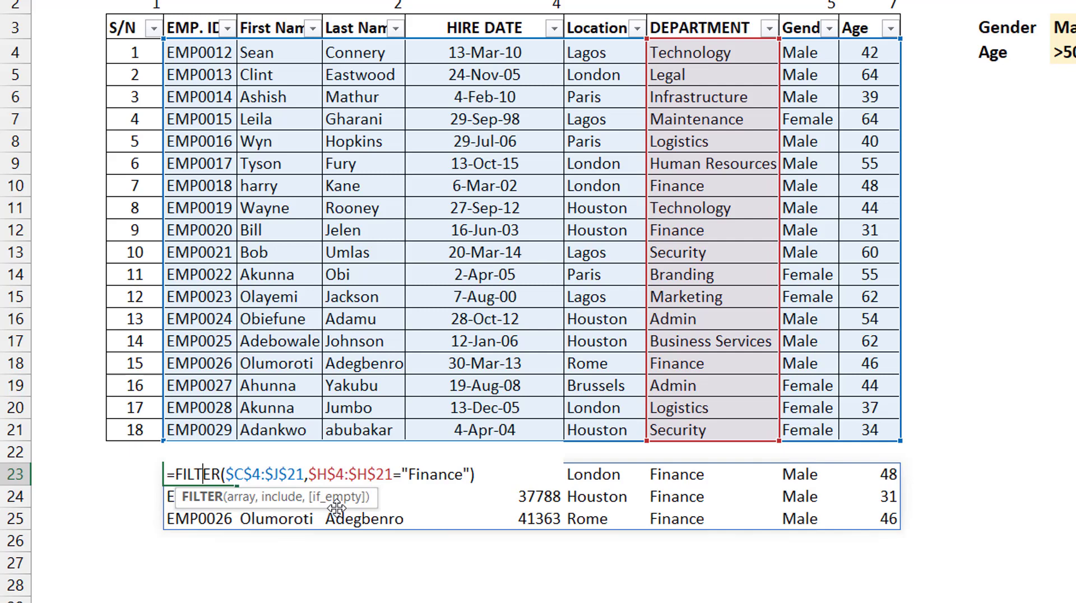
key(Escape)
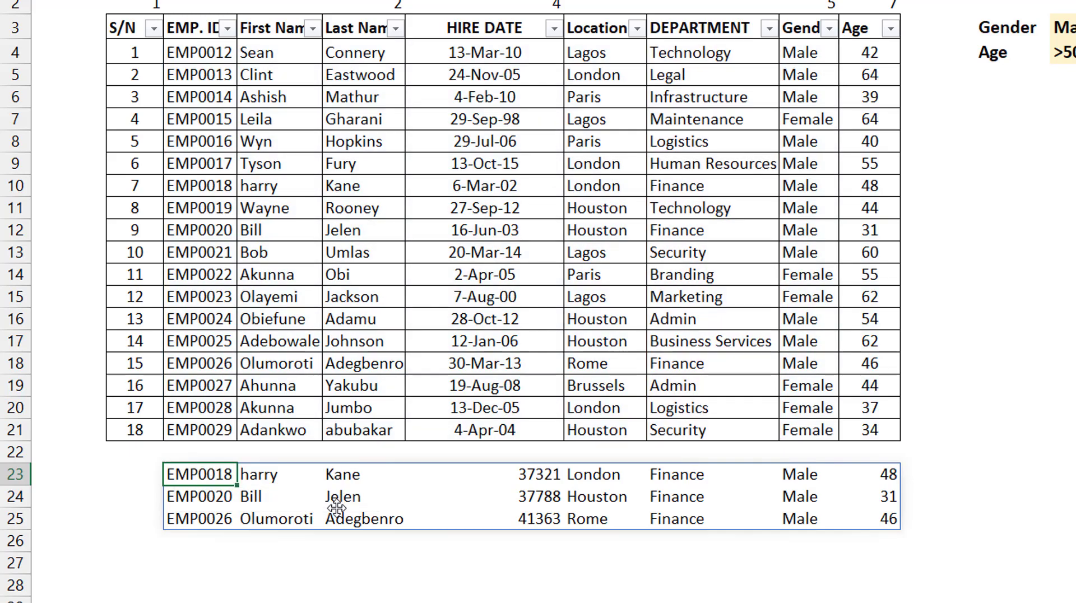
key(ctrl+shift+Down)
key(ctrl+shift+Right)
key(Up)
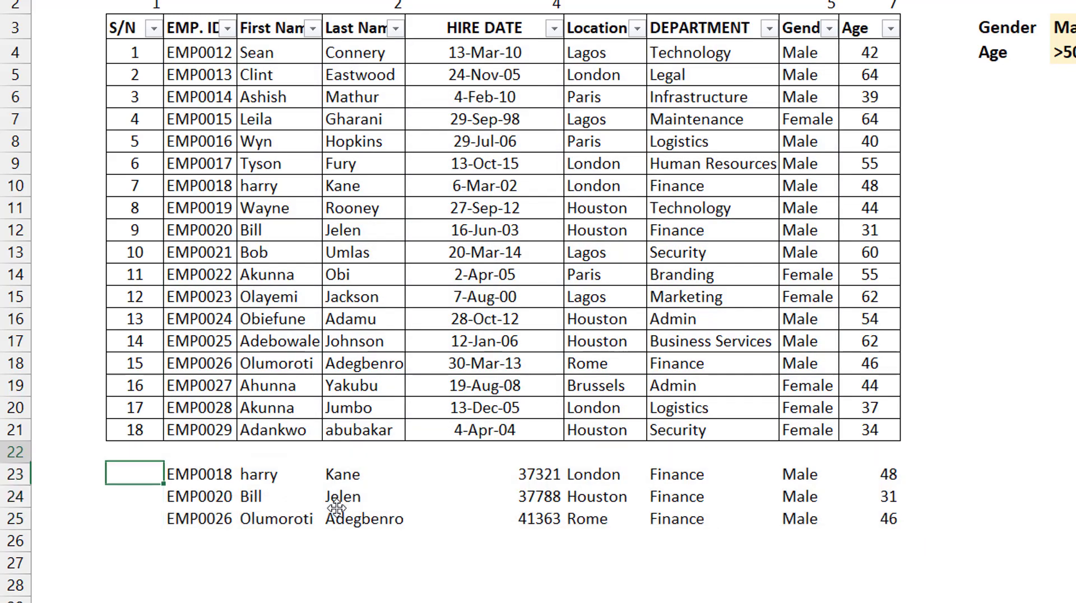
key(Down)
key(Delete)
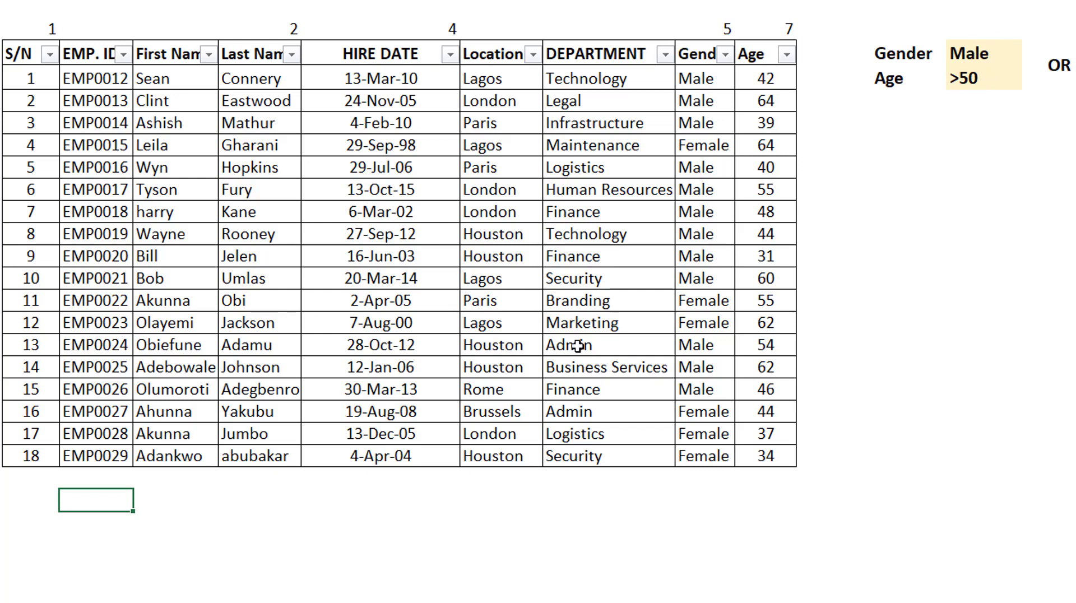
- Start a new FILTER formula in C23 with the absolute range $C$4:$J$21 as its array
text(=filter)
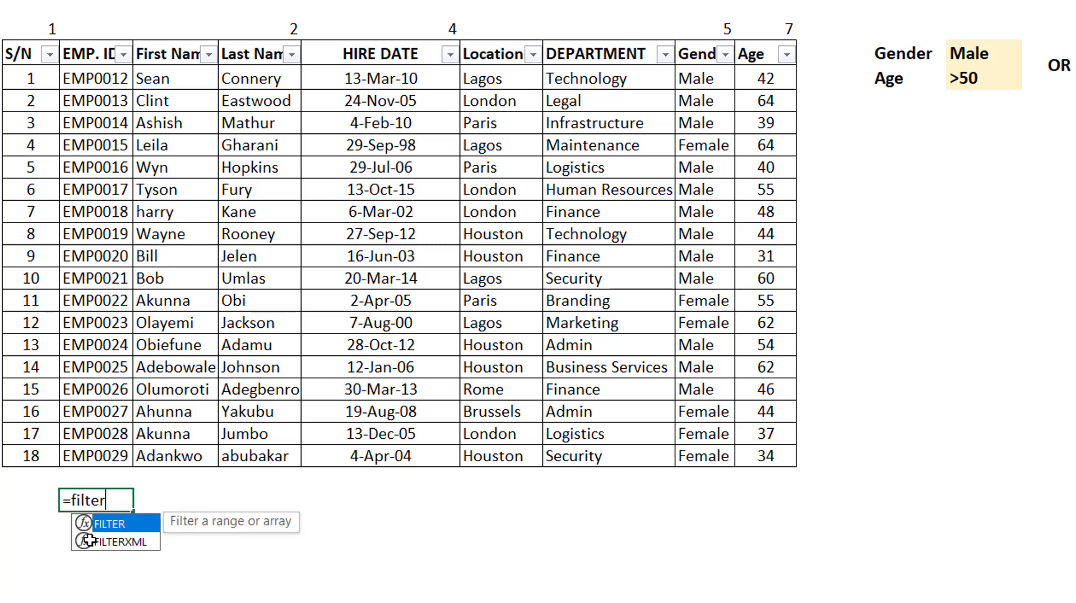
key(Tab)
click(104, 82)
key(ctrl+shift+Right)
key(ctrl+shift+Down)
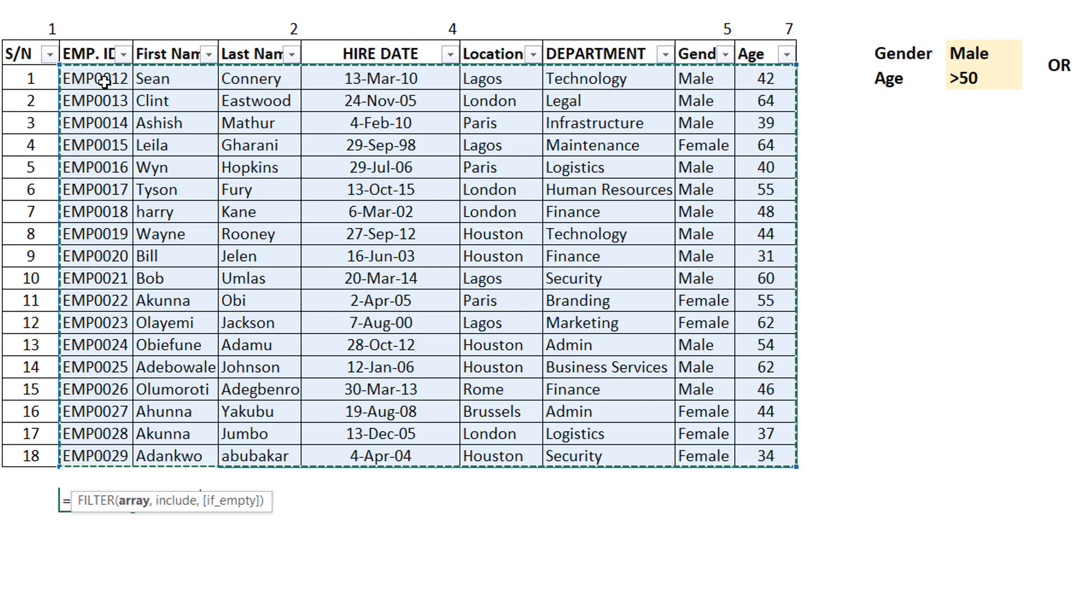
text(,)
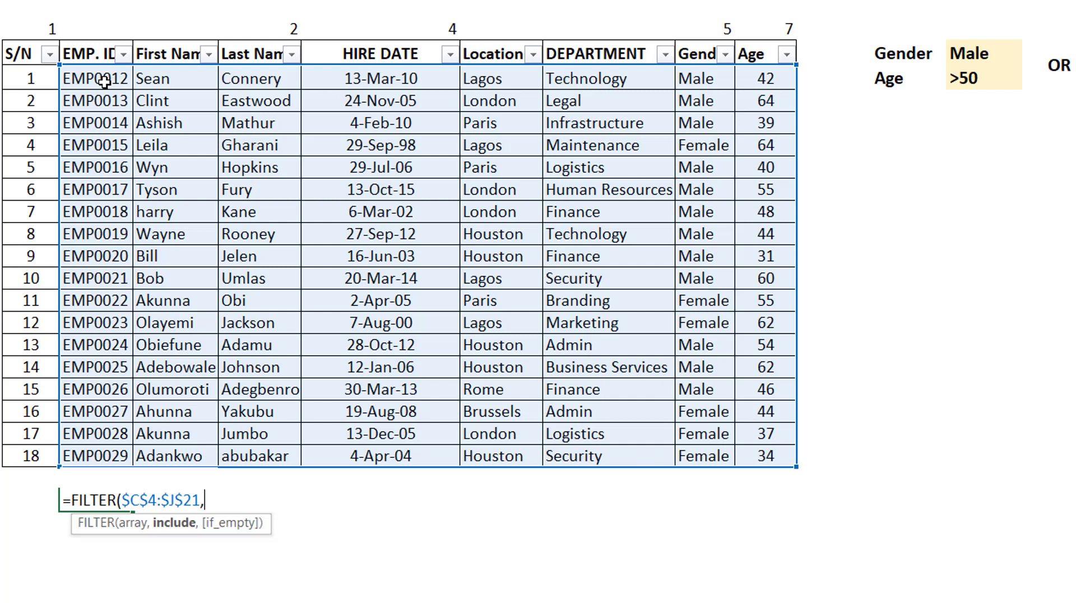
- Add the gender condition ($I$4:$I$21=M3) to the include argument, followed by a plus sign for OR logic
text(()
click(705, 75)
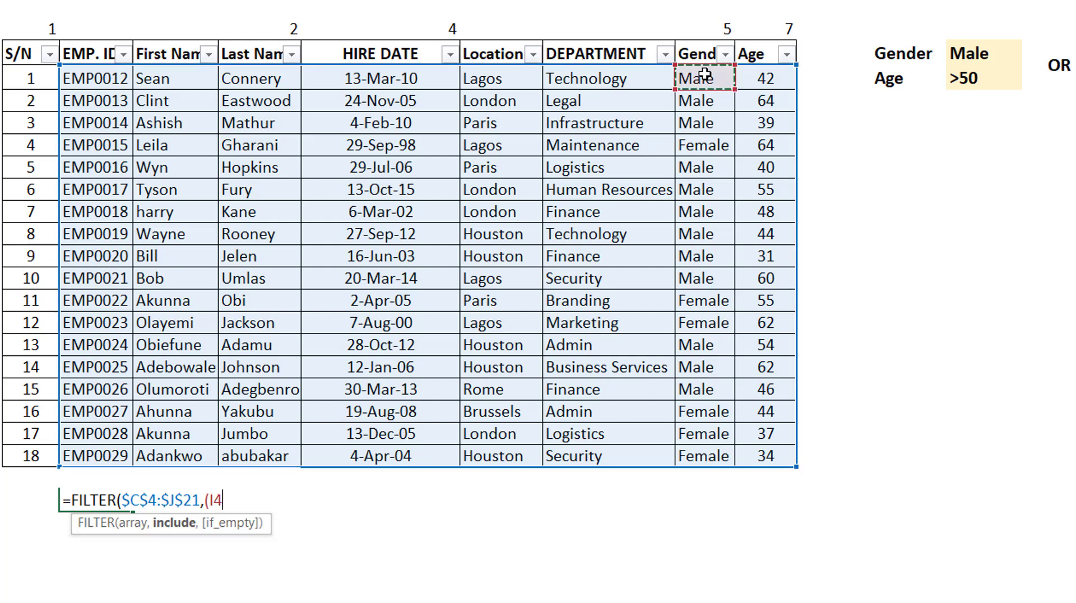
key(ctrl+shift+Down)
key(F4)
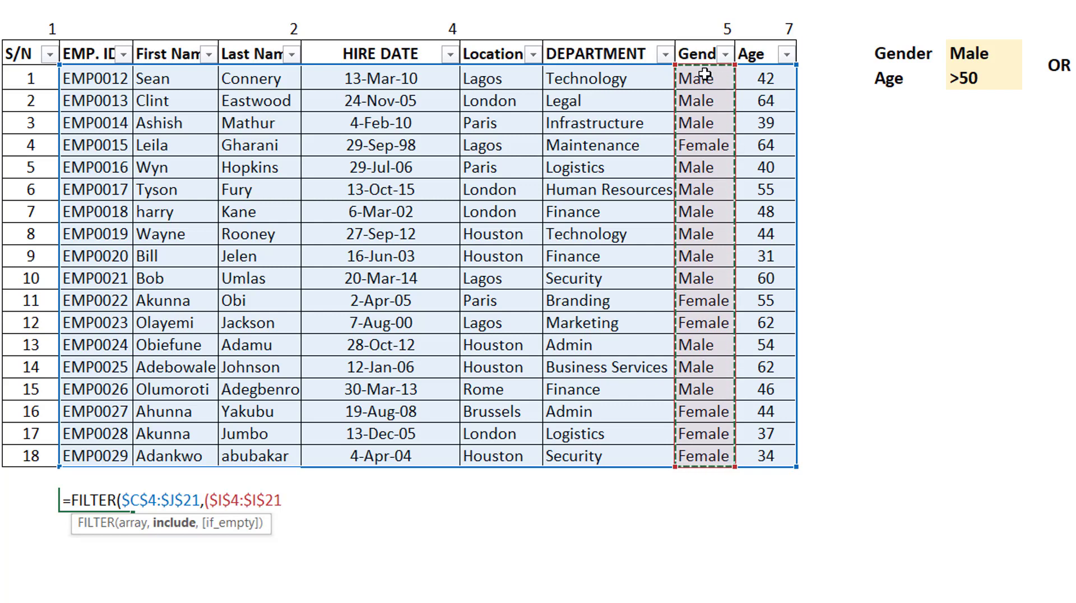
text(=)
click(964, 56)
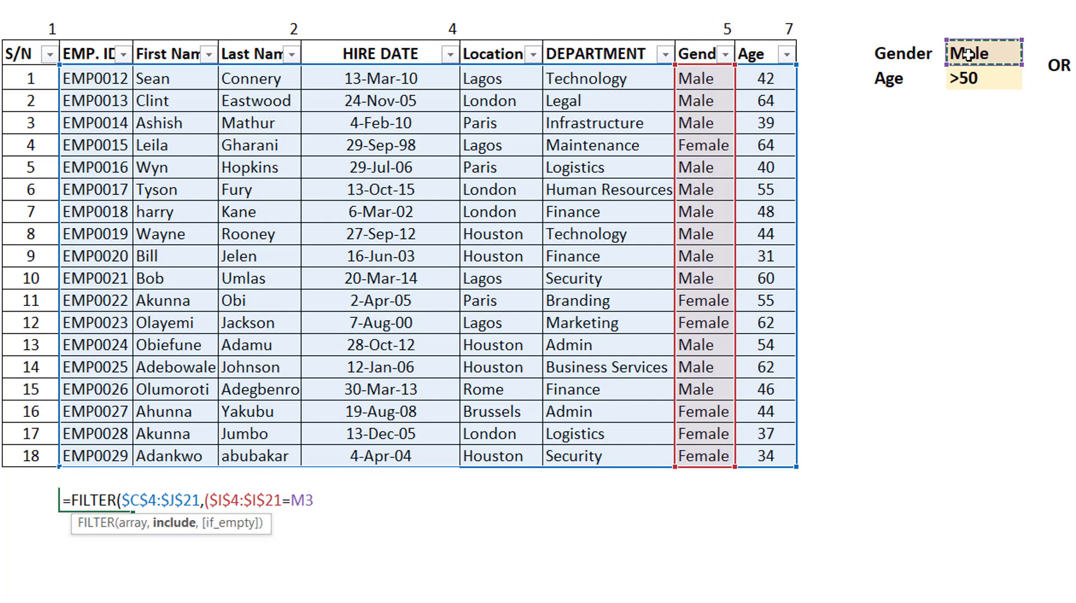
text()+)
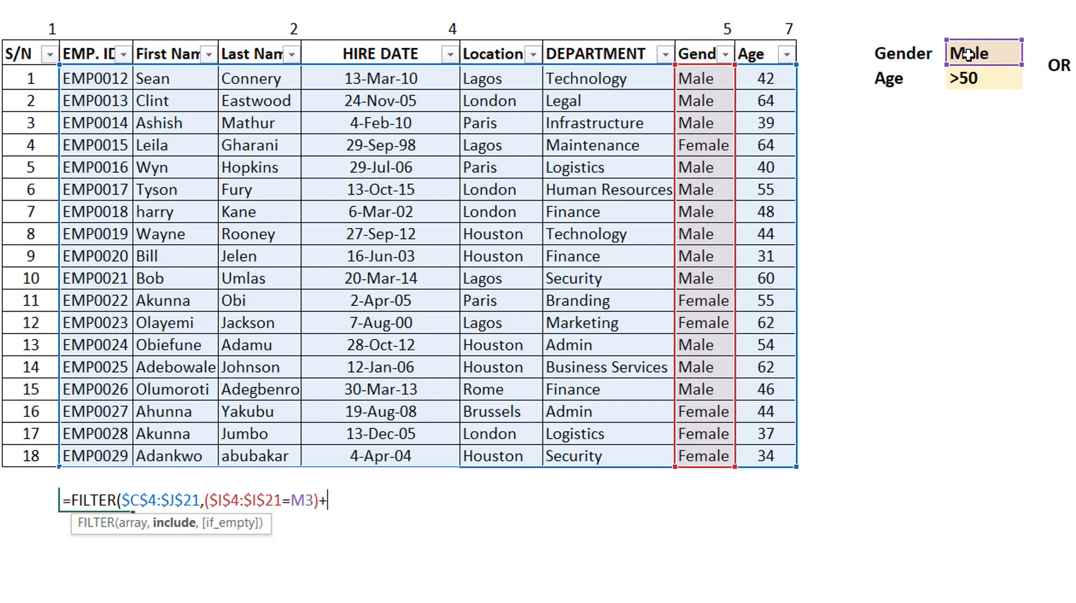
- Add the age condition ($J$4:$J$21>50) after the plus sign in the FILTER formula's include argument
text(()
click(757, 83)
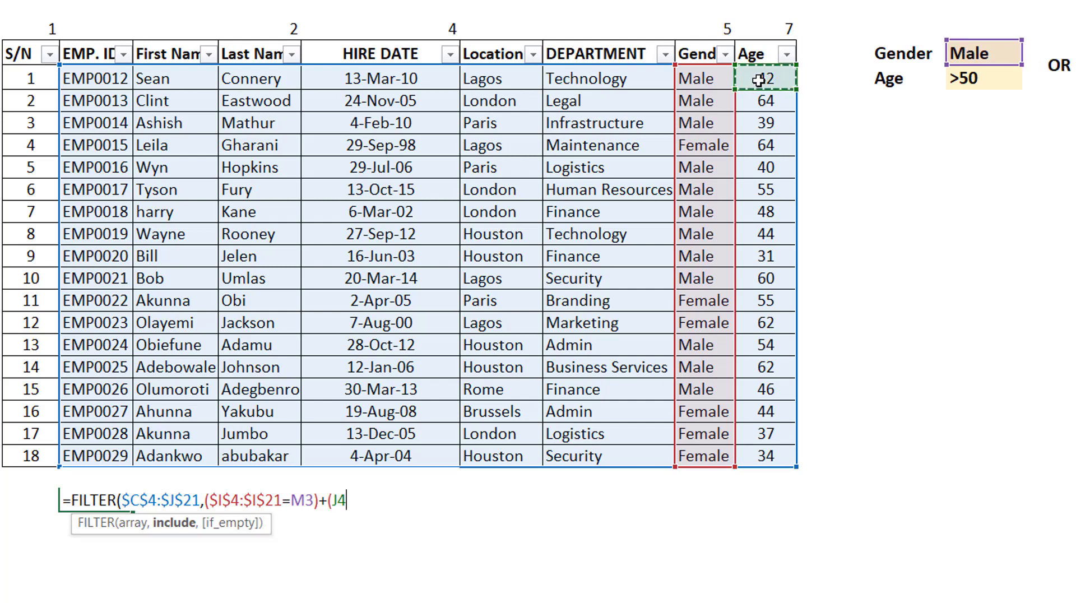
key(ctrl+shift+Down)
key(F4)
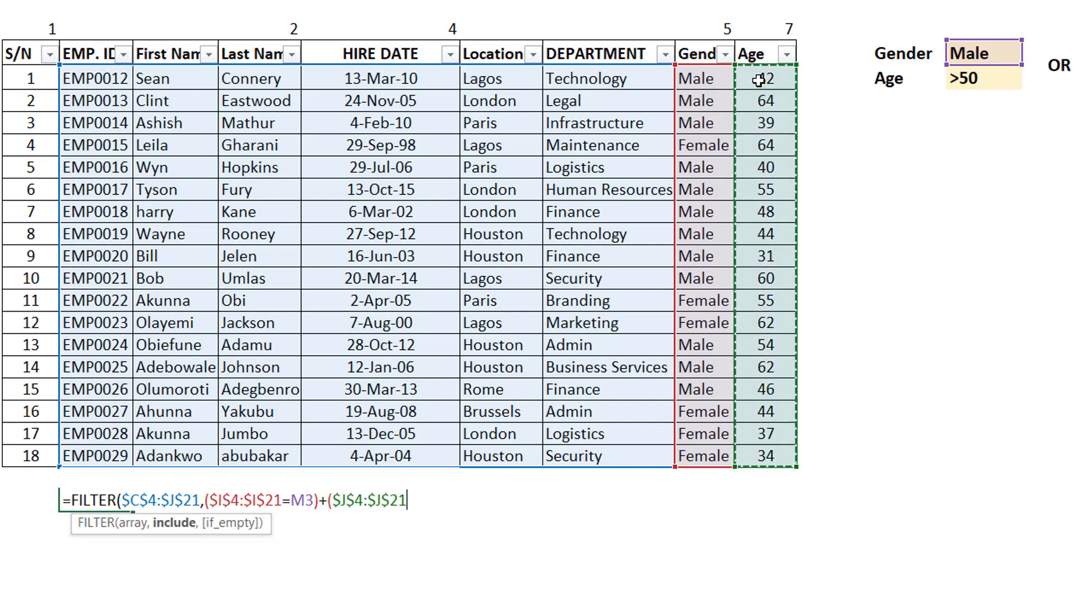
text(>50))
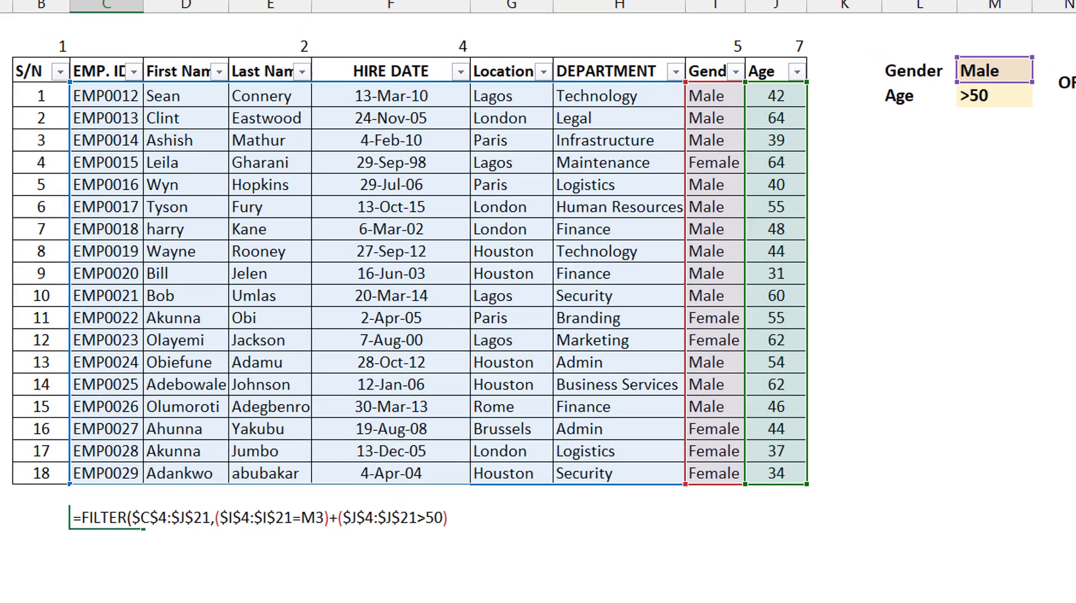
- Evaluate the combined gender and age conditions within the formula to inspect their array, and restore the original expression
drag(276, 0, 594, 0)
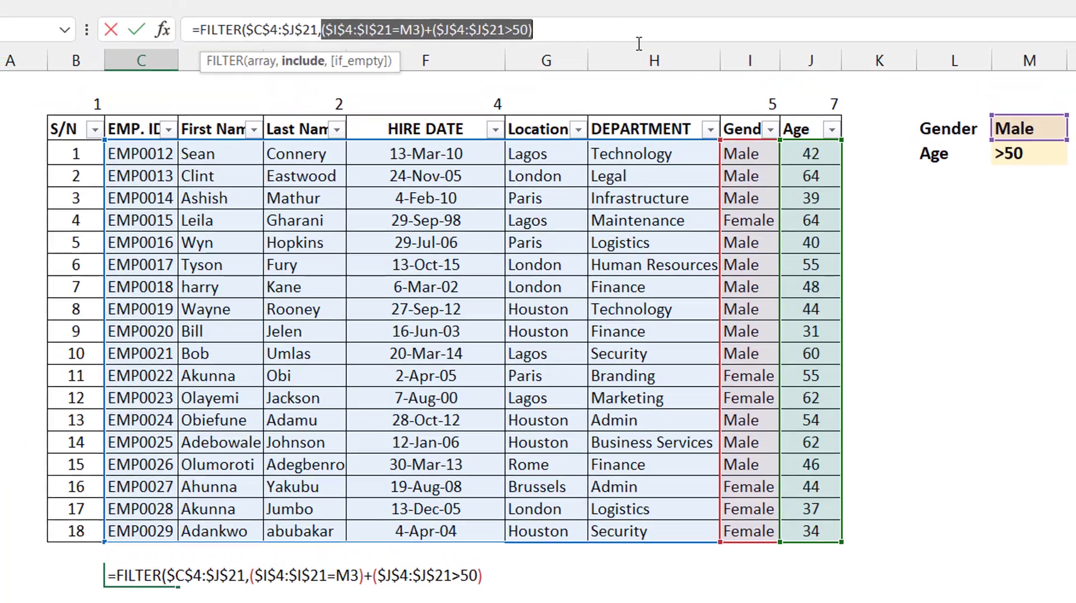
key(F9)
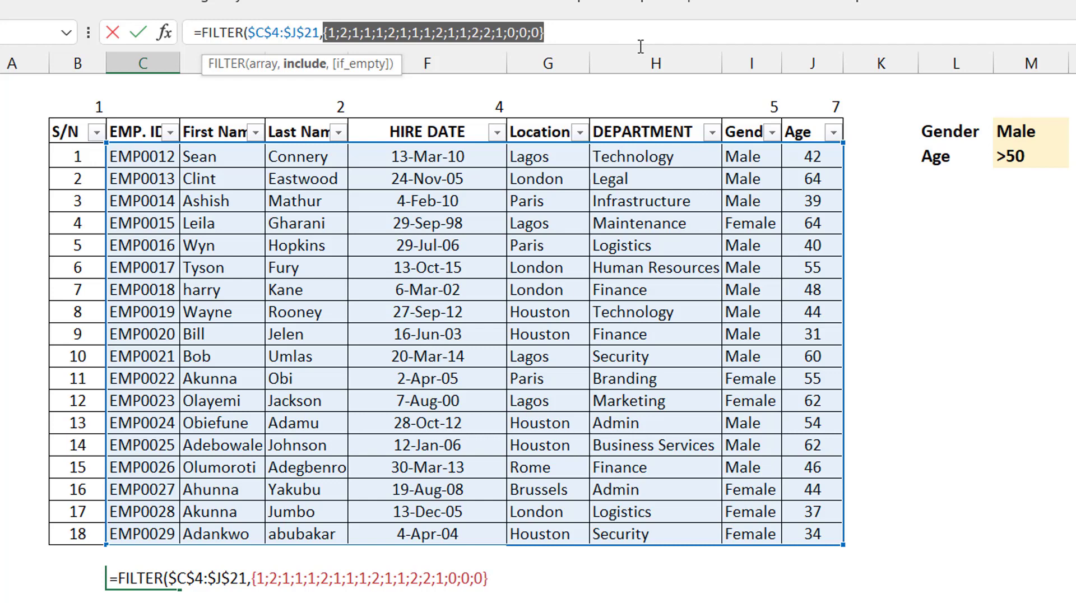
key(ctrl+z)
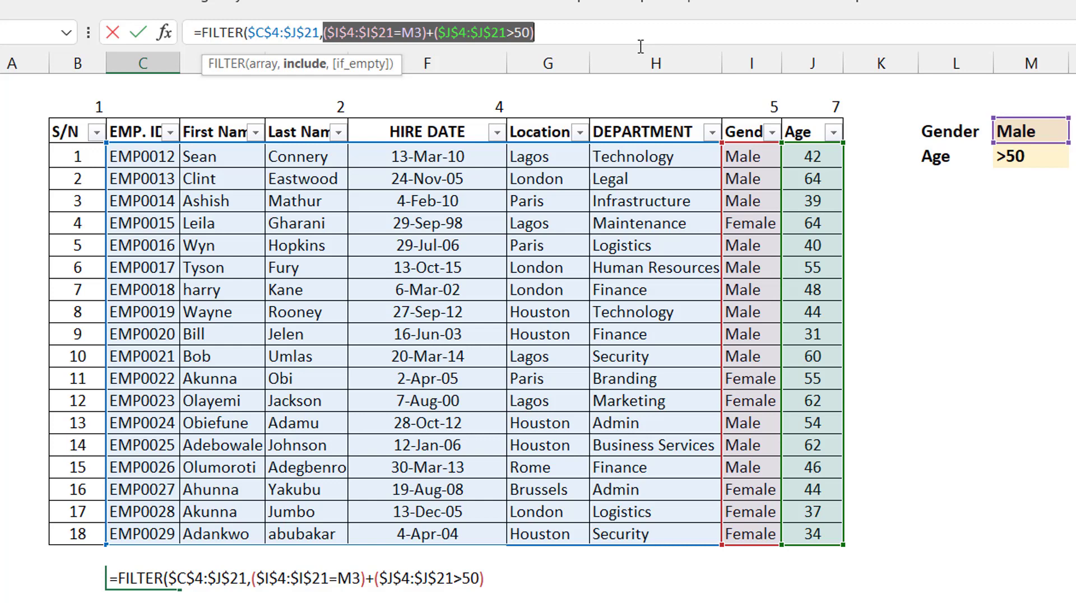
key(Delete)
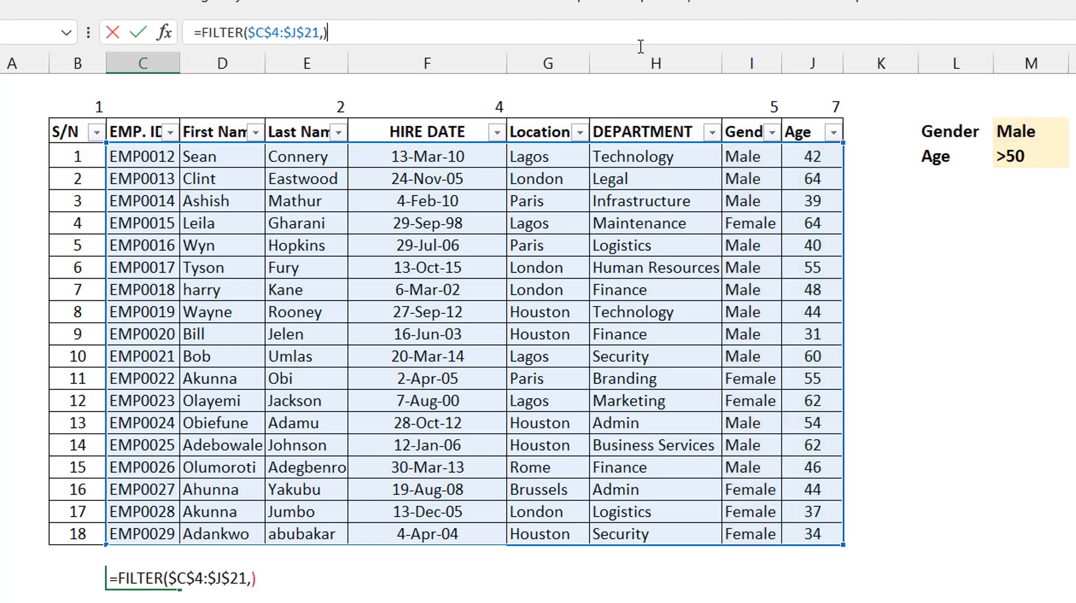
key(ctrl+z)
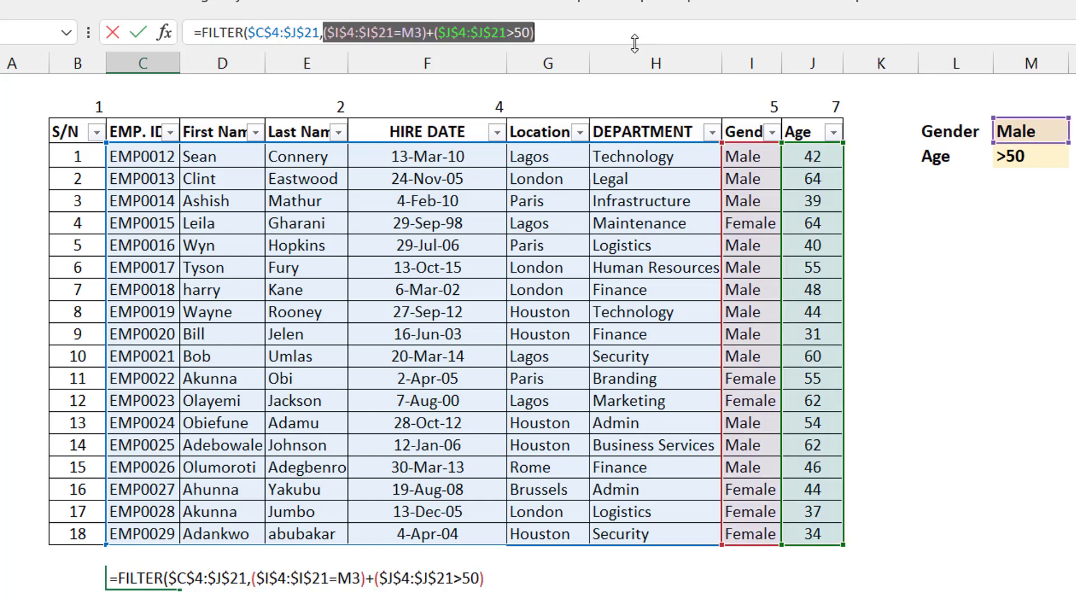
- Close the FILTER function's parenthesis and enter the gender-or-age formula in C23
click(614, 33)
text())
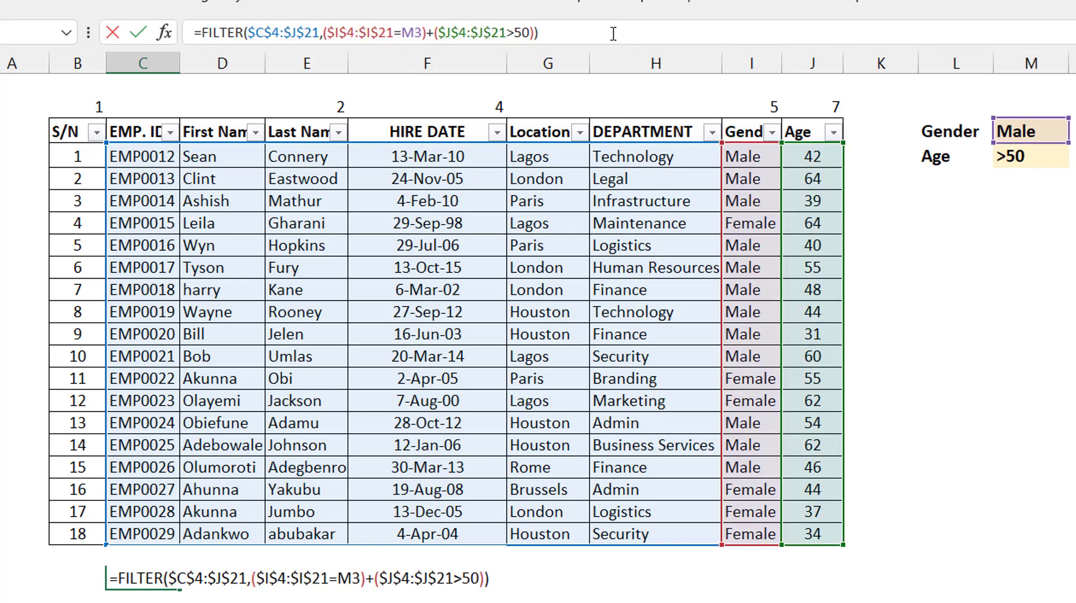
key(Return)
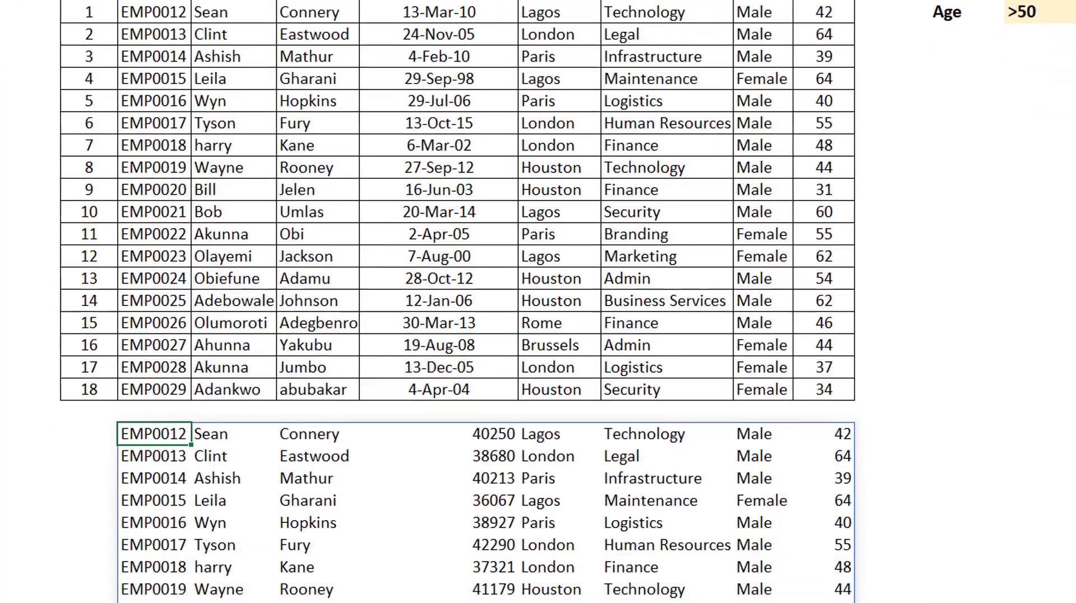
- Check the gender and age values in the first and fourth spilled rows against the Male OR >50 criteria
scroll(937, 197, down, 2)
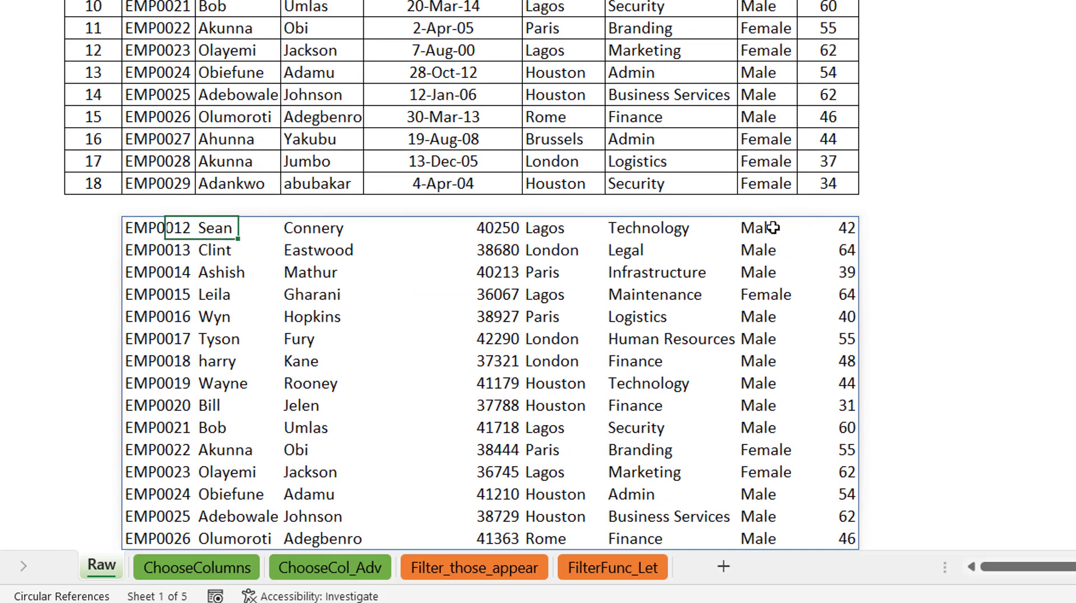
drag(768, 228, 772, 248)
click(766, 228)
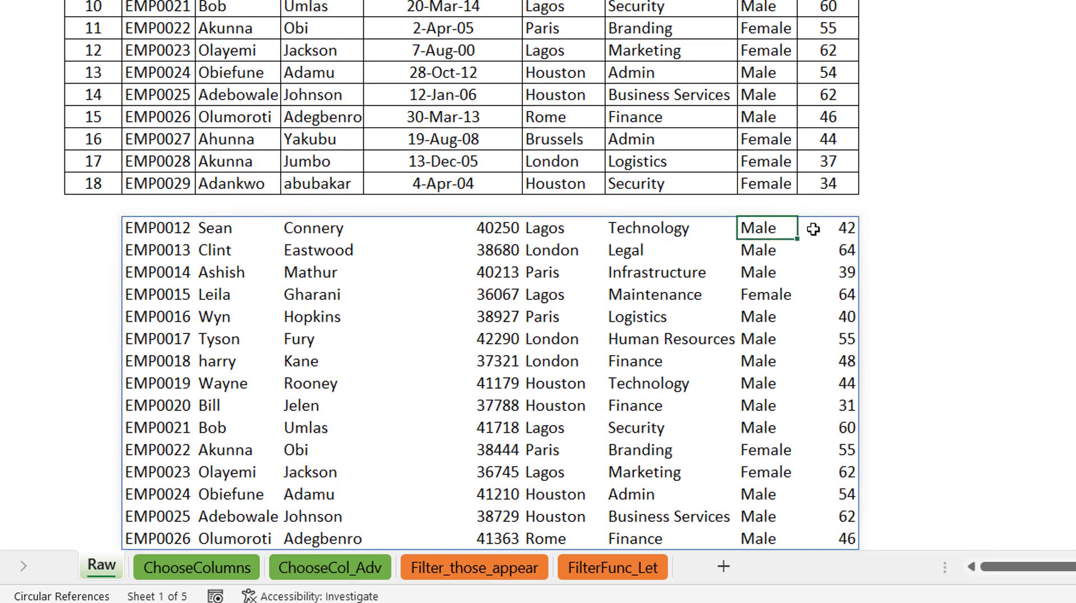
click(821, 228)
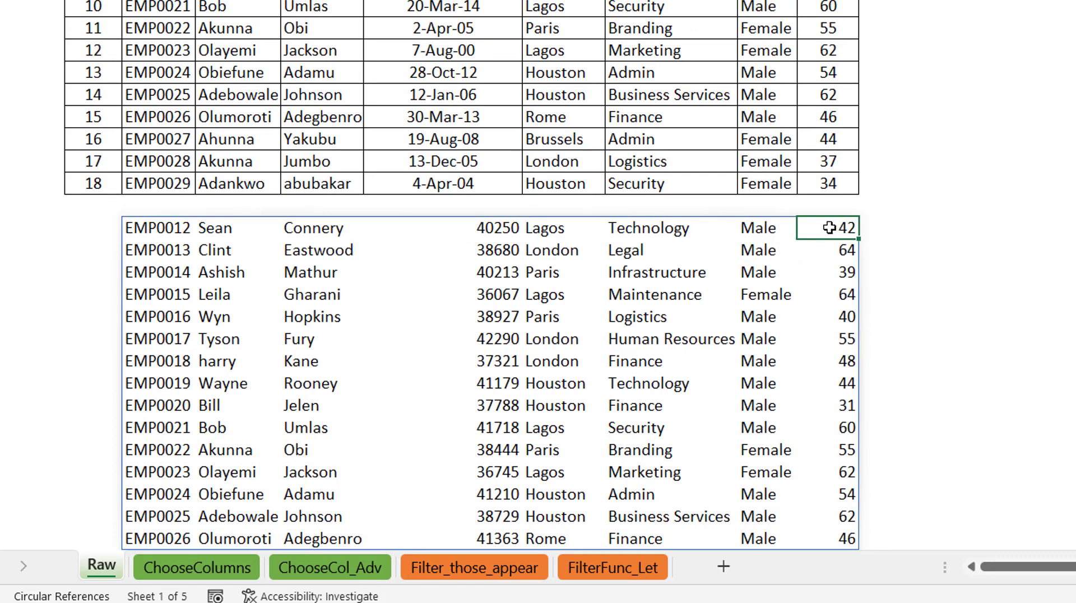
click(772, 296)
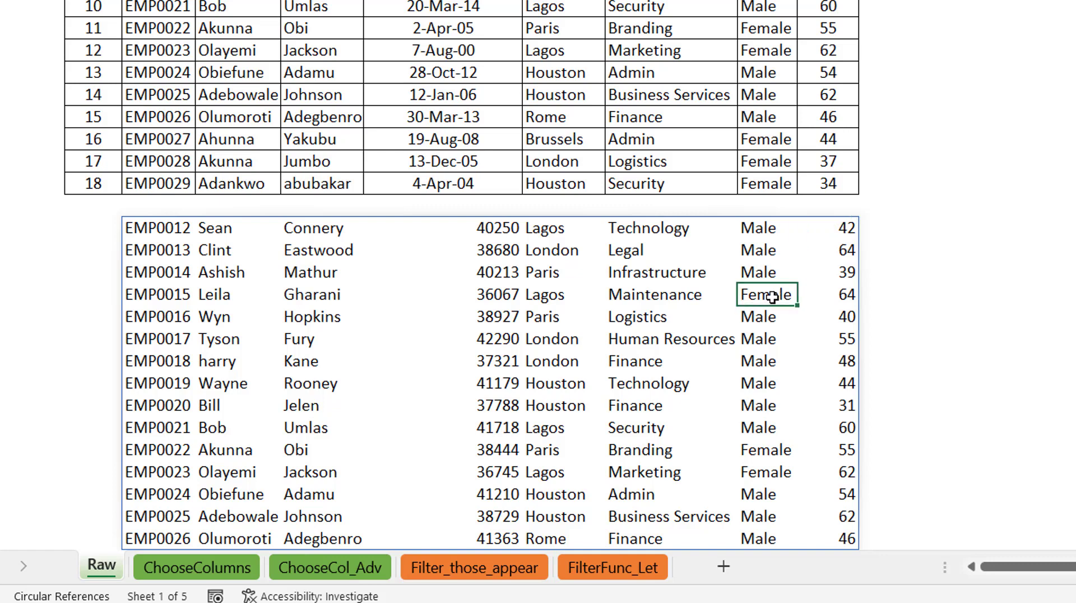
click(844, 295)
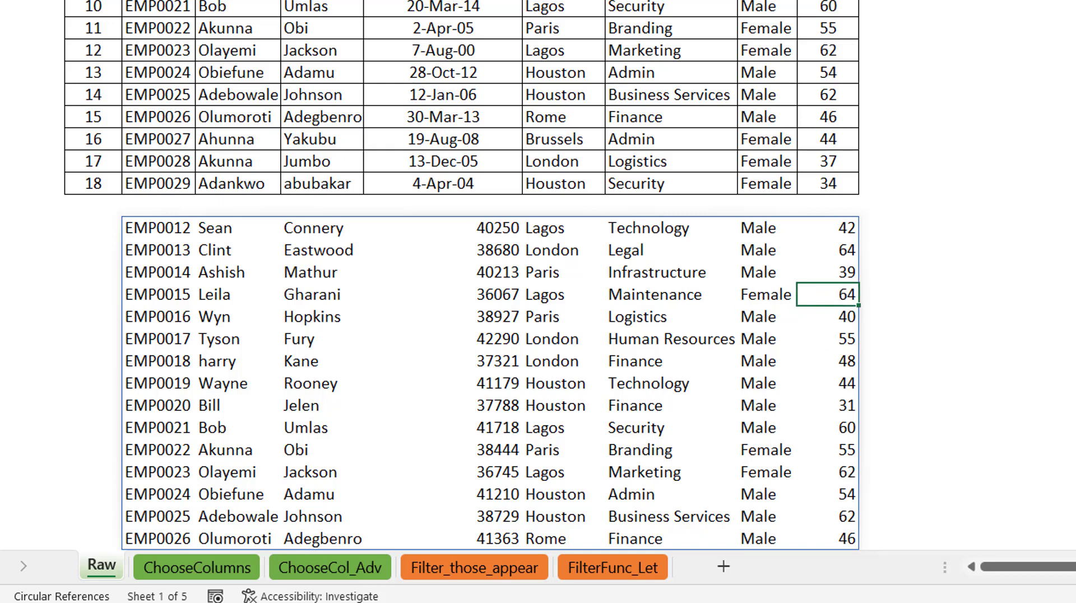
scroll(462, 275, up, 3)
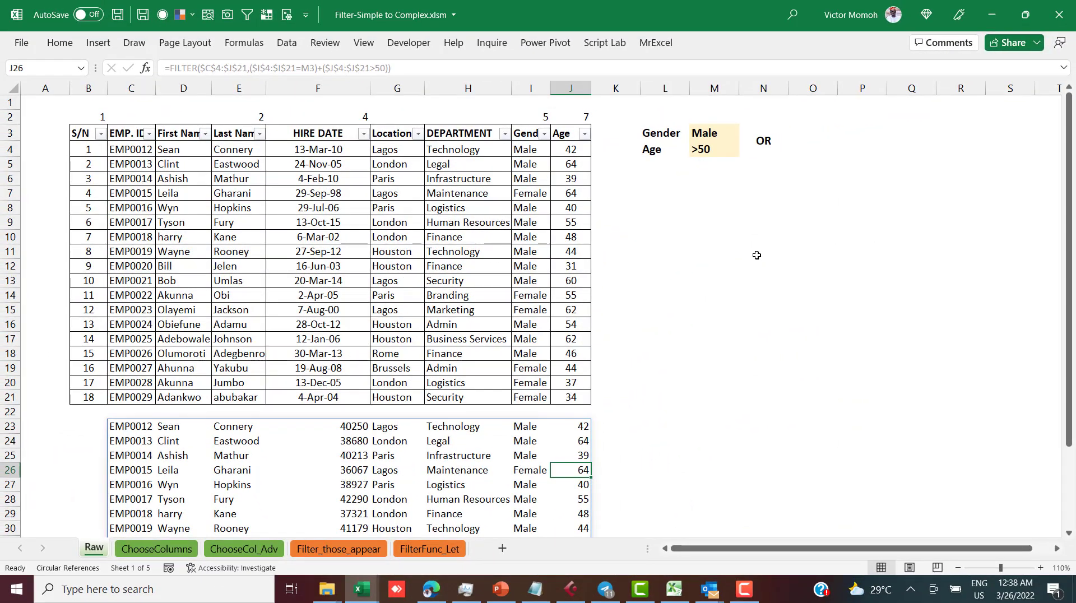
- Open the ChooseColumns sheet and start a FILTER formula in C22, below the employee table
click(156, 549)
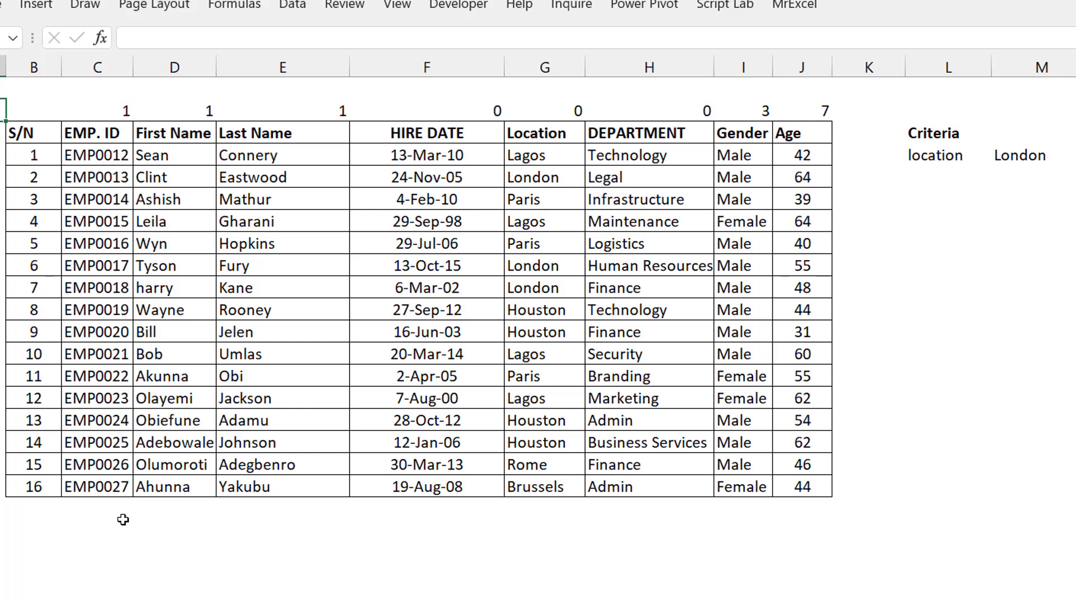
click(94, 530)
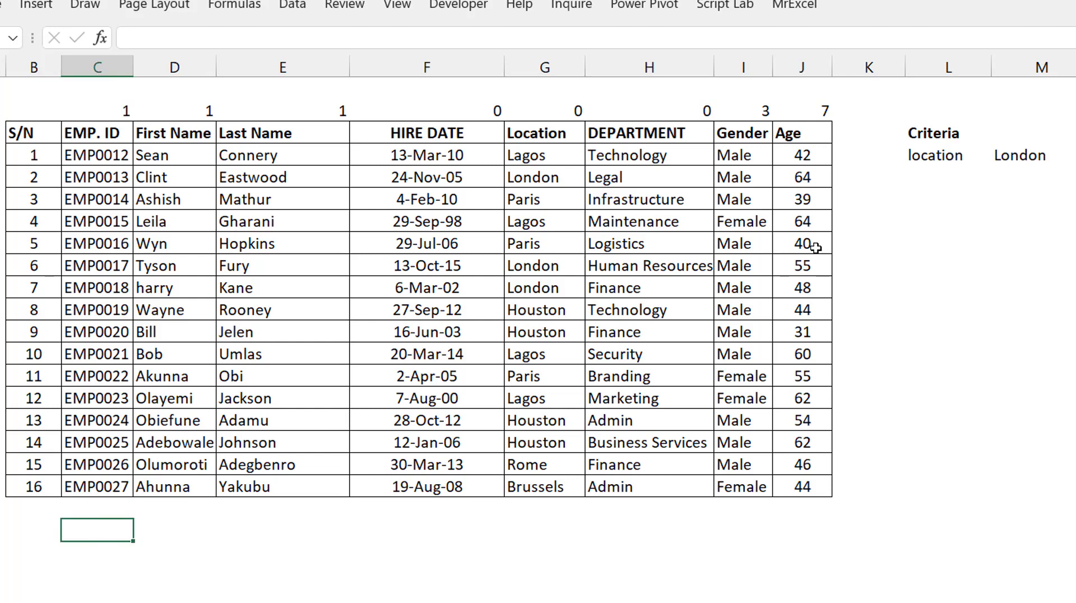
click(98, 551)
text(=filter)
key(Tab)
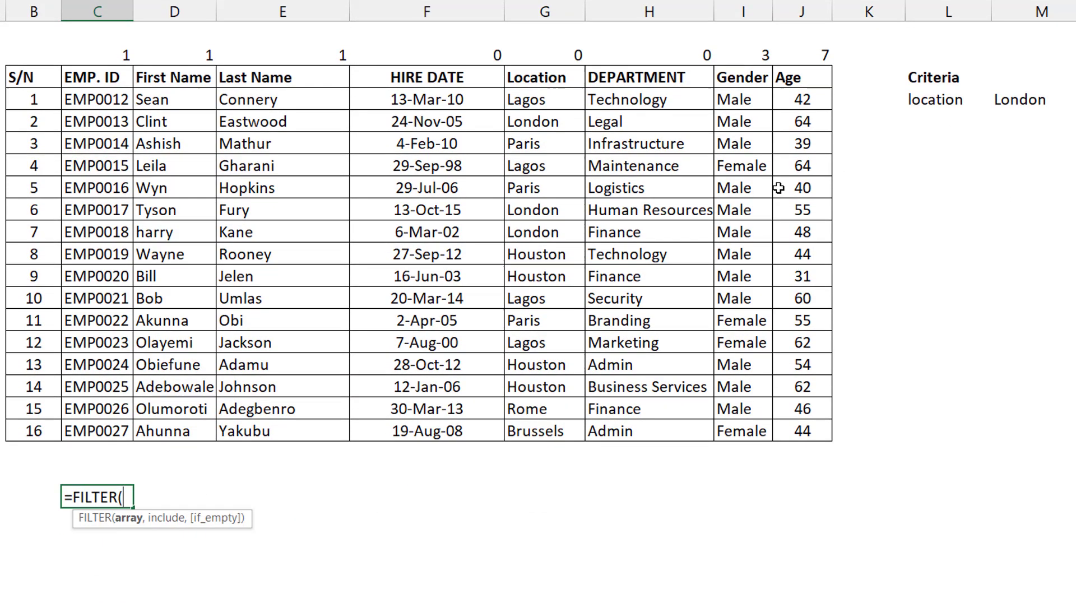
- Set the FILTER array to the absolute range $C$4:$J$19 and move on to the include argument
click(108, 98)
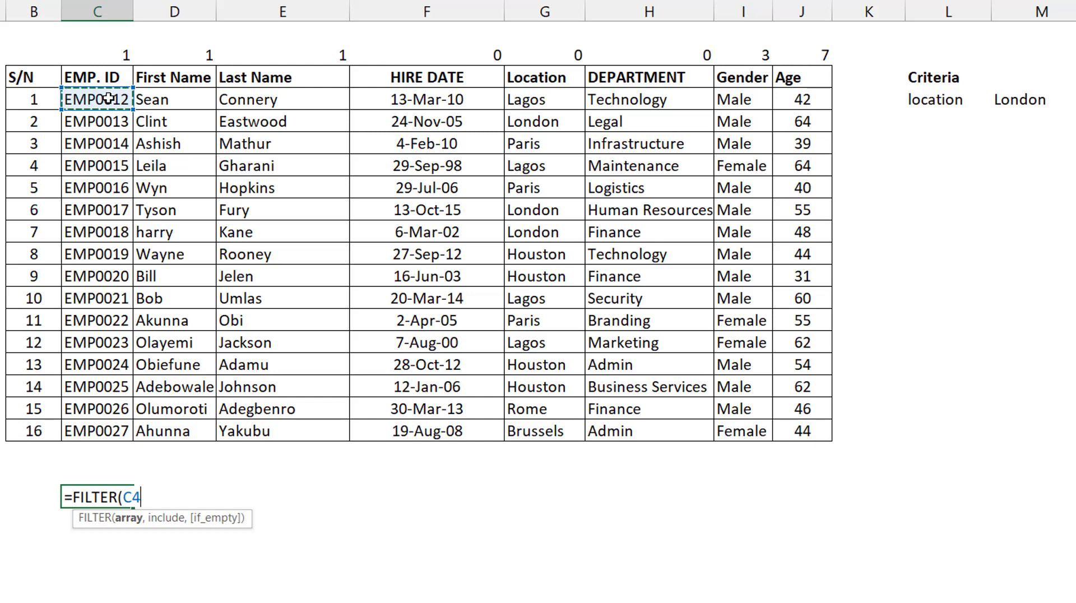
key(ctrl+shift+Right)
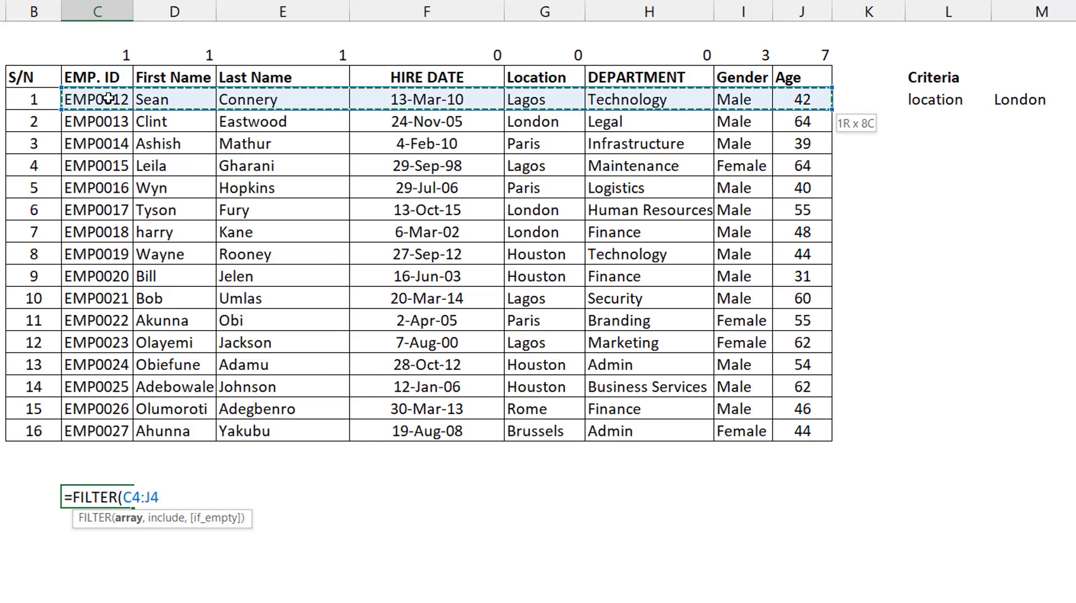
key(ctrl+shift+Down)
key(F4)
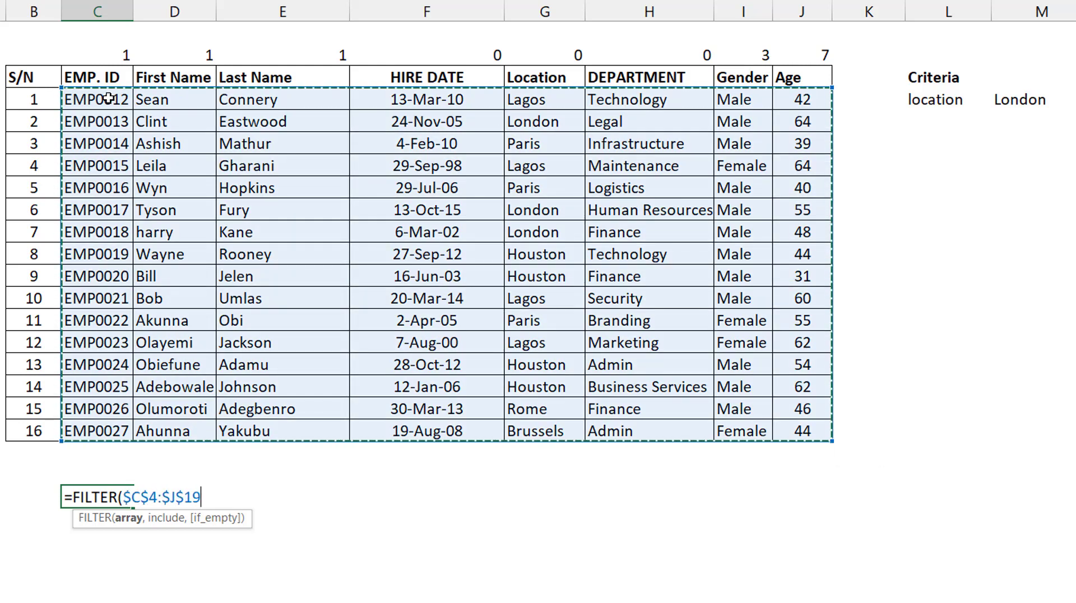
text(,)
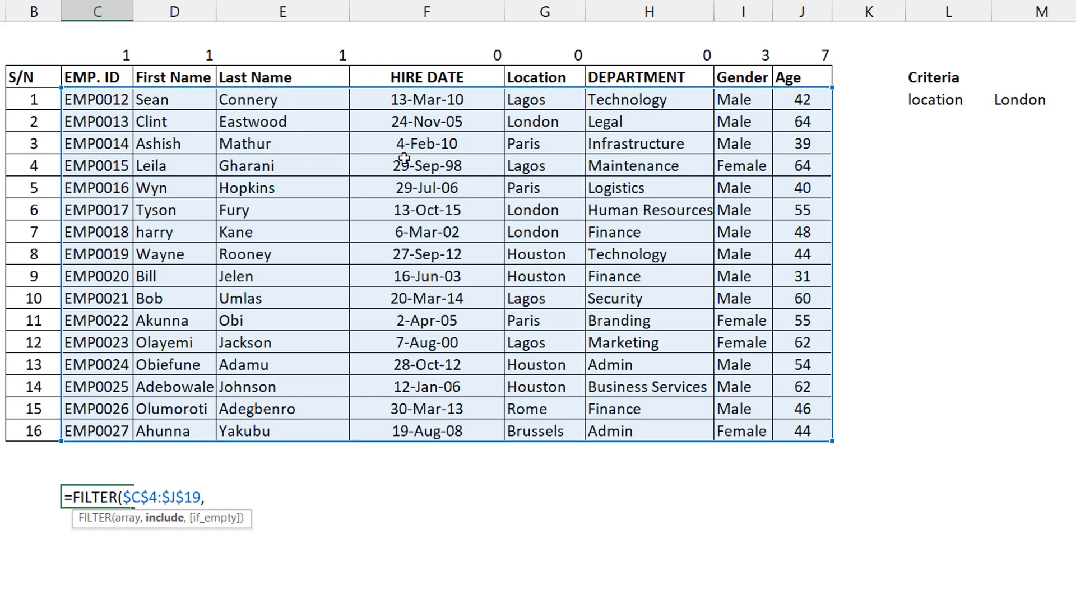
- Add the location condition $G$4:$G$19=M4, enter the FILTER formula and reselect its cell C22
click(541, 98)
key(ctrl+shift+Down)
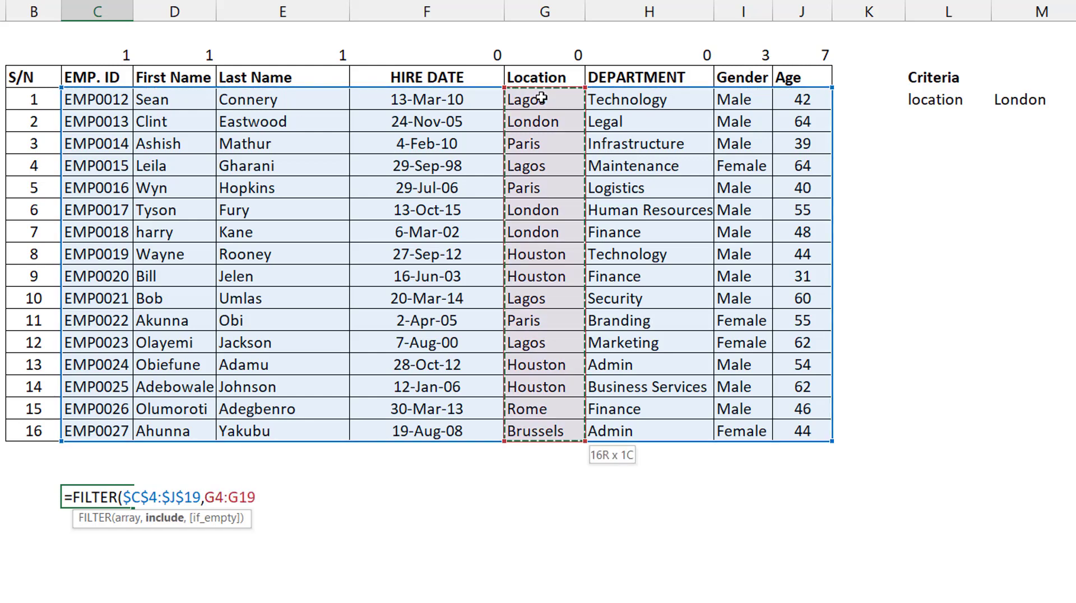
key(F4)
text(=)
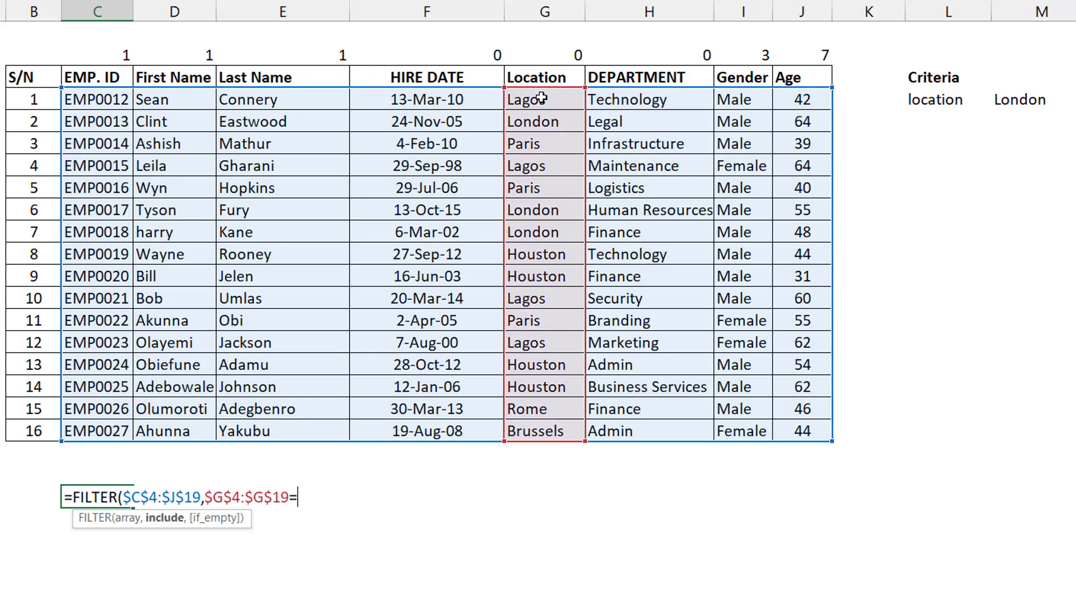
click(1006, 99)
text())
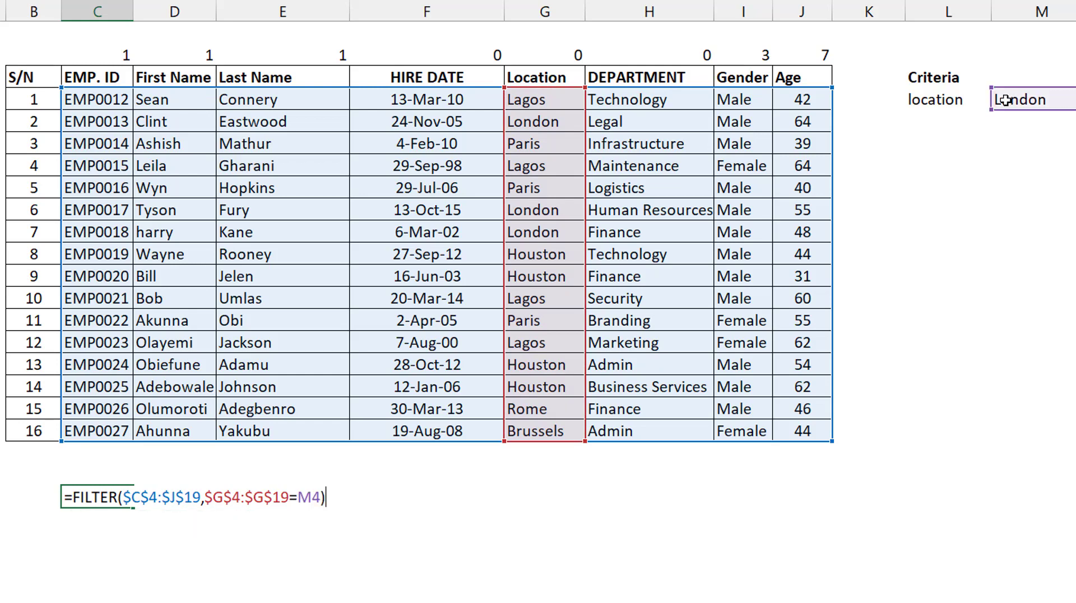
key(Return)
key(Up)
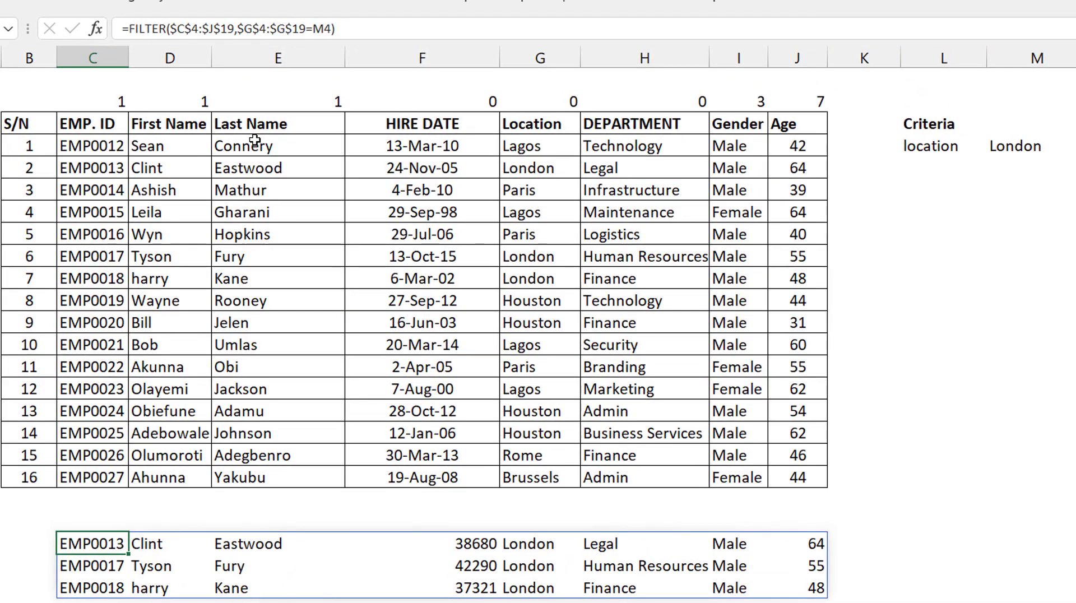
- Wrap the formula in C22 in an outer FILTER that uses the absolute range $C$2:$J$2 as its include argument
click(129, 29)
text(filter)
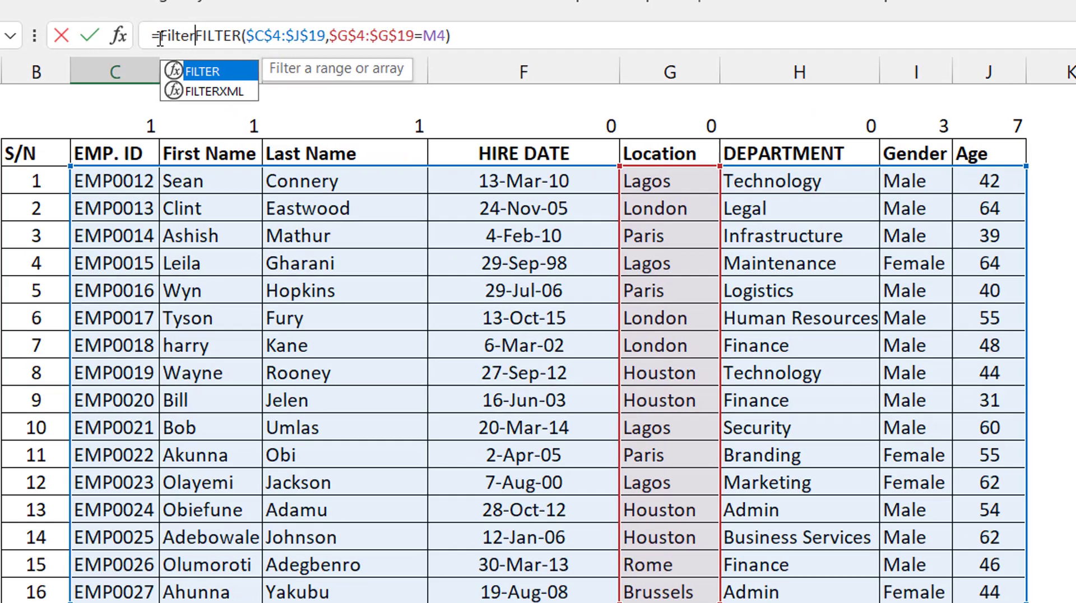
key(Tab)
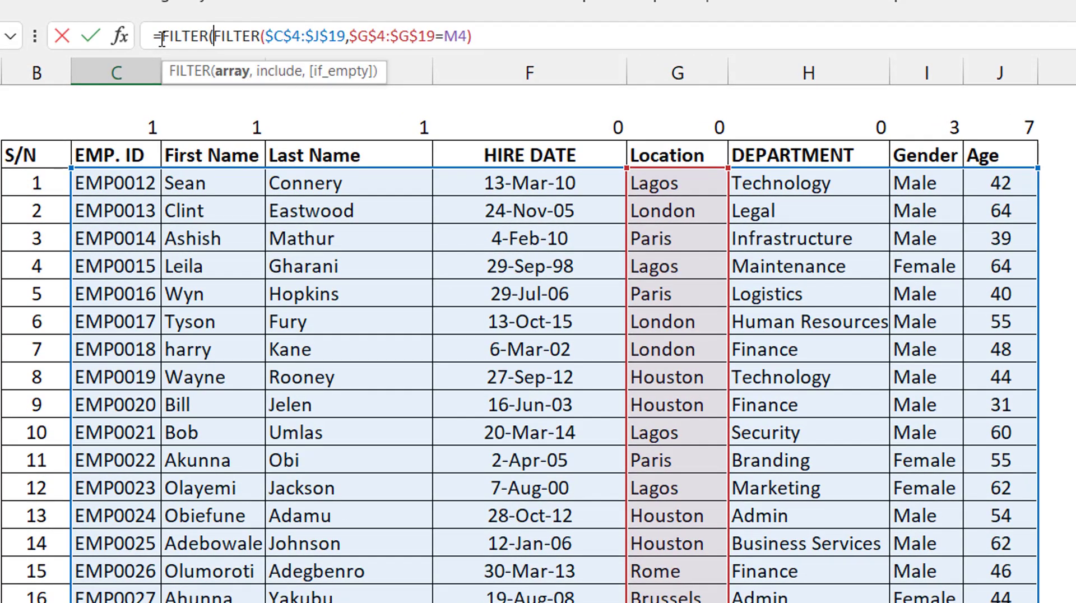
click(528, 37)
text(,)
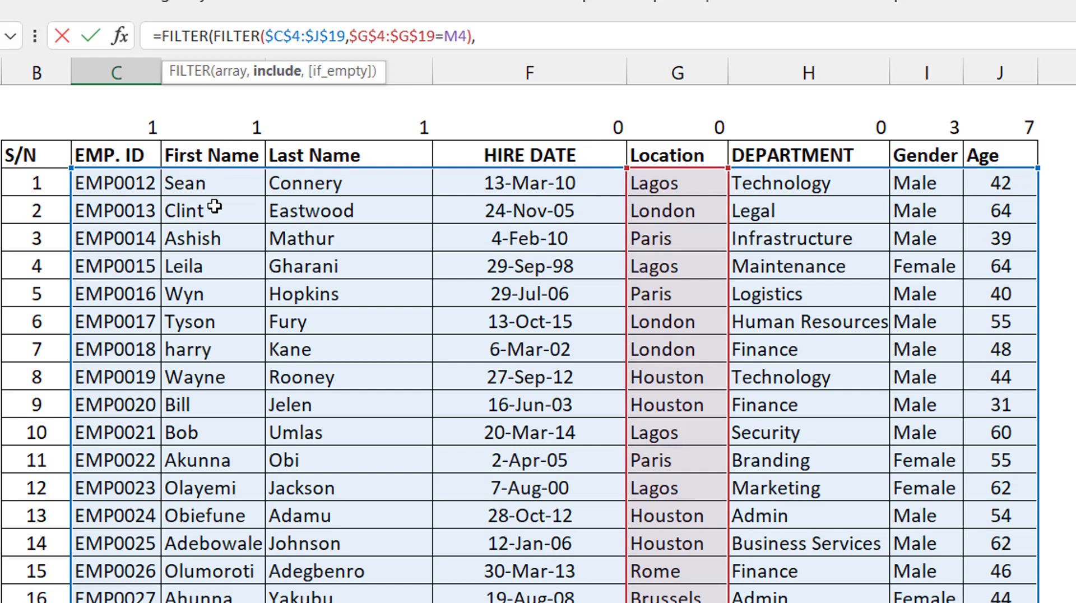
drag(105, 130, 1000, 128)
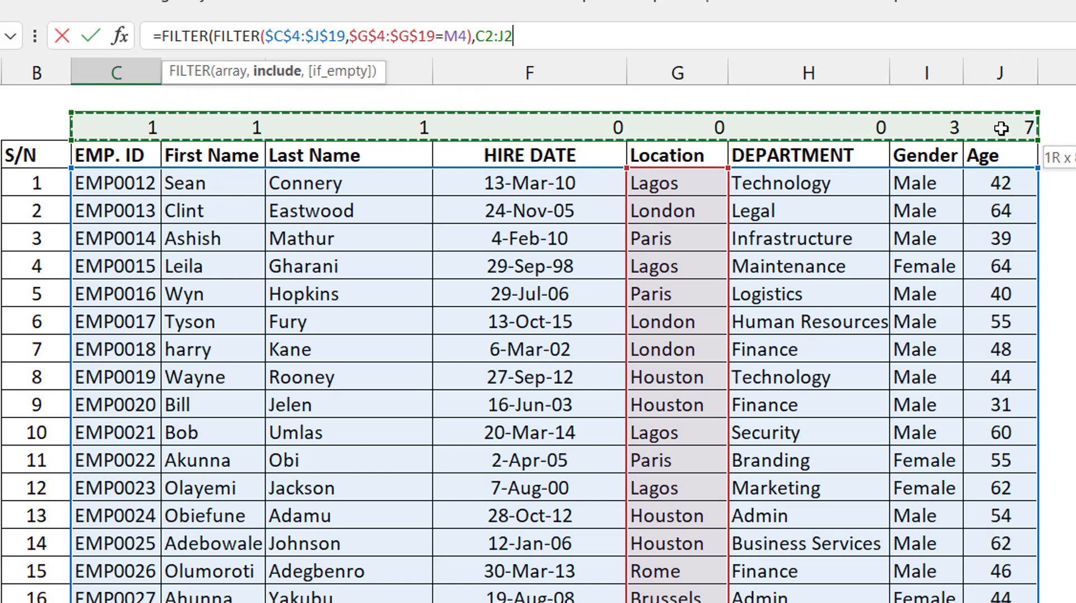
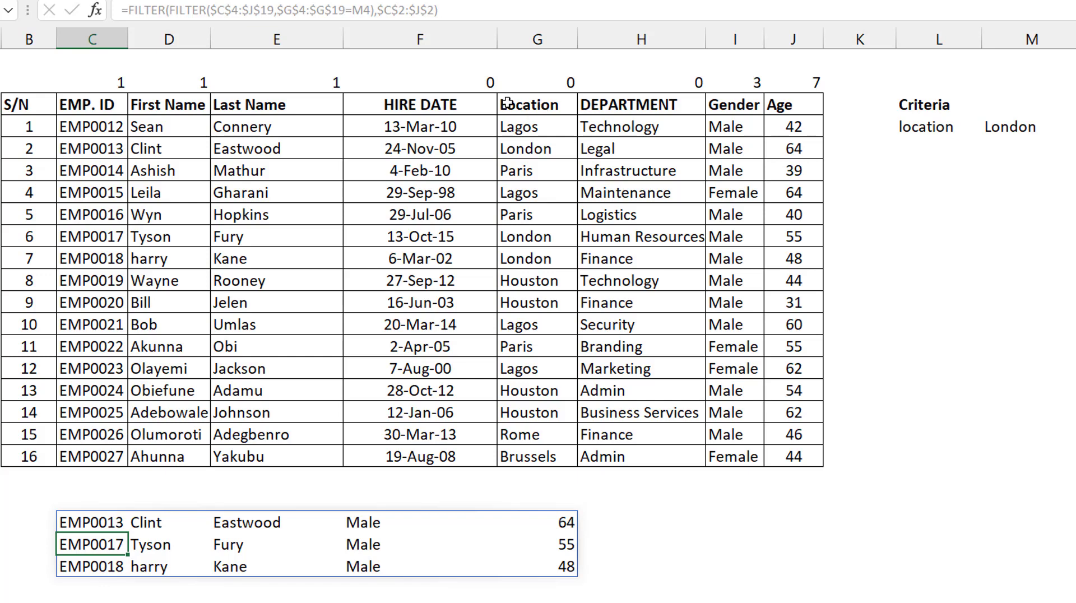
- Examine the row 2 inclusion flags above Hire Date, Location, Department, Gender and Age
drag(459, 85, 540, 84)
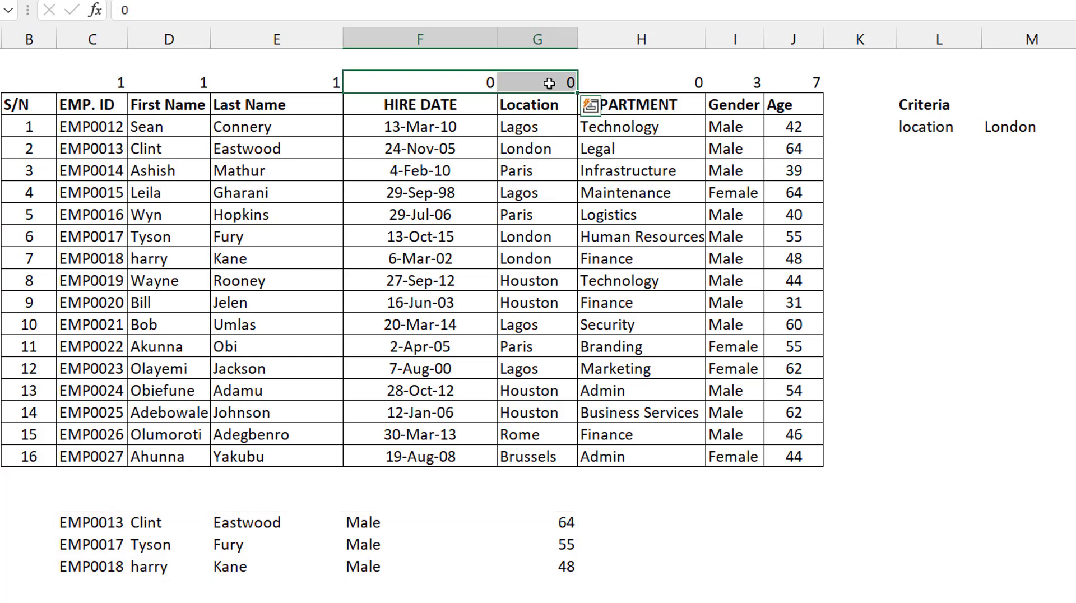
ctrl+click(635, 86)
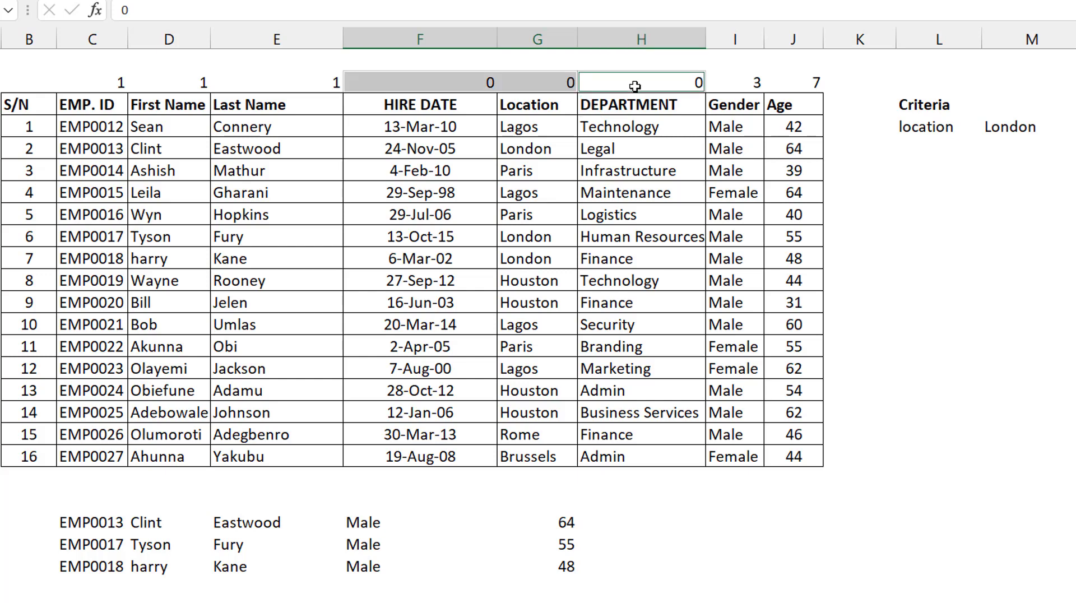
click(749, 84)
click(811, 78)
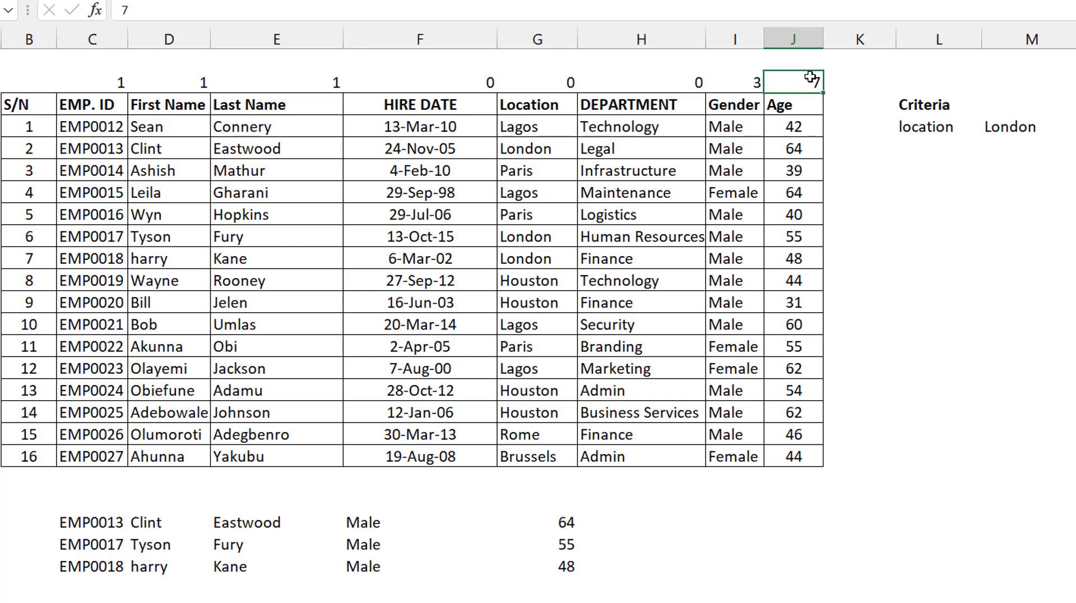
- Set the EMP. ID inclusion flag in C2 to -200.456
click(109, 79)
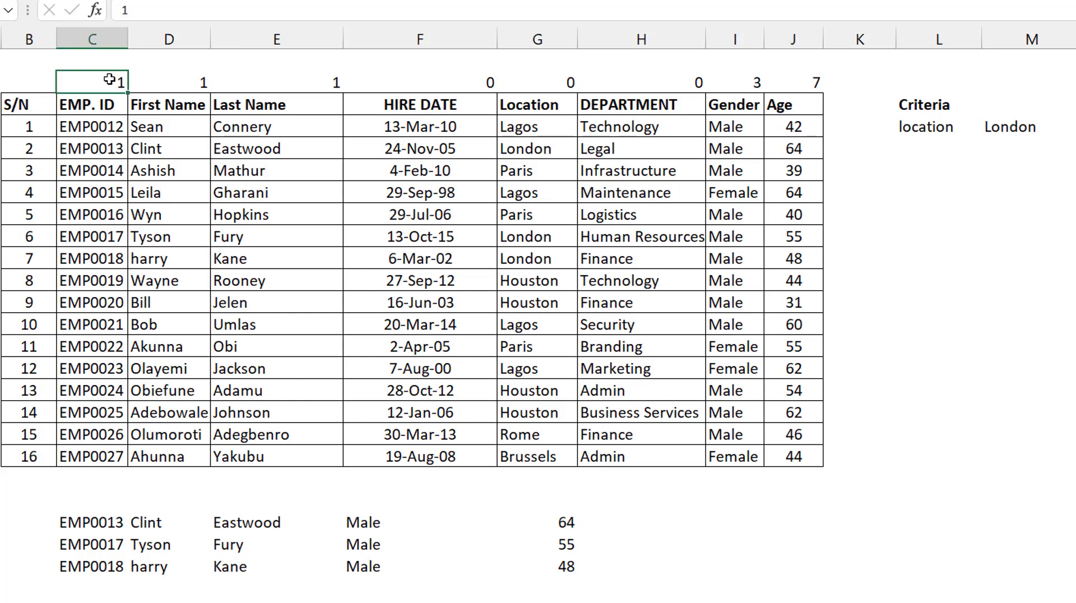
text(-200.)
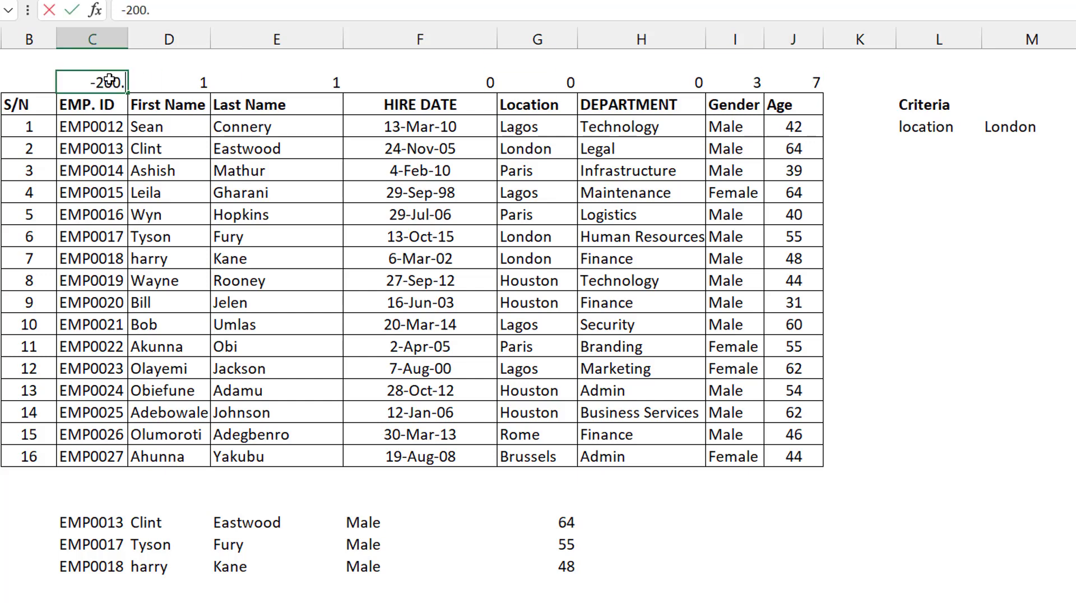
text(456)
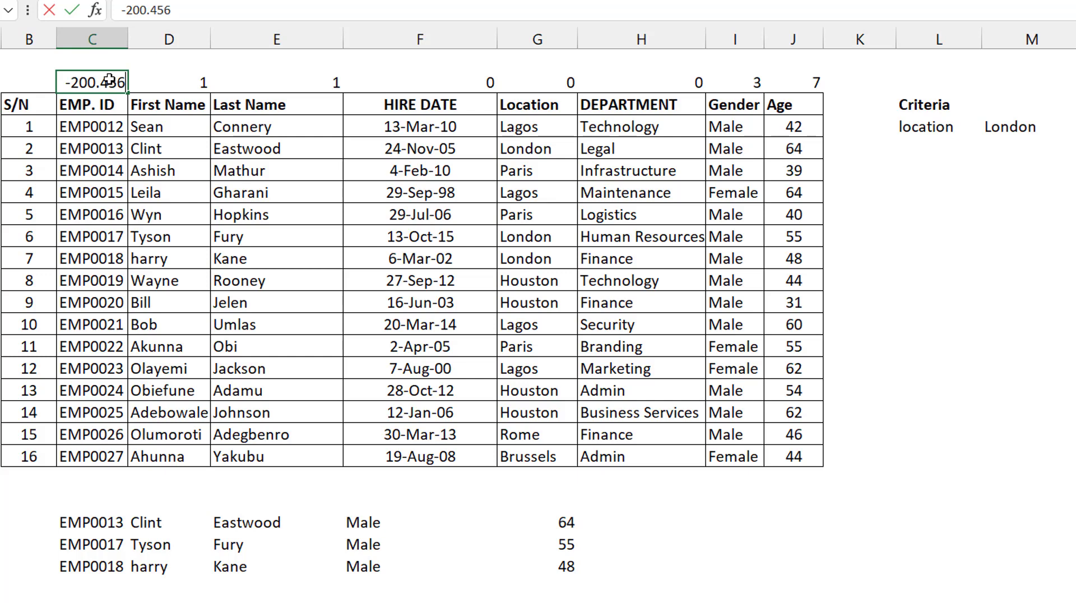
key(ctrl+Return)
- Begin a FILTER formula in C21 with the header row $C$3:$J$3 as its absolute array and move on to the include argument
click(93, 506)
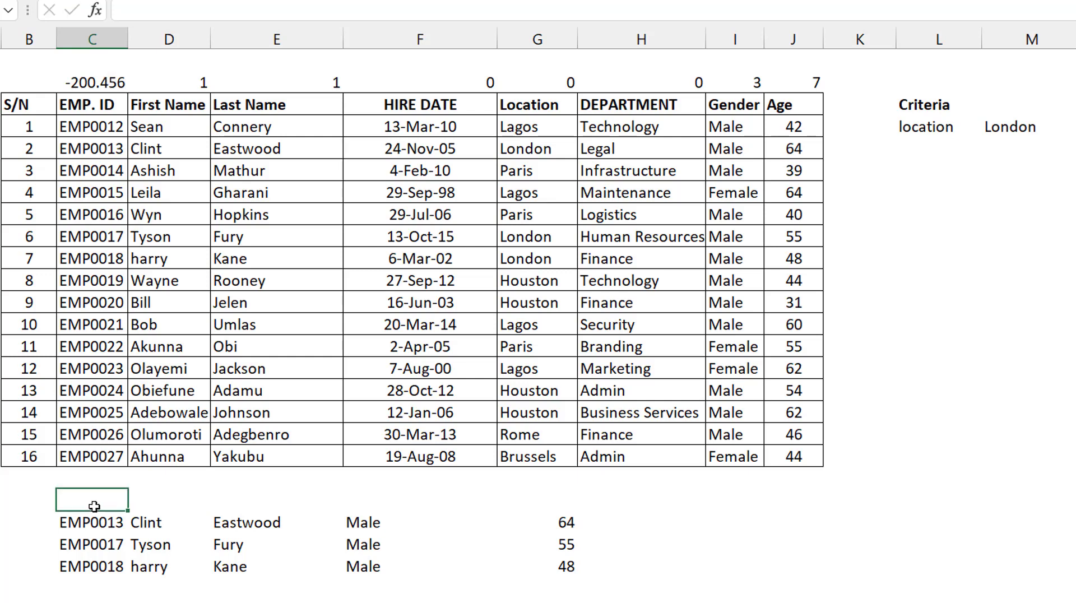
text(=filter)
key(Tab)
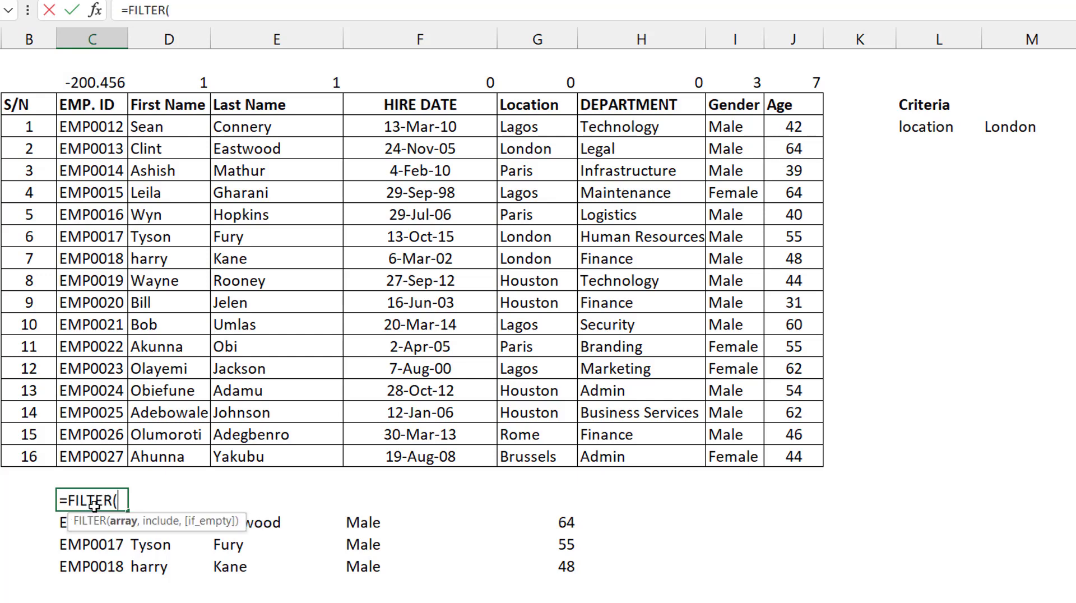
click(82, 106)
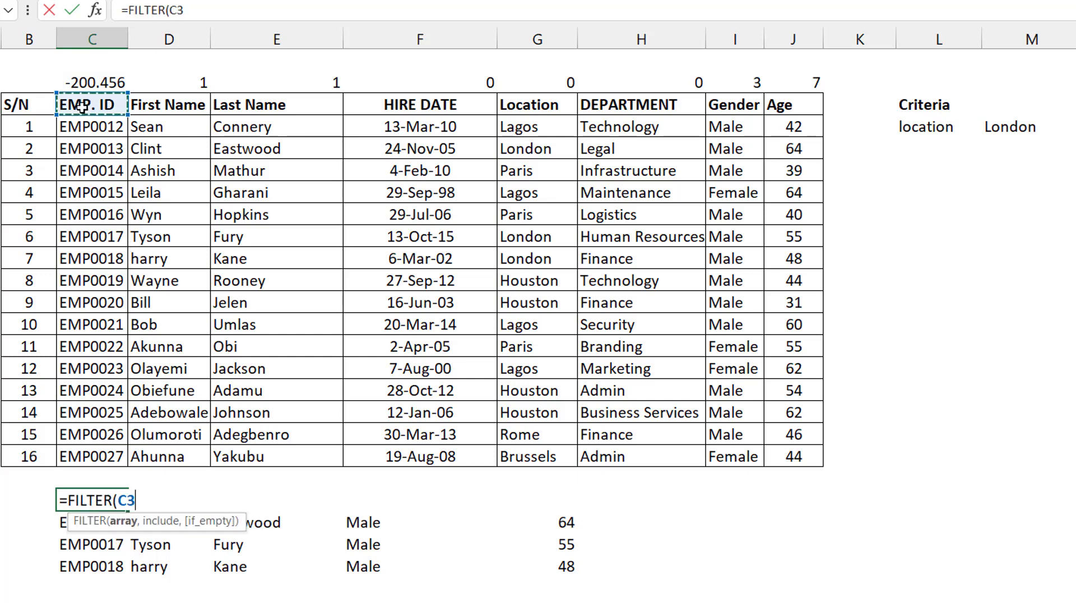
key(ctrl+shift+Right)
key(F4)
text(,)
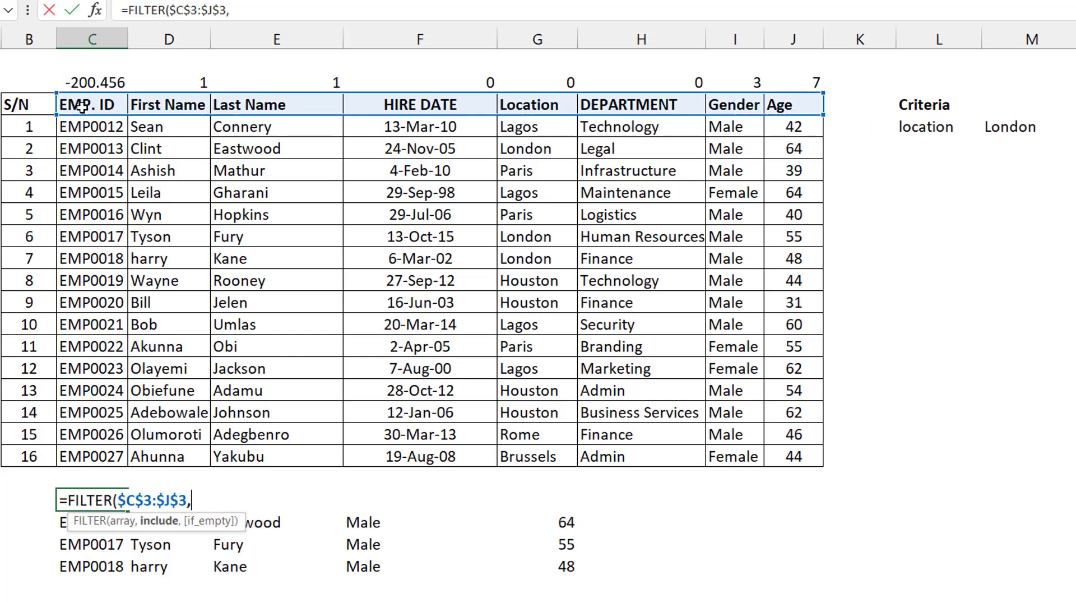
- Give the header FILTER the absolute flag range $C$2:$J$2 as its include argument and enter the formula
click(81, 80)
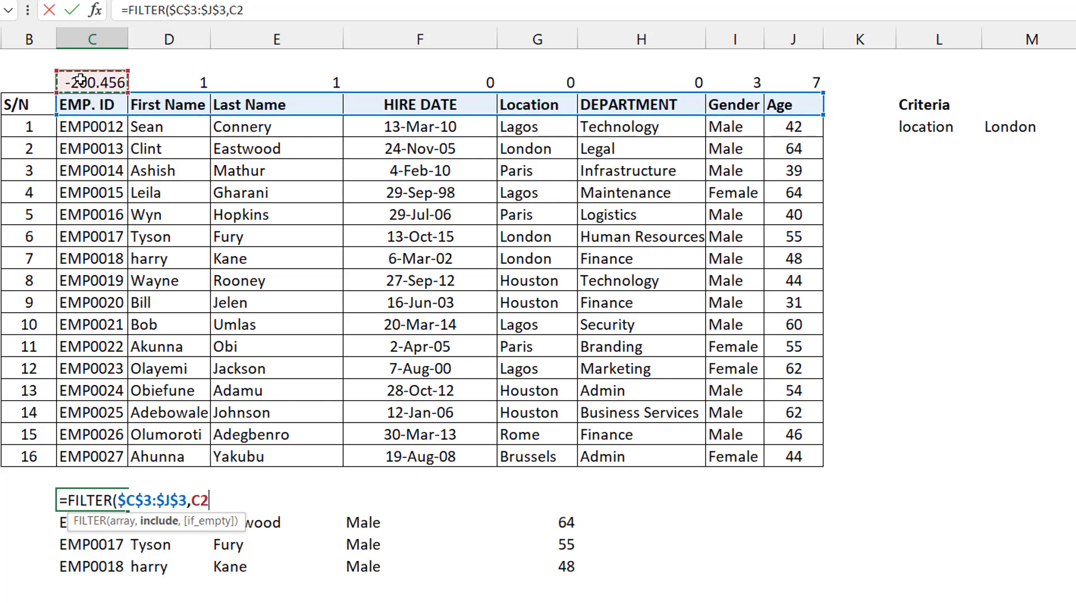
key(ctrl+shift+Right)
key(F4)
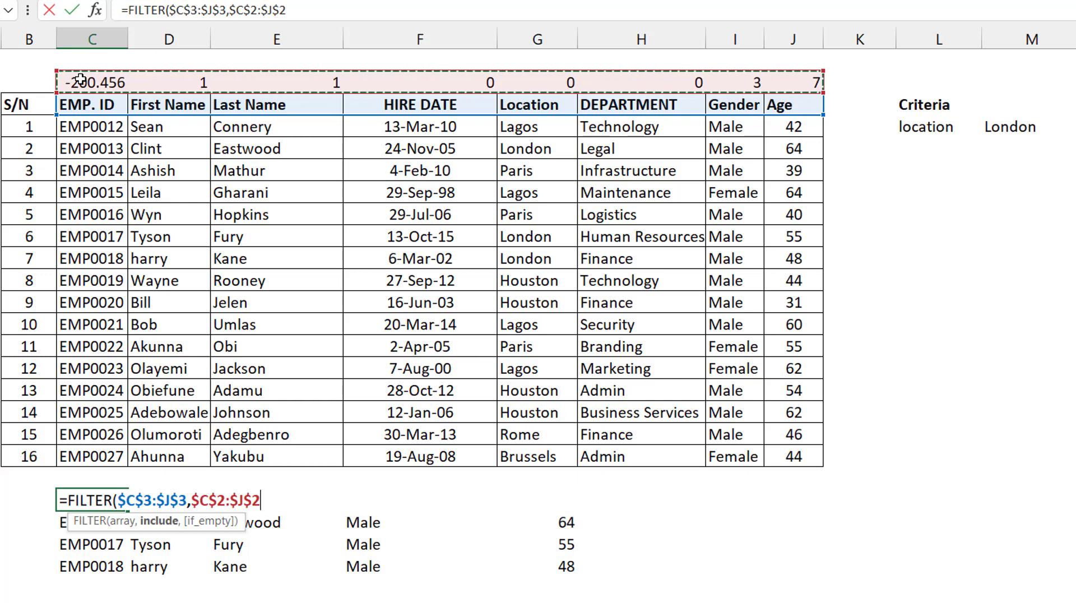
text())
key(ctrl+Return)
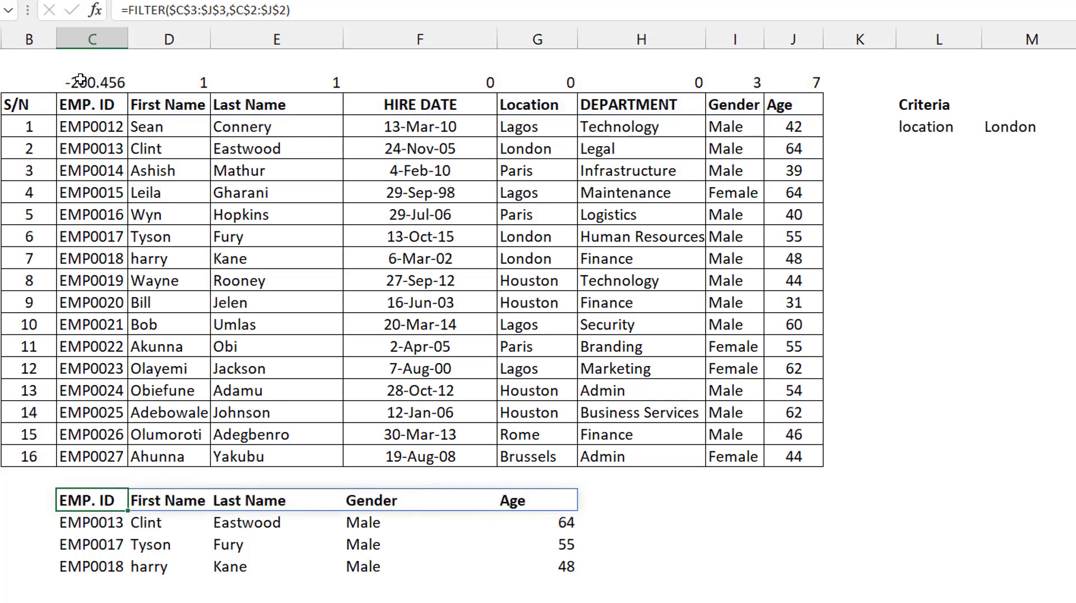
key(Down)
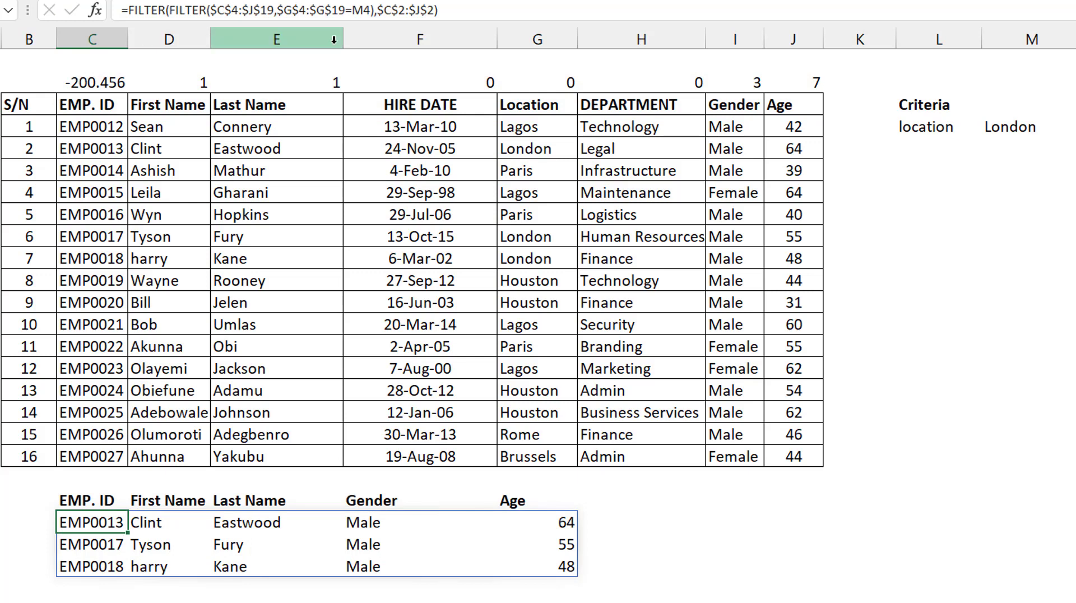
- Set the Last Name inclusion flag in E2 to 0 and reselect the cell
click(287, 82)
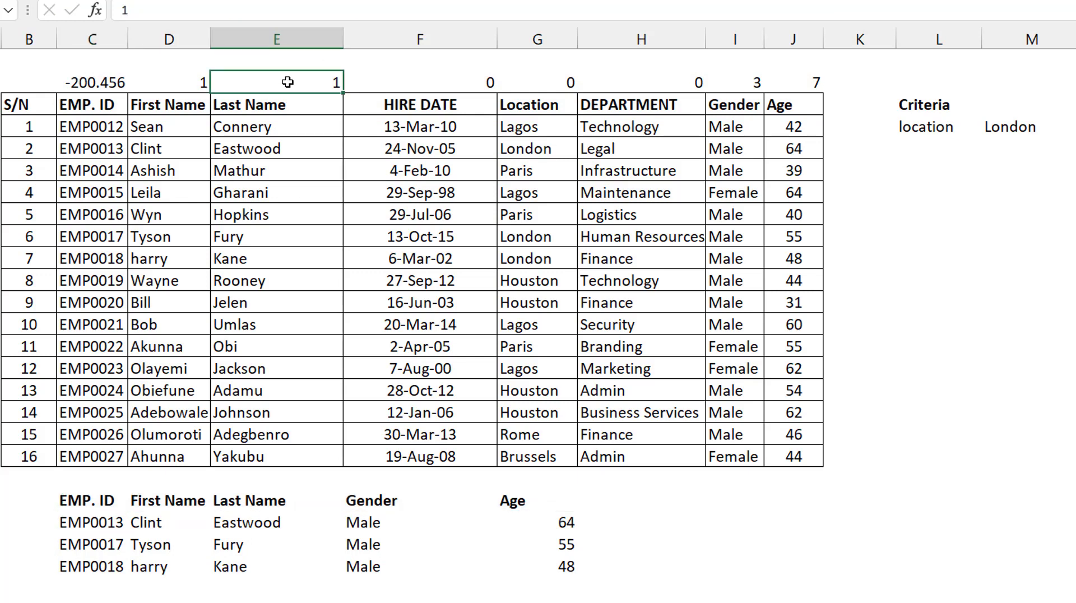
text(0)
key(Return)
key(Up)
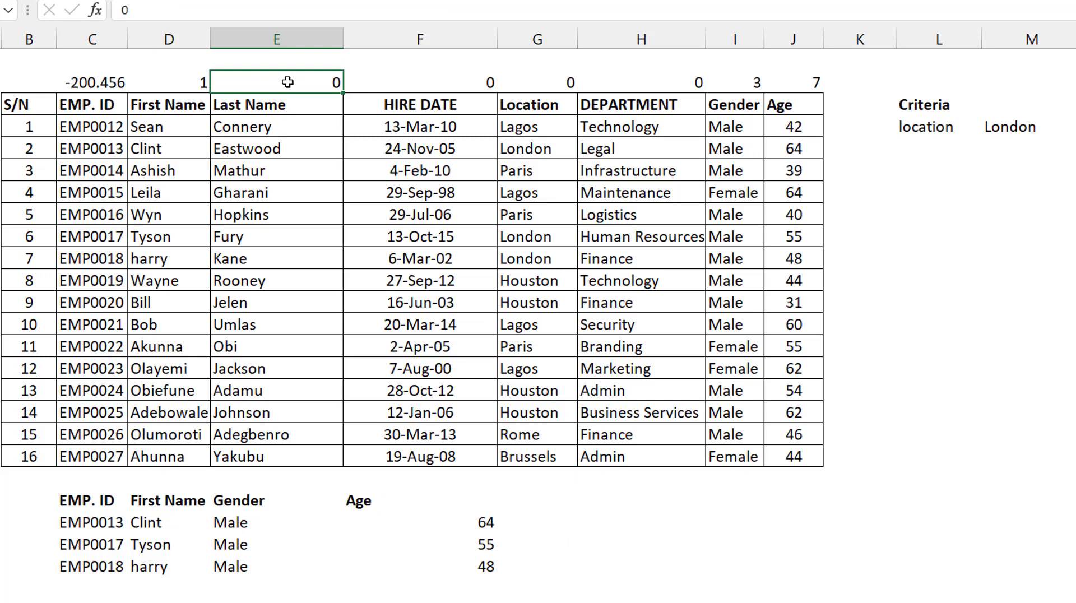
- Clear the inclusion flags above Last Name, First Name and Gender in cells E2, D2 and I2
key(Delete)
key(Left)
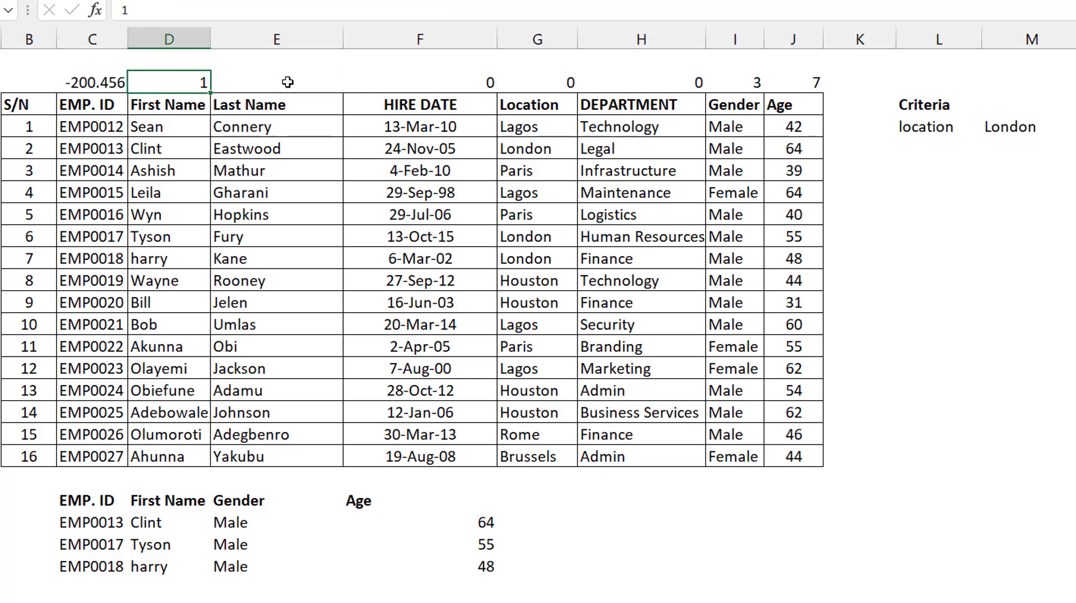
key(Delete)
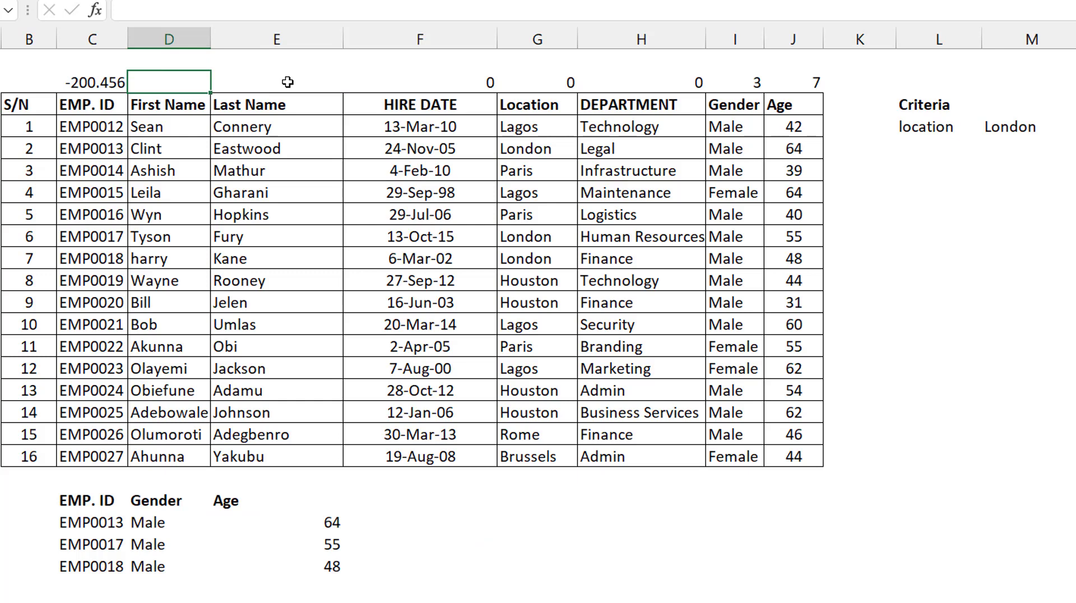
key(Right)
key(Right)
key(Right)
key(Right)
key(Right)
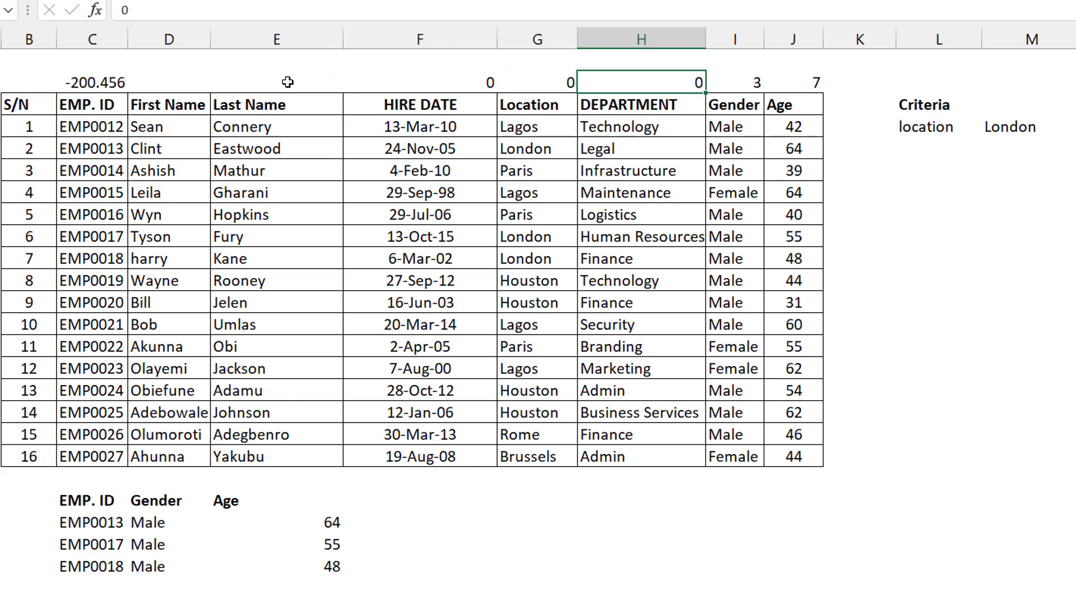
key(Delete)
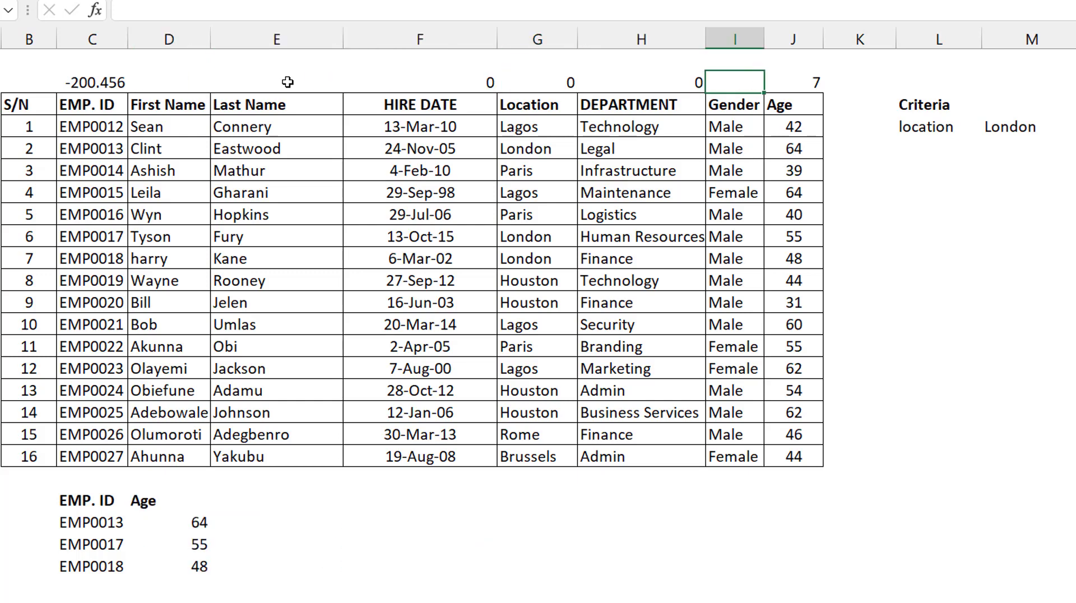
- Switch to the Google Sheets example and untick the S/N, EMP. ID and First Name checkboxes in row 1
click(112, 85)
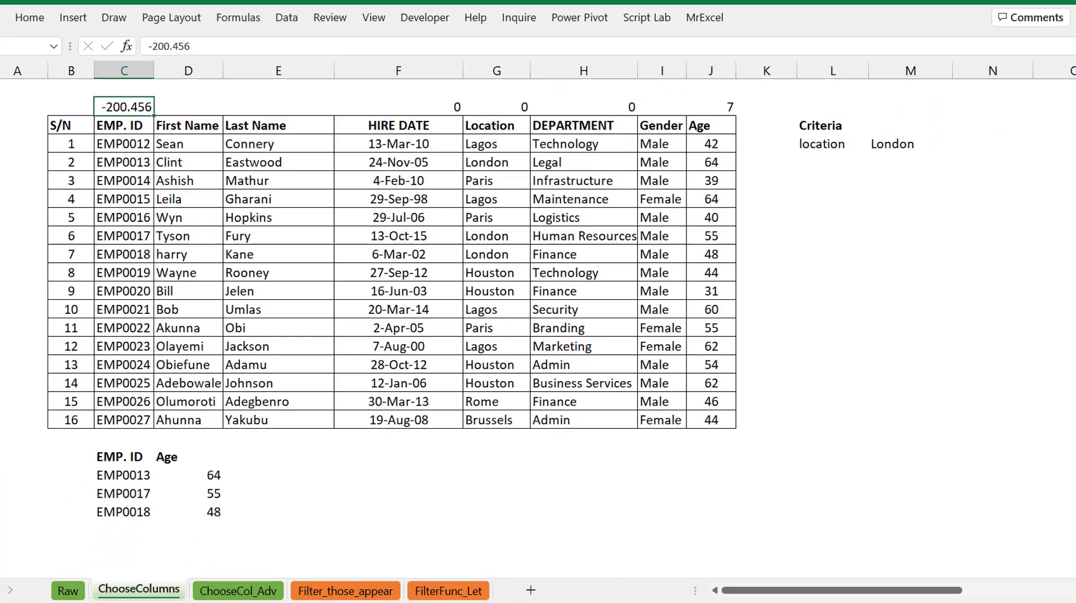
key(alt+Tab)
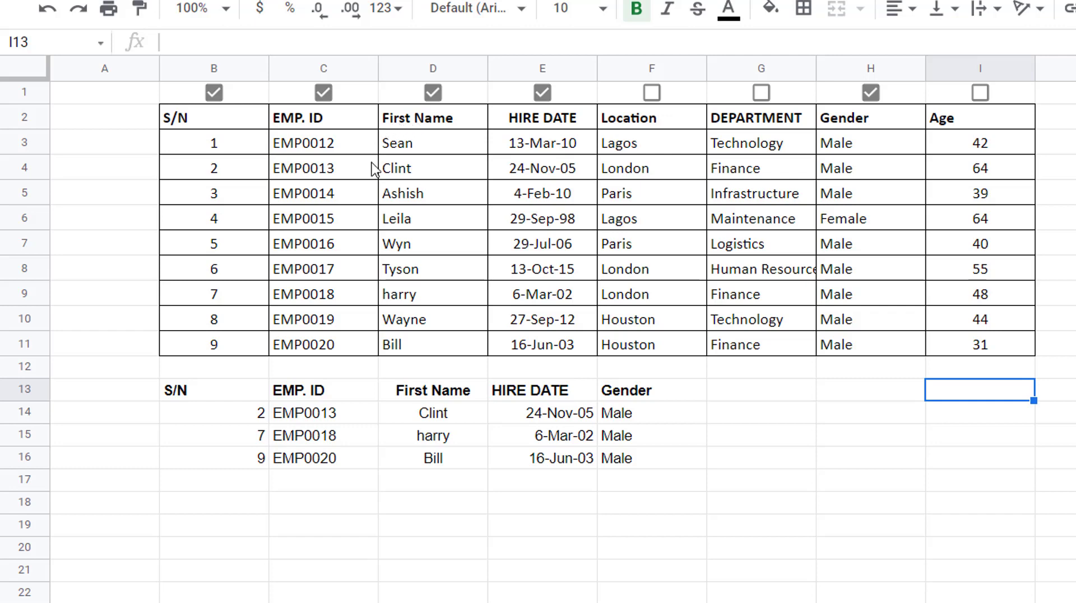
click(166, 96)
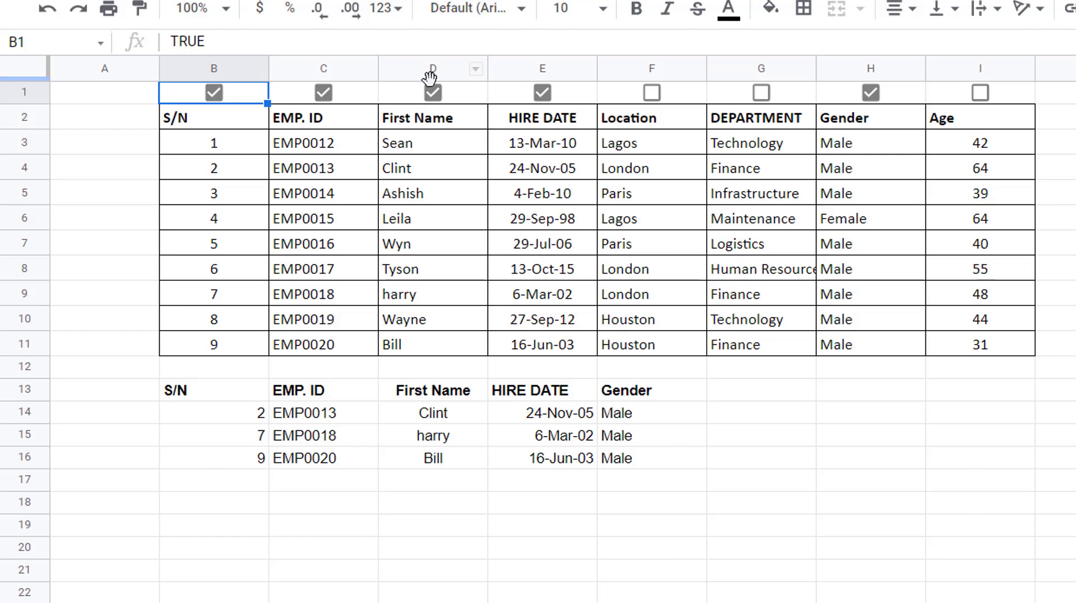
click(214, 95)
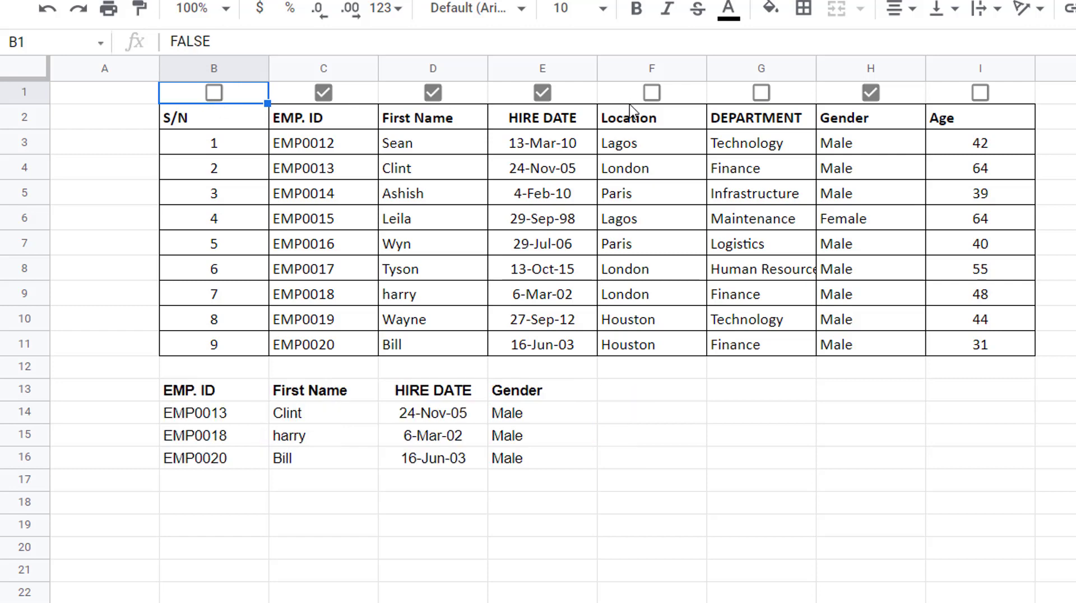
click(324, 93)
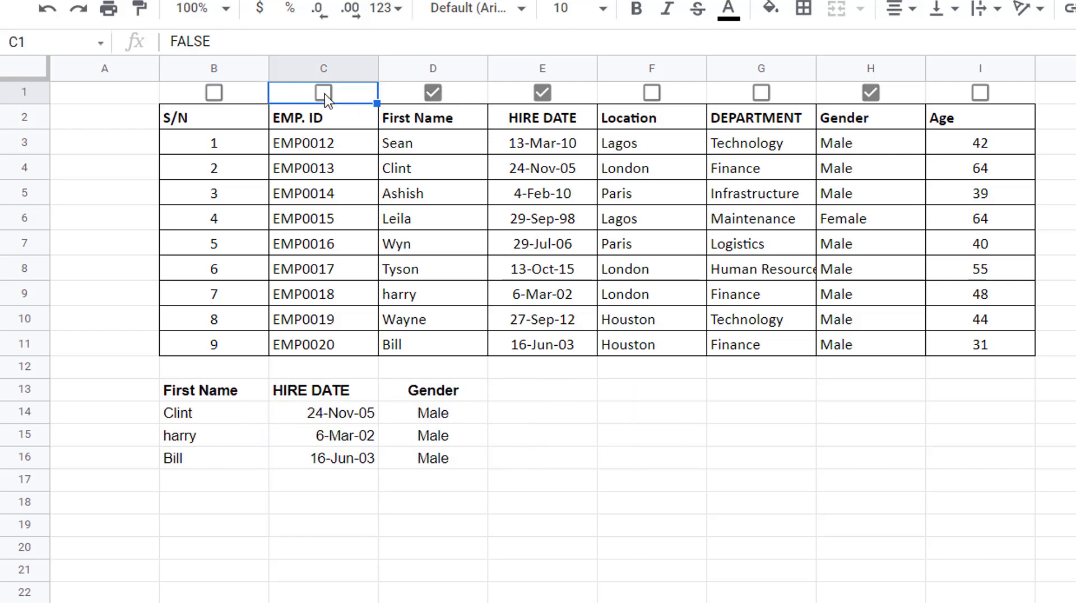
click(424, 94)
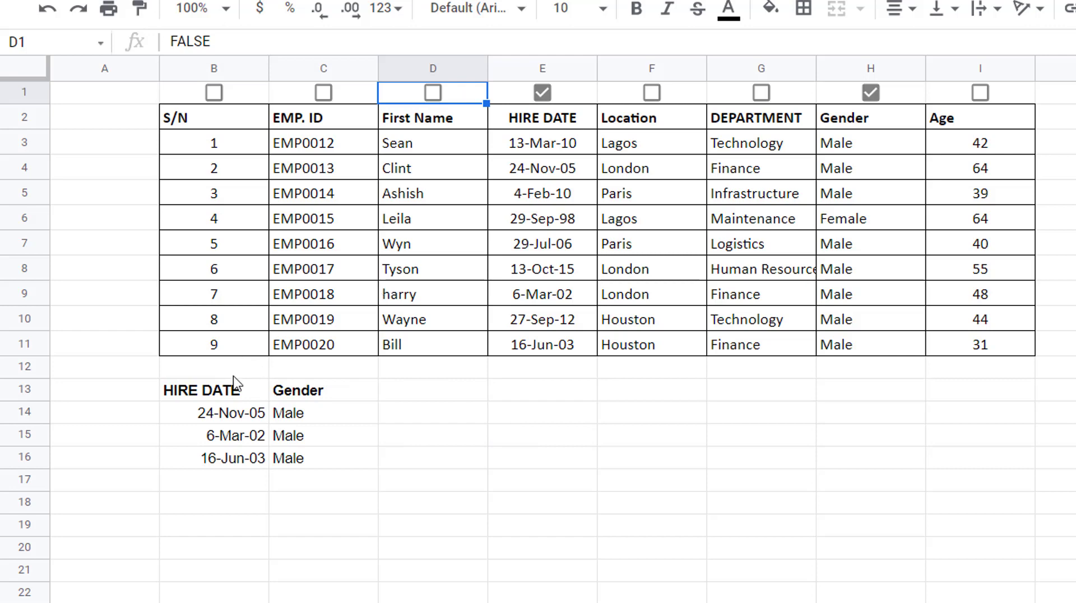
- Tick the row 1 checkboxes for Location, DEPARTMENT and Age, and untick Gender, DEPARTMENT and Location
click(656, 96)
click(762, 95)
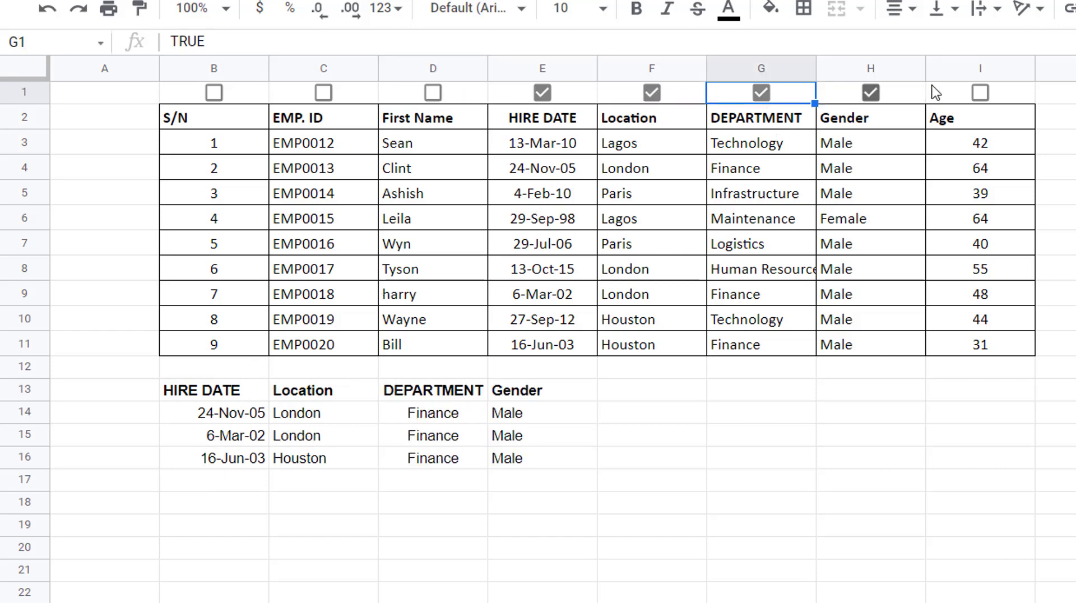
click(975, 95)
click(872, 94)
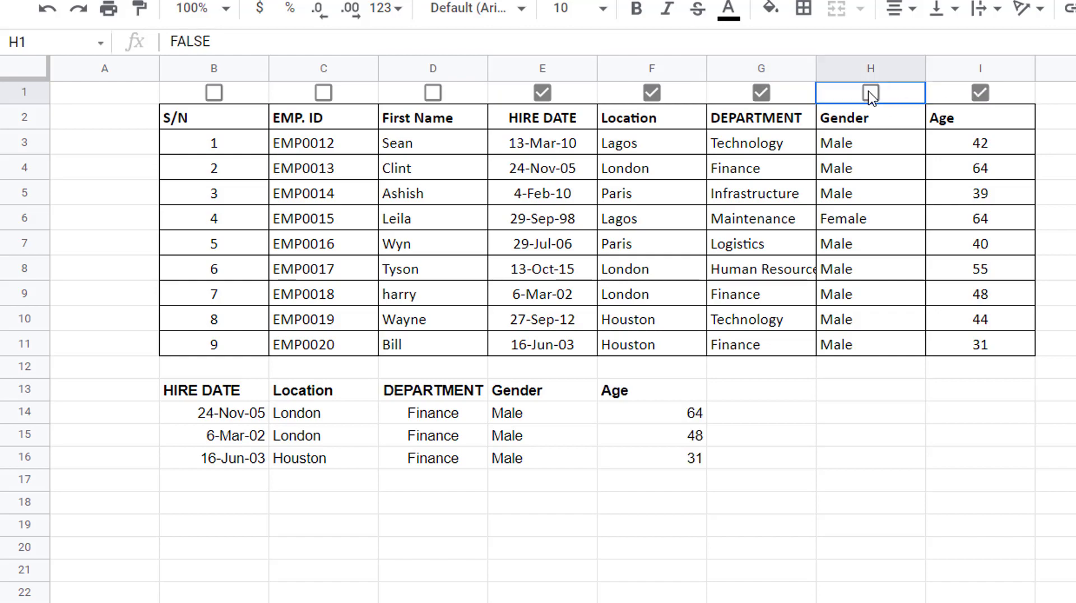
click(765, 92)
click(648, 95)
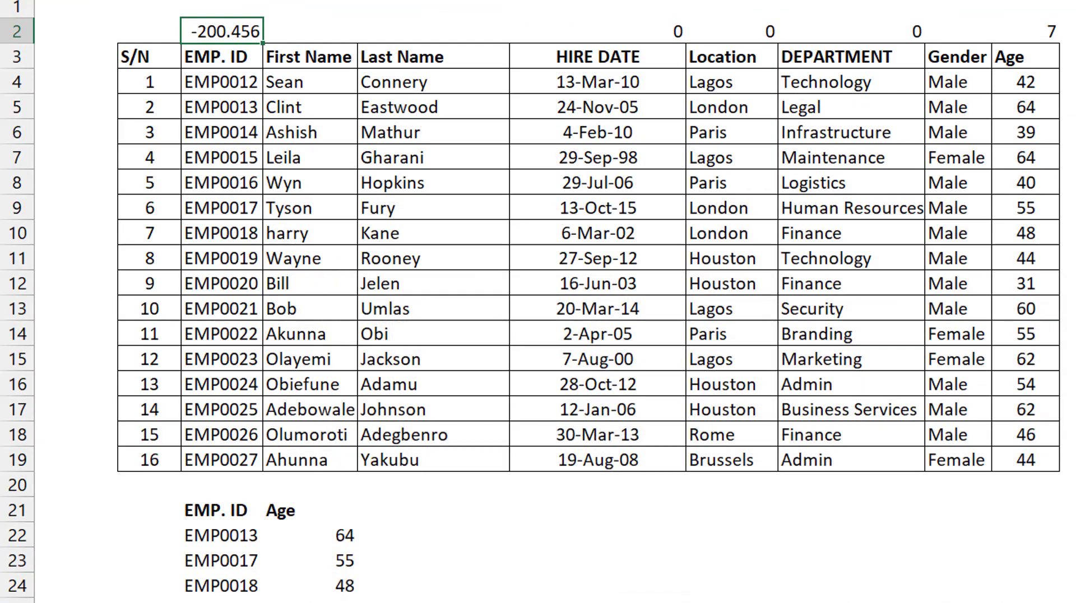
- Examine the DEPARTMENT and Gender columns of the employee table in Excel as possible filter criteria
click(459, 523)
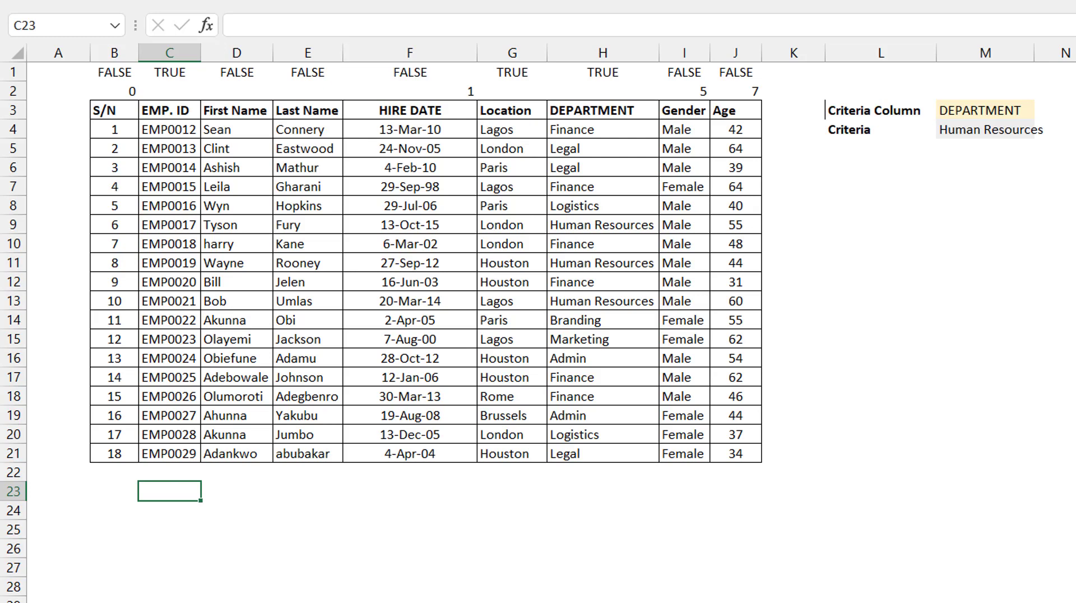
click(572, 149)
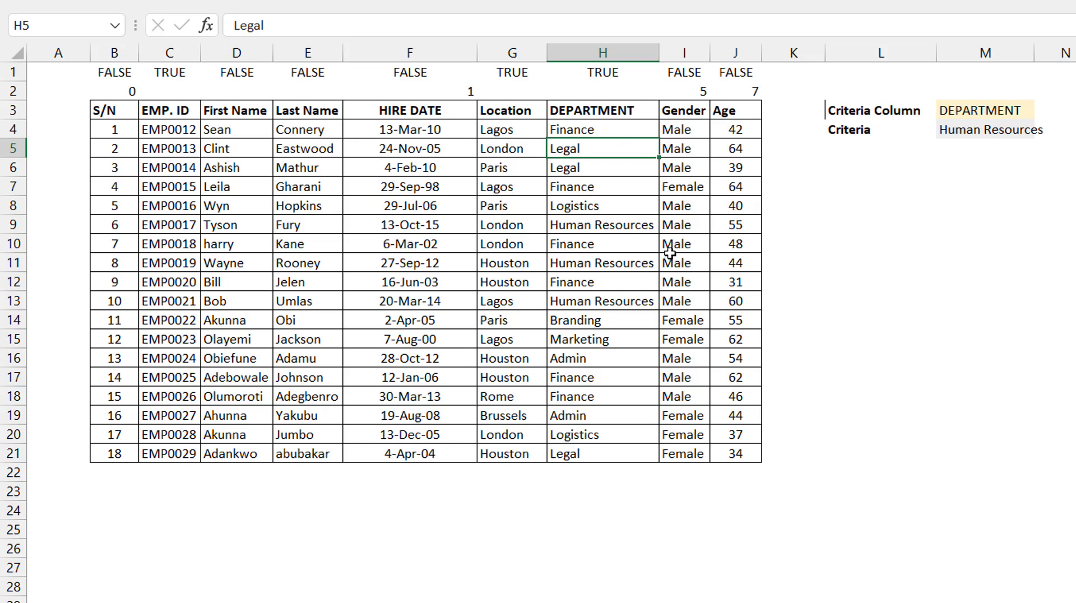
drag(679, 135, 700, 453)
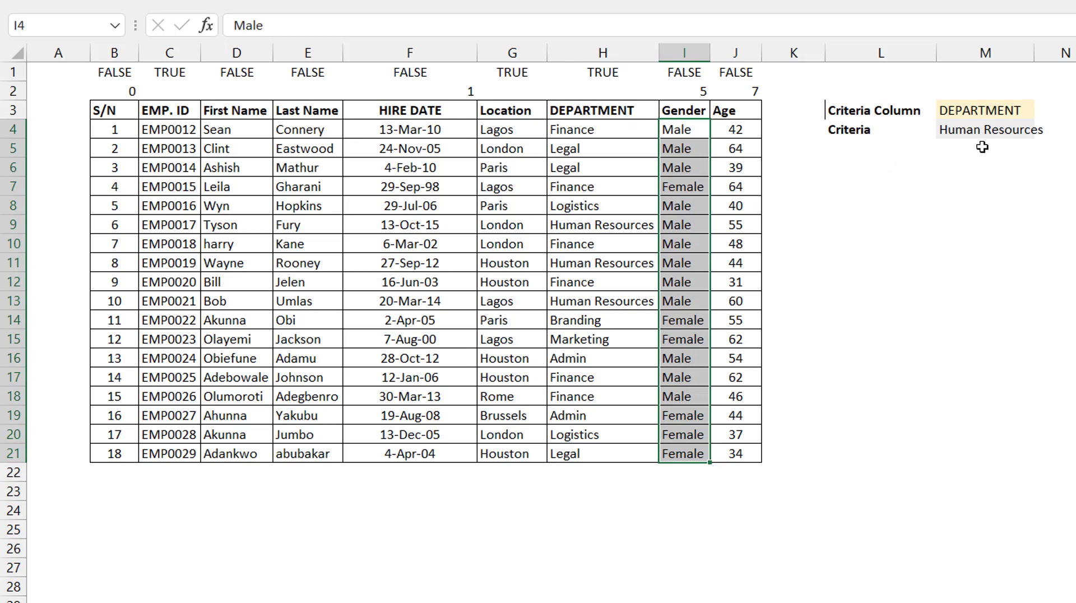
drag(577, 130, 620, 452)
click(606, 274)
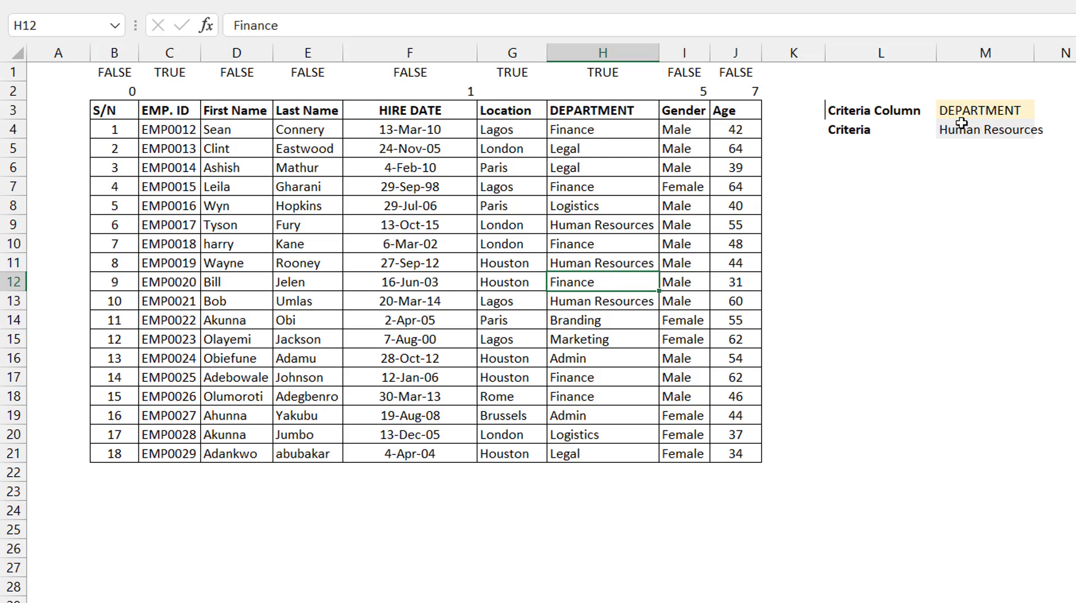
- Change the Criteria Column choice in M3 to EMP. ID and finally to Location
click(985, 110)
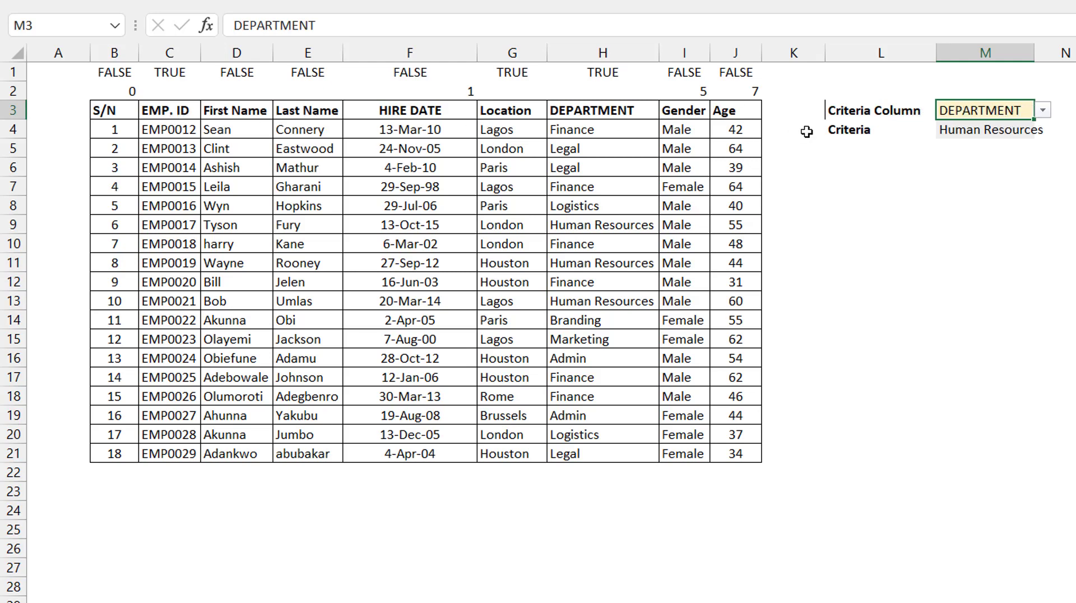
click(1043, 111)
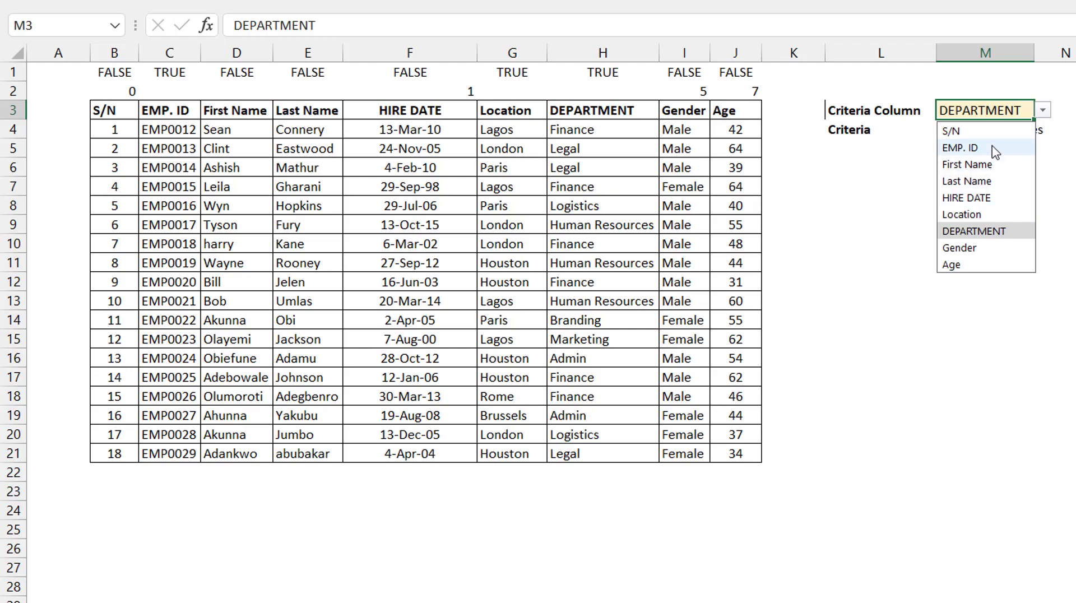
click(972, 152)
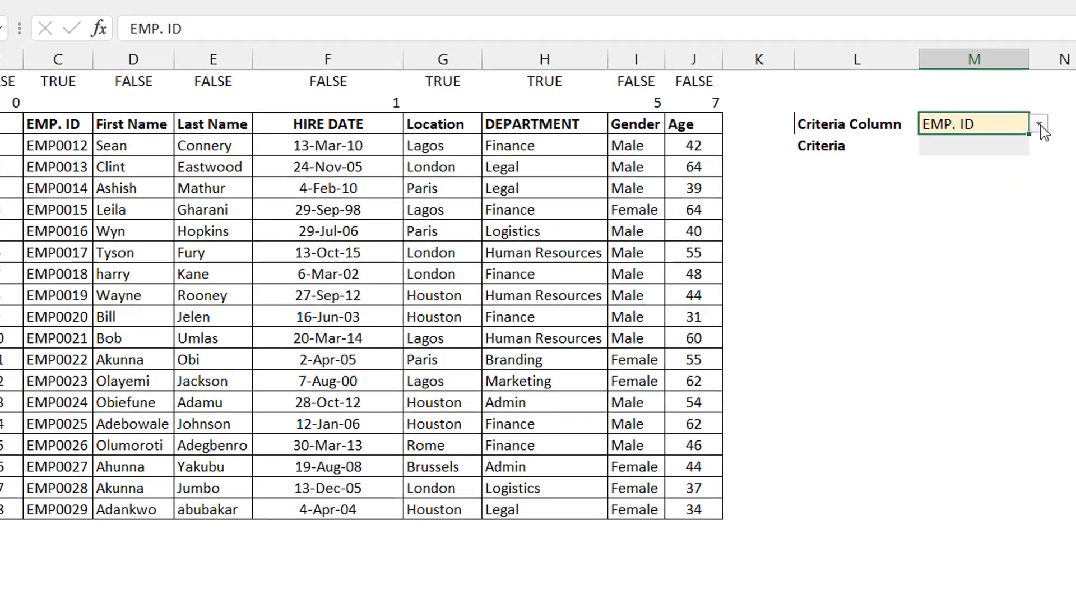
click(1043, 111)
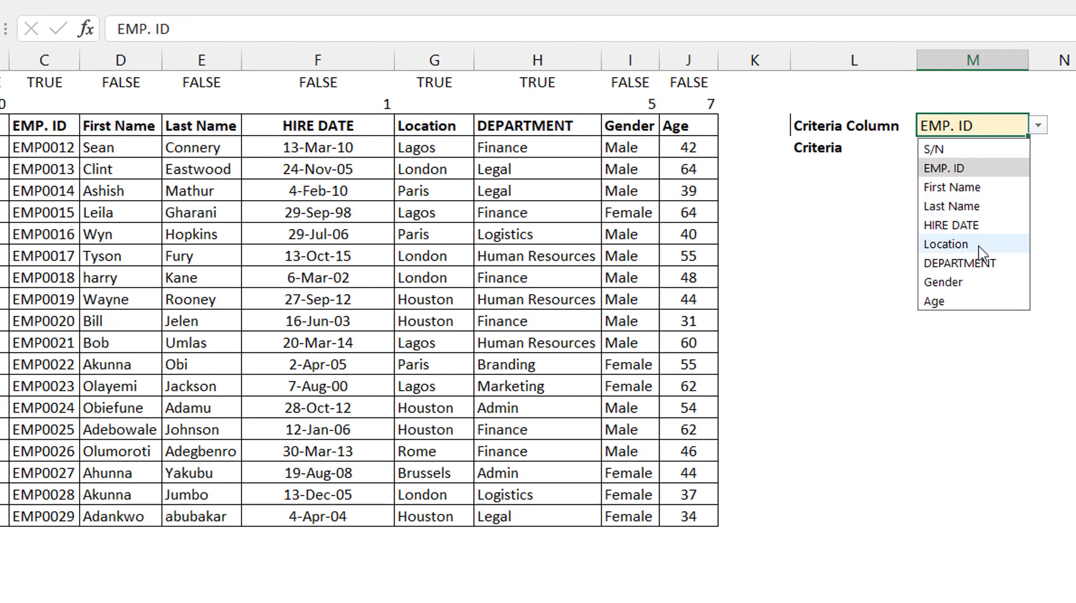
click(978, 245)
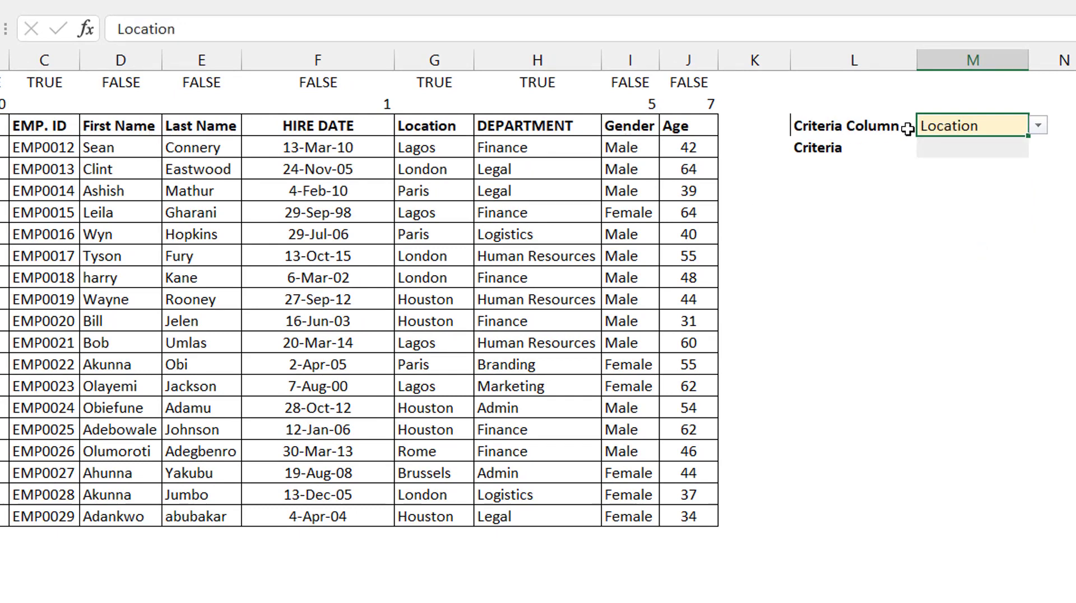
- Set the Criteria choice in M4 to Houston
click(1008, 150)
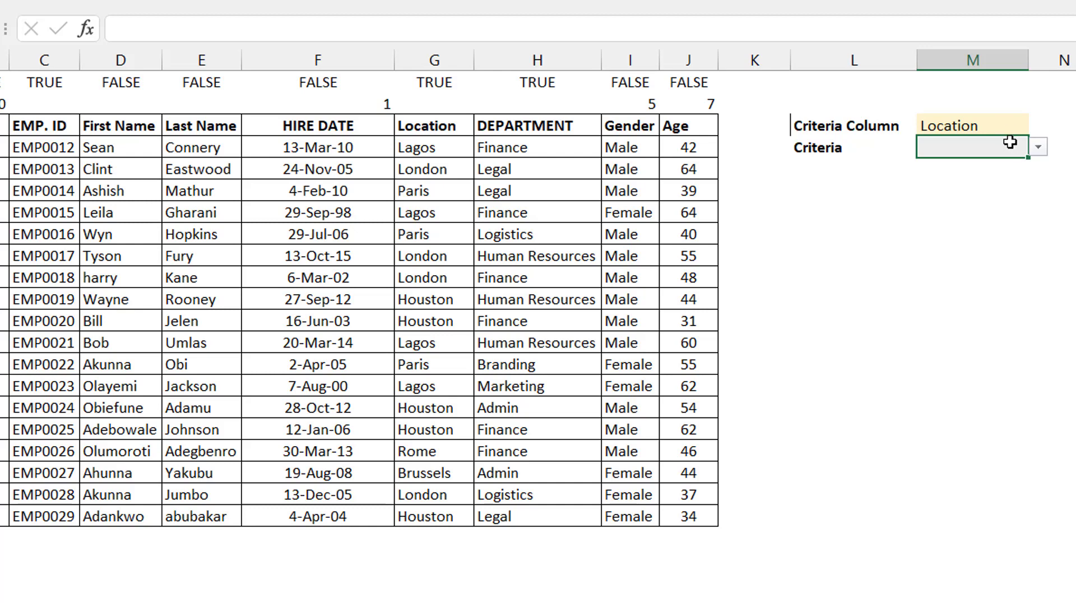
click(1039, 148)
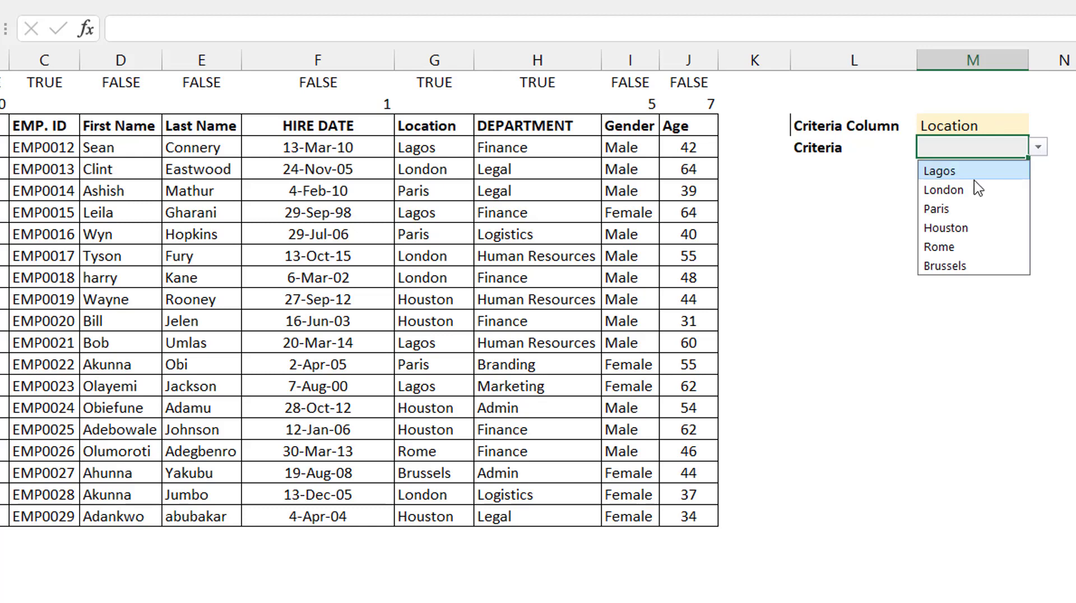
click(962, 230)
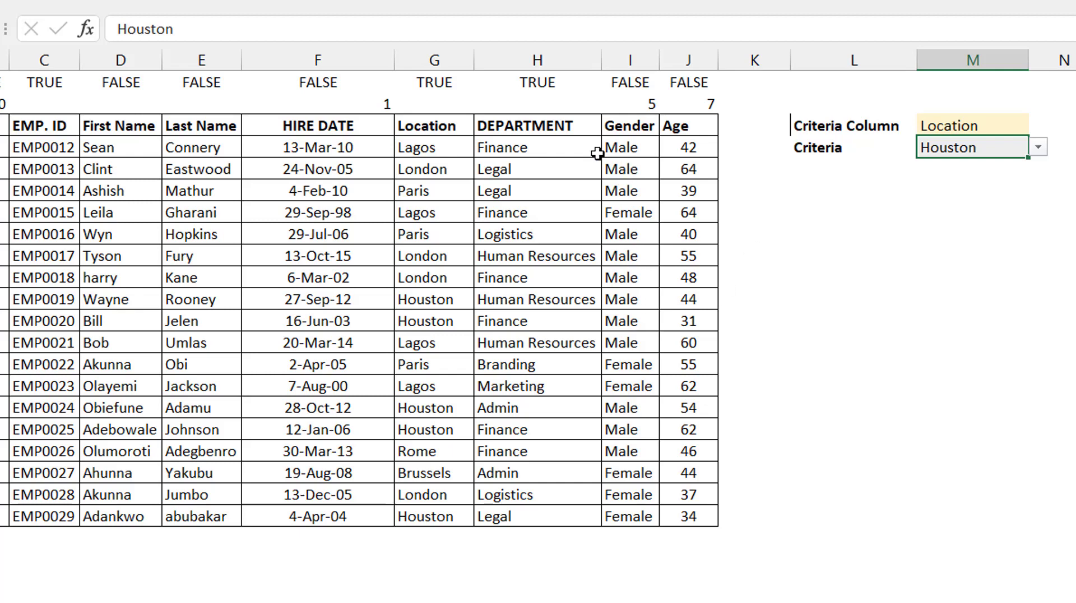
- Examine the Location values in the employee table and the column choices available for the Criteria Column cell
drag(414, 148, 442, 301)
drag(444, 403, 446, 468)
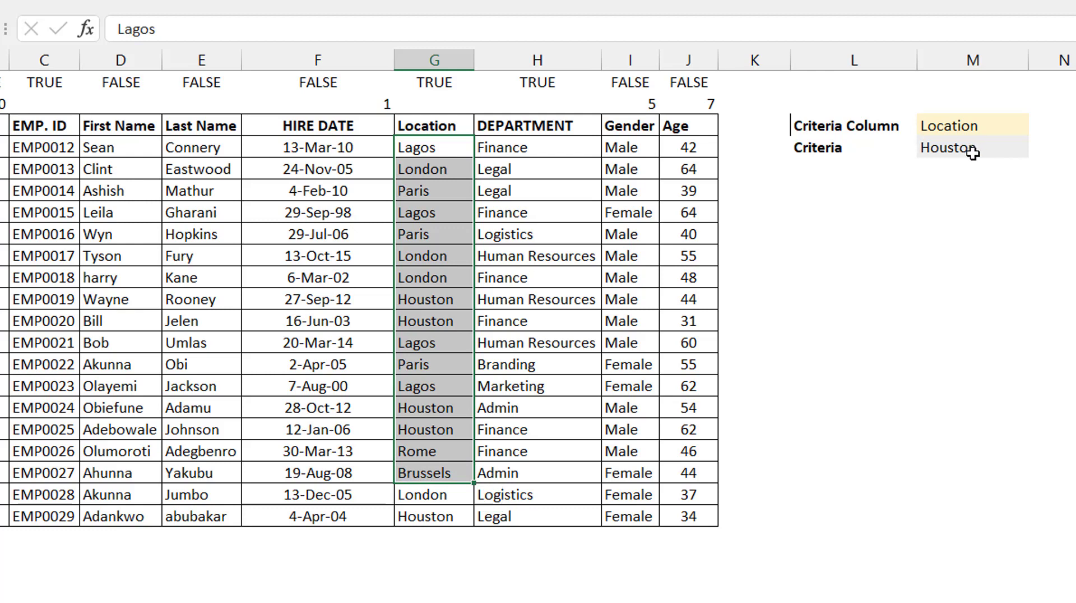
click(951, 123)
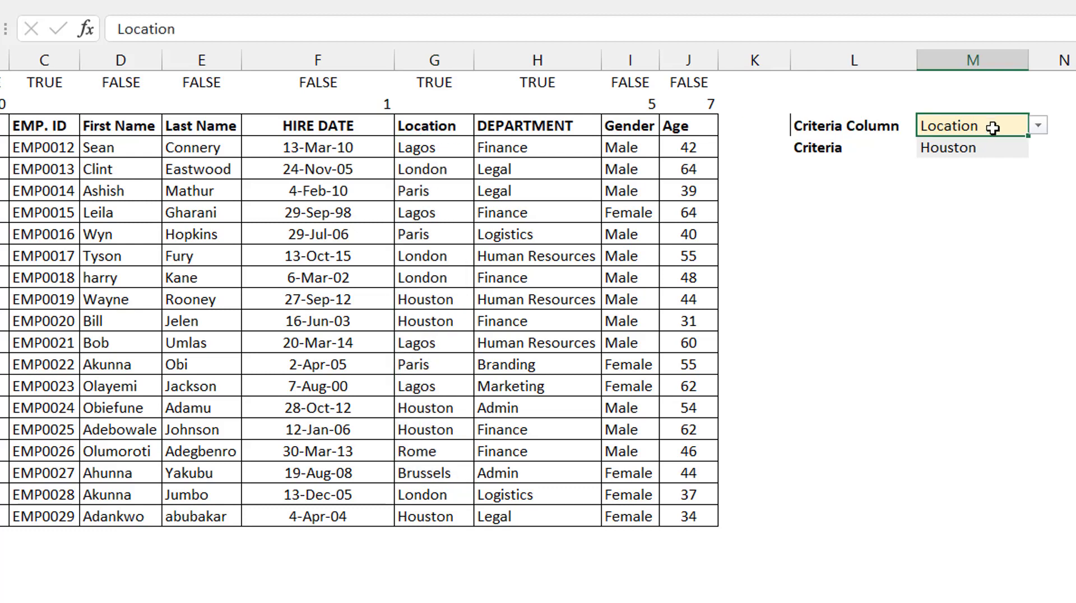
click(1037, 127)
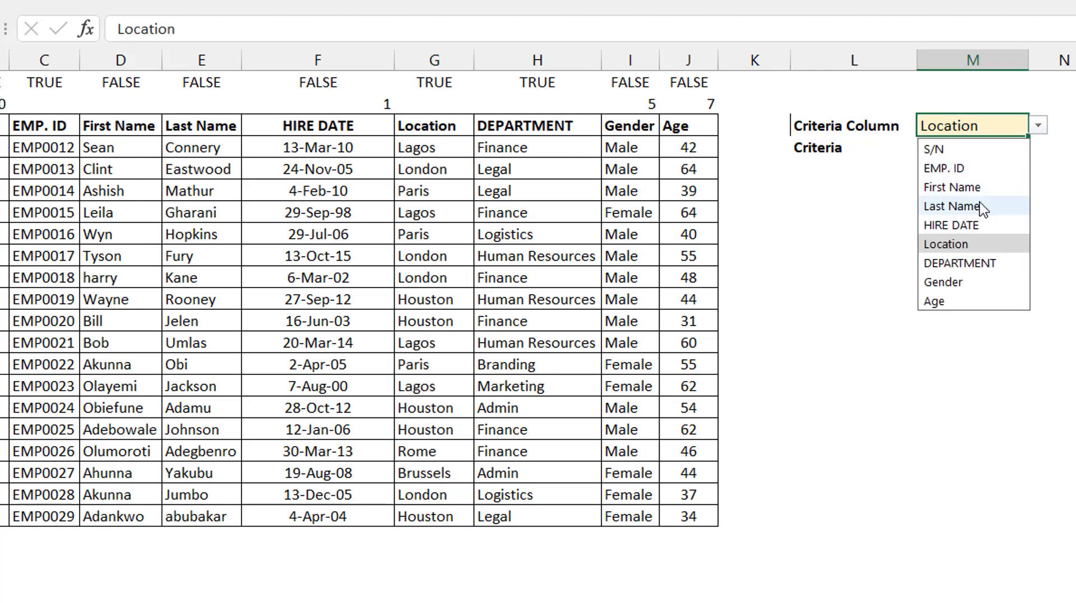
click(975, 122)
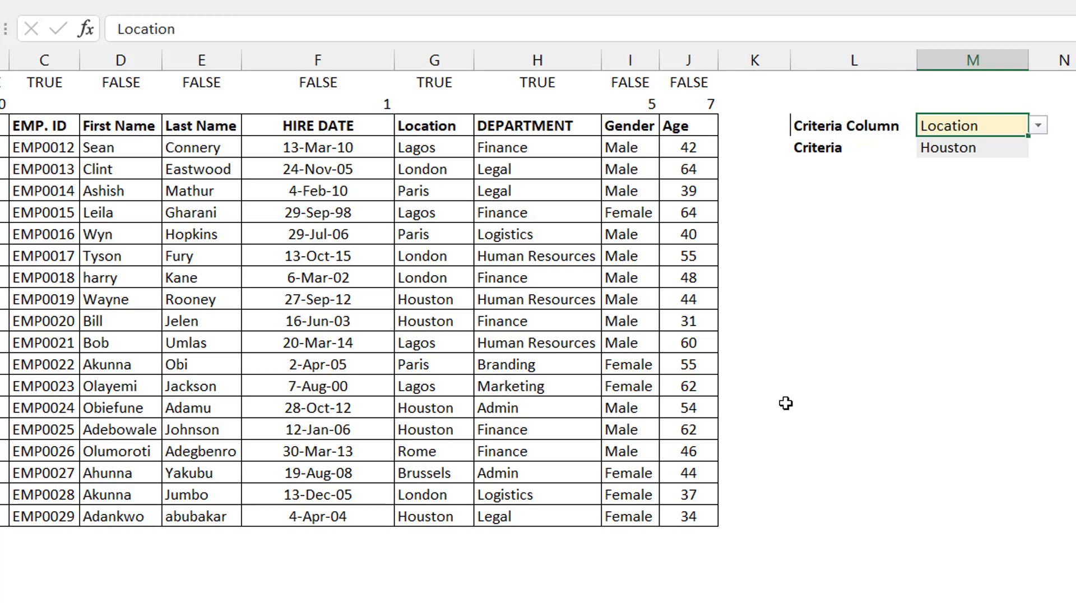
- Start a FILTER formula in C23 below the table, using the absolute range $C$4:$J$21 as its array
click(46, 561)
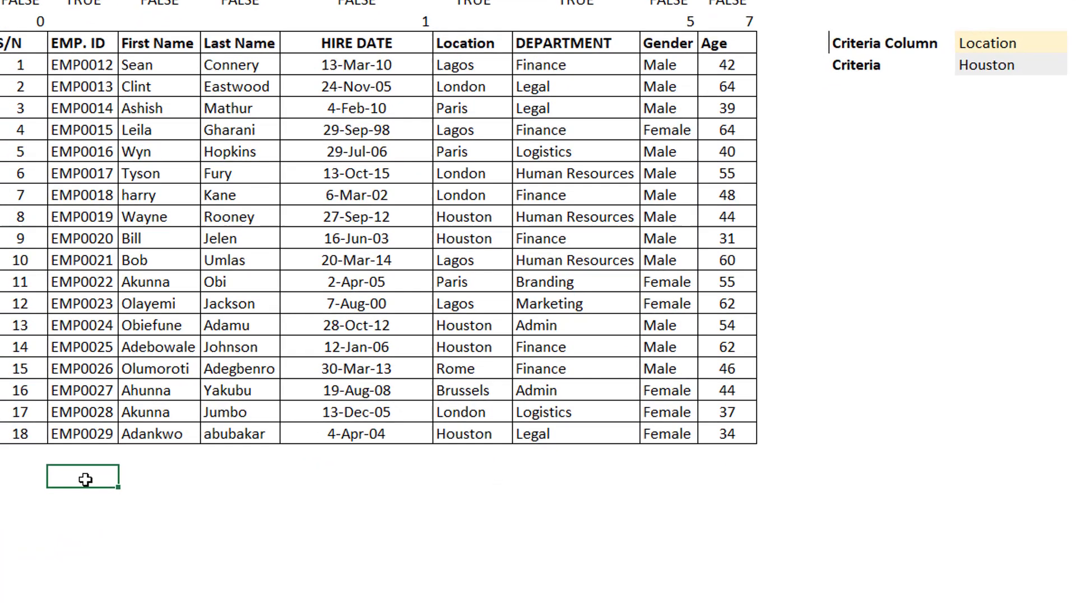
text(=filte)
key(Tab)
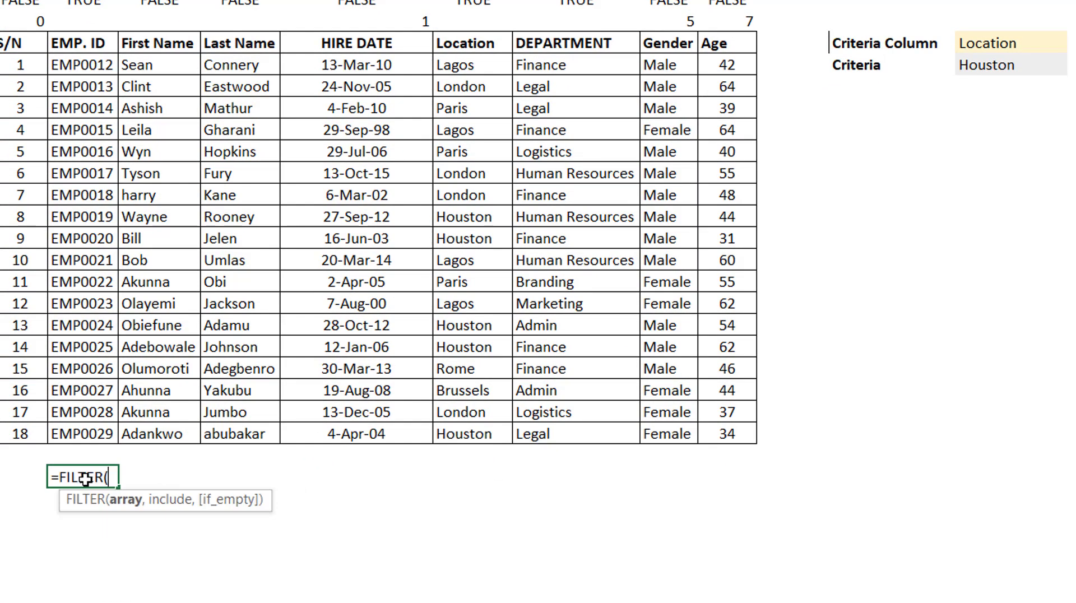
click(89, 66)
key(ctrl+shift+Right)
key(ctrl+shift+Down)
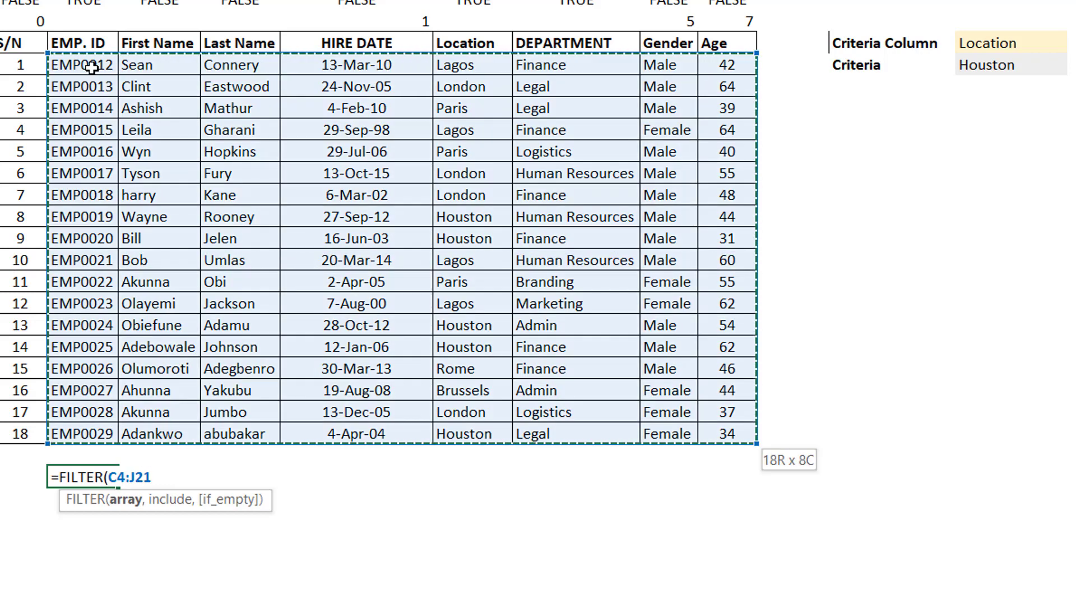
key(F4)
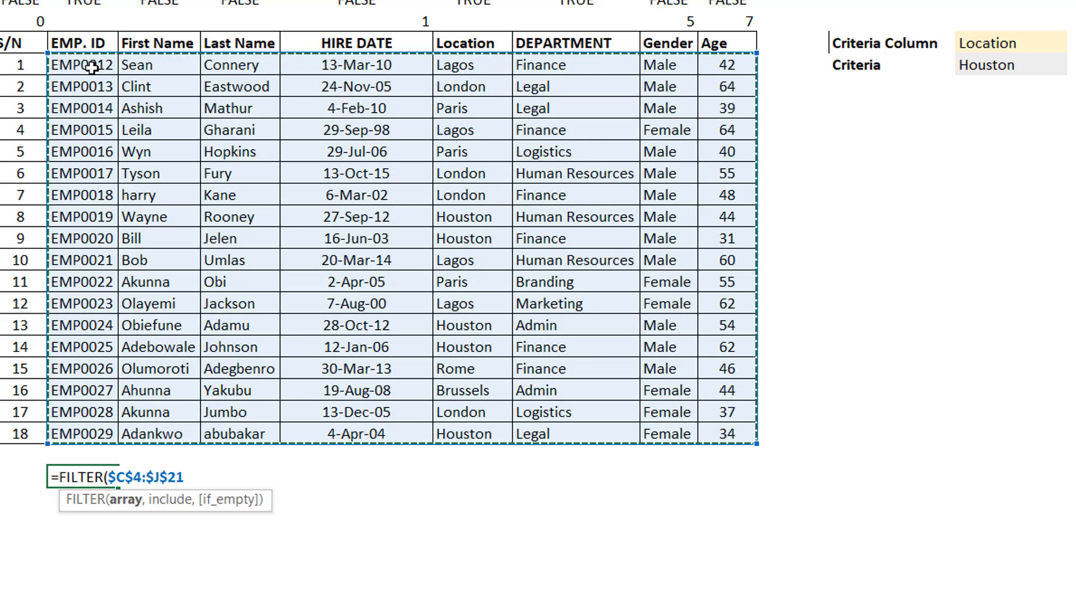
text(,)
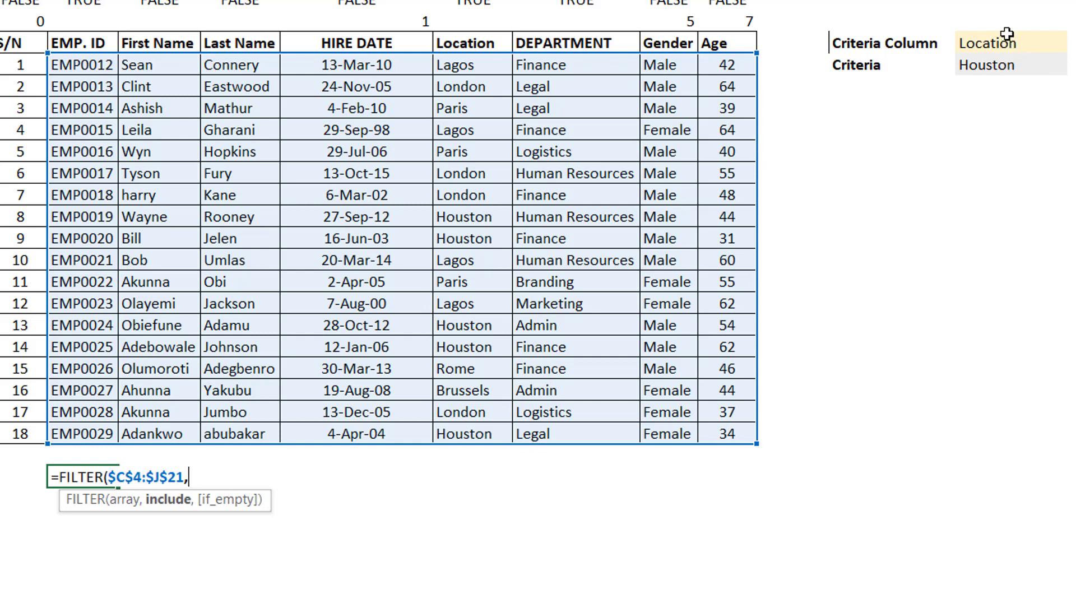
- Nest an XLOOKUP as the FILTER's include argument, with M3 as lookup value and $C$3:$J$3 as lookup array
text(xlo)
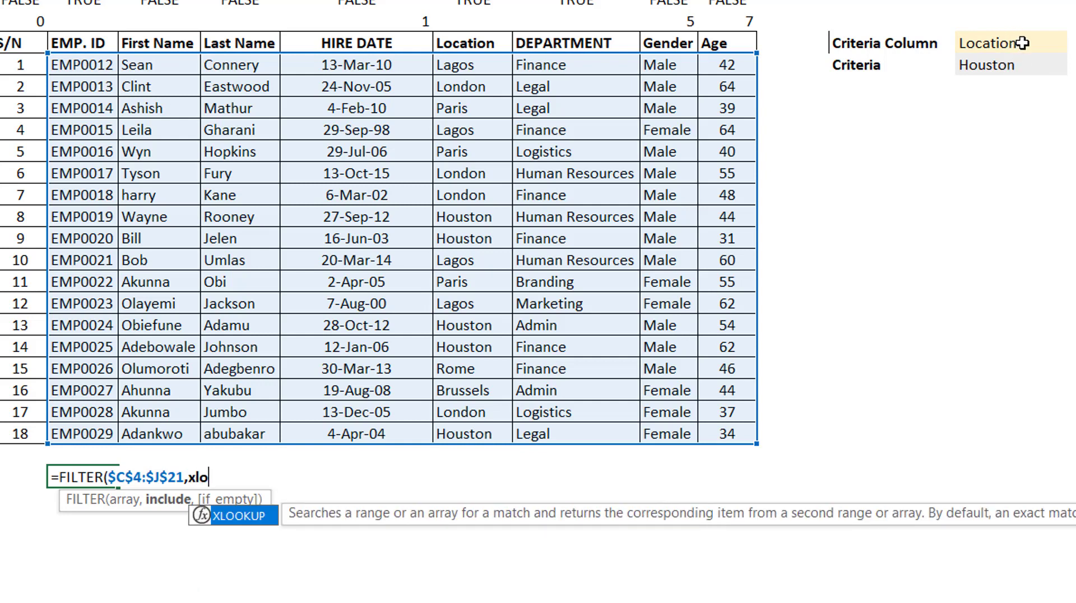
key(Tab)
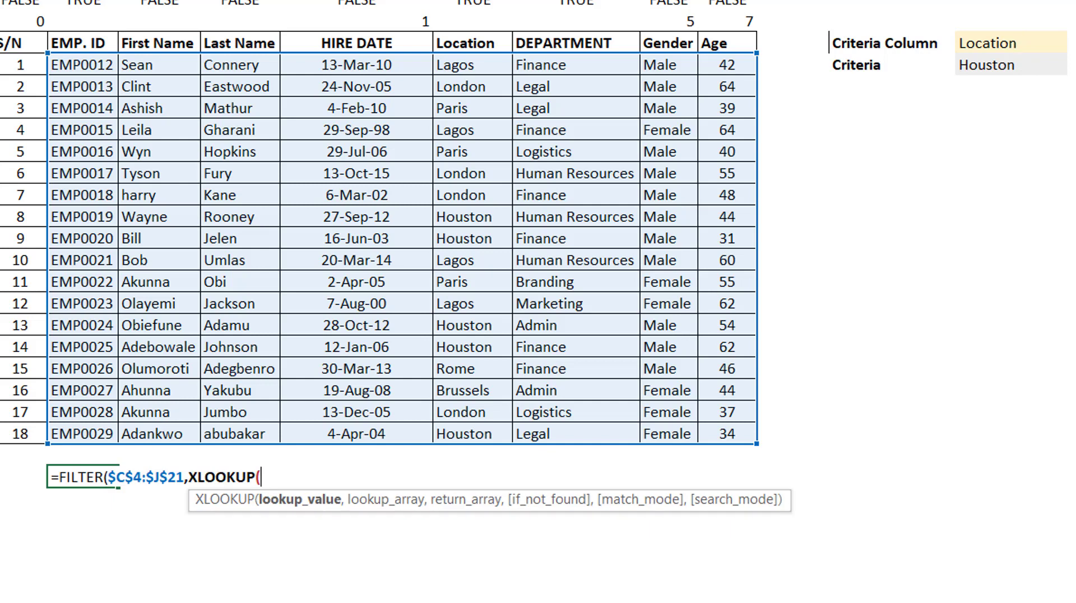
click(988, 44)
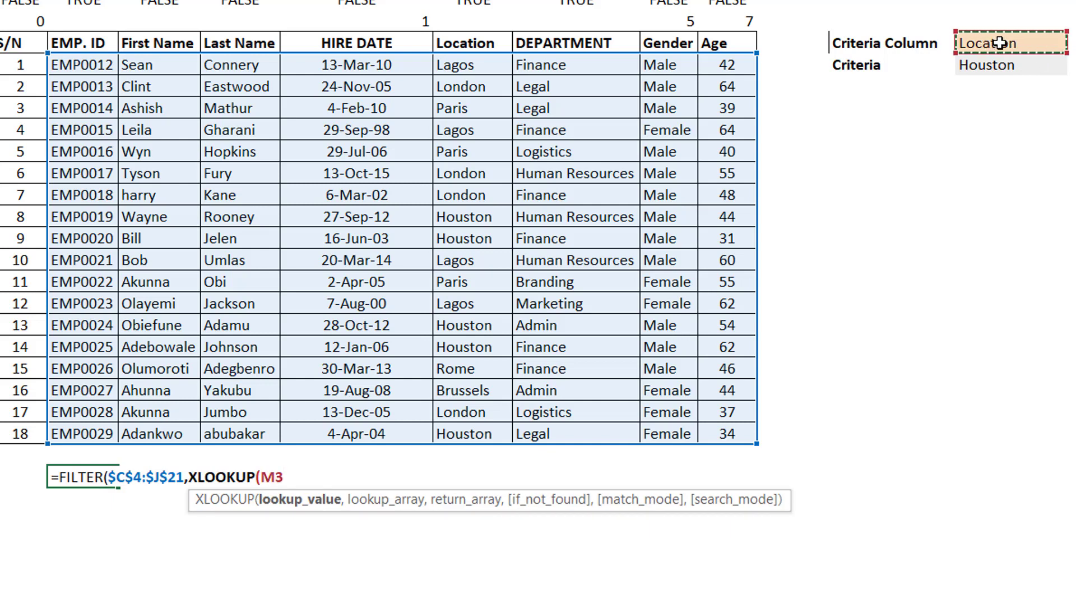
text(,)
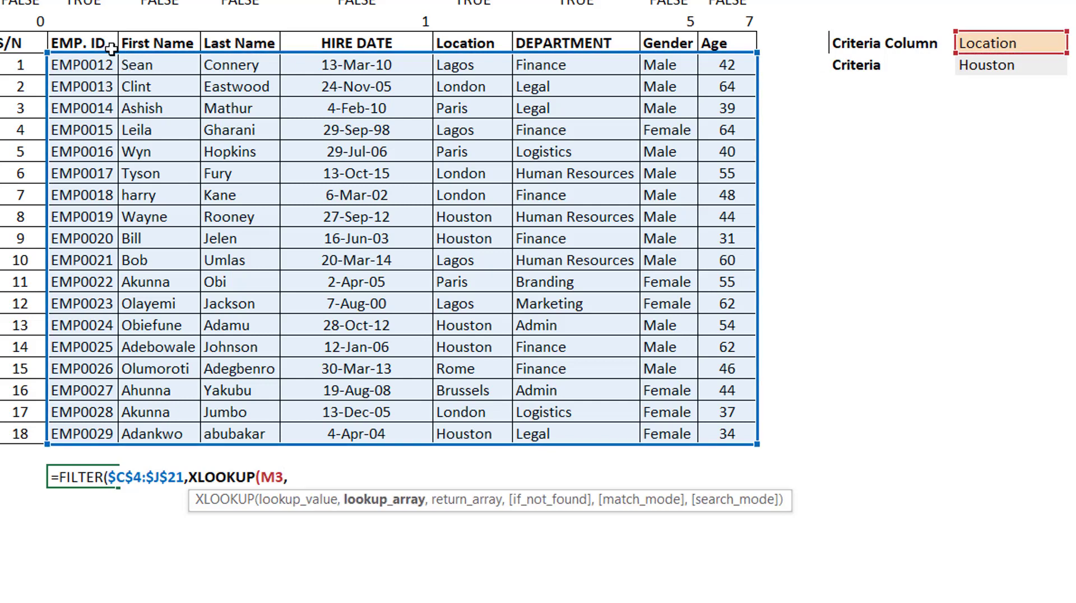
click(91, 43)
key(ctrl+shift+Right)
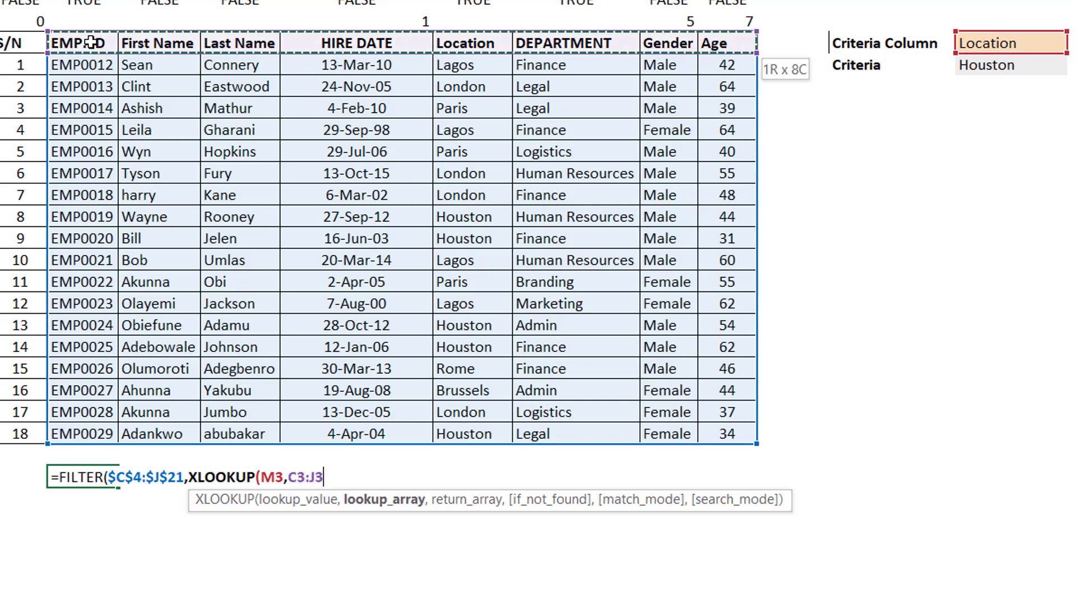
key(F4)
text(,)
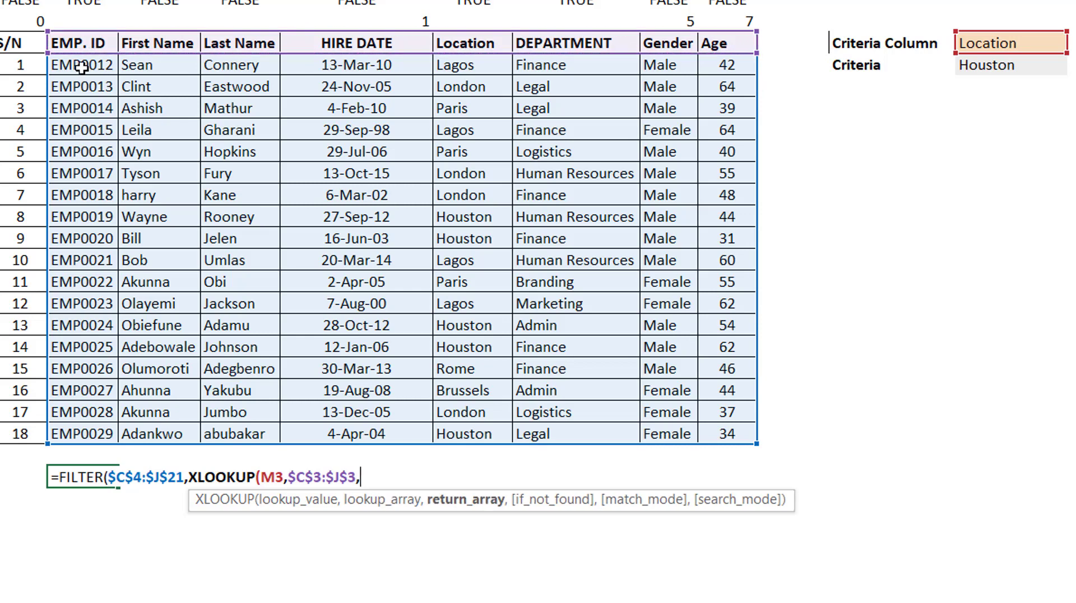
- Give the XLOOKUP the absolute return array $C$4:$J$21 and close the function
click(83, 66)
key(ctrl+shift+Down)
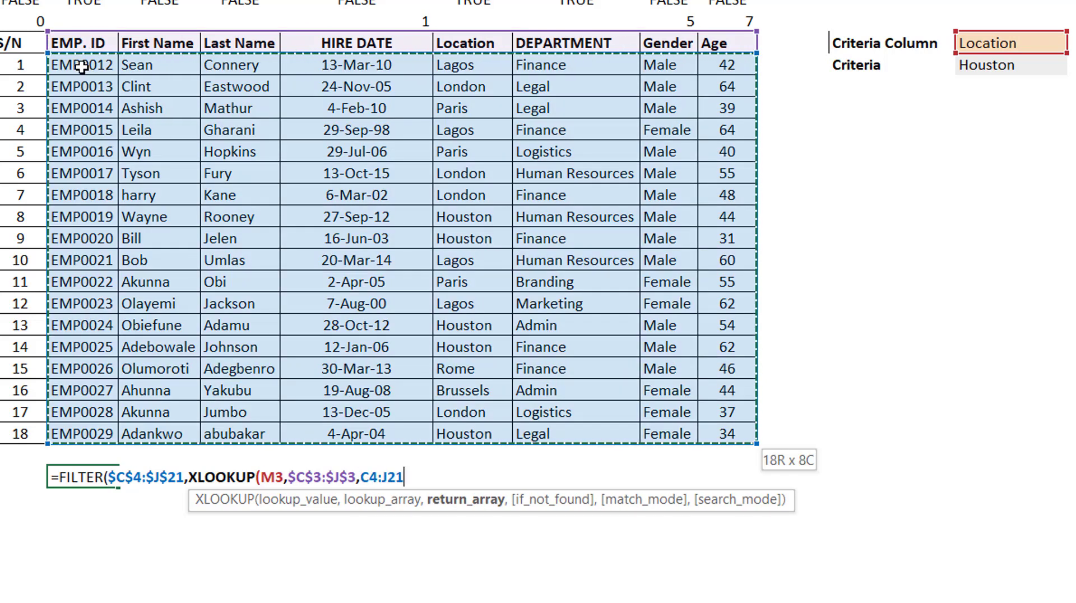
key(F4)
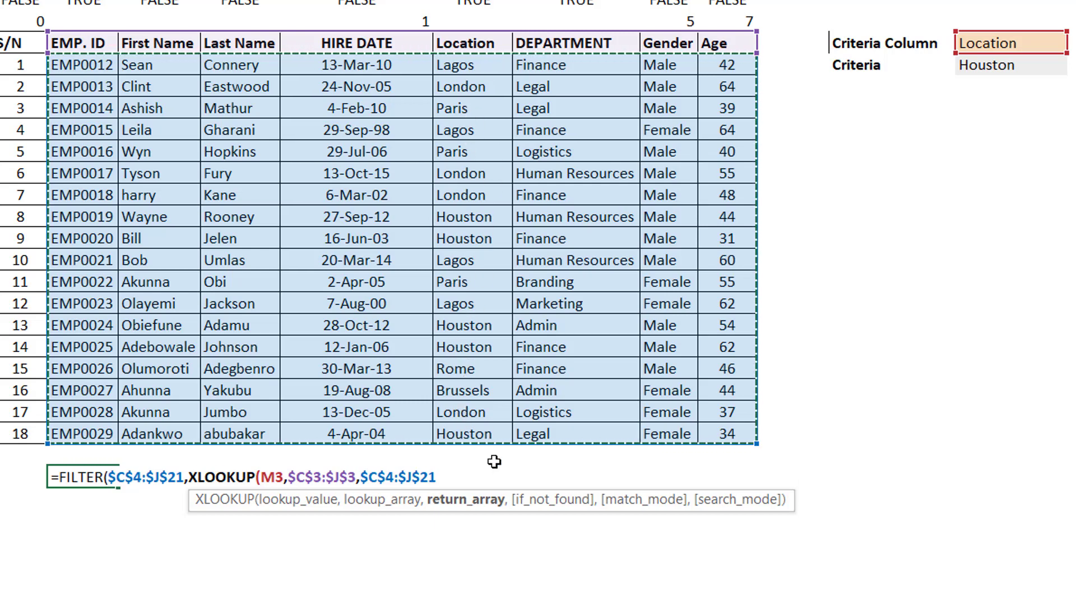
text())
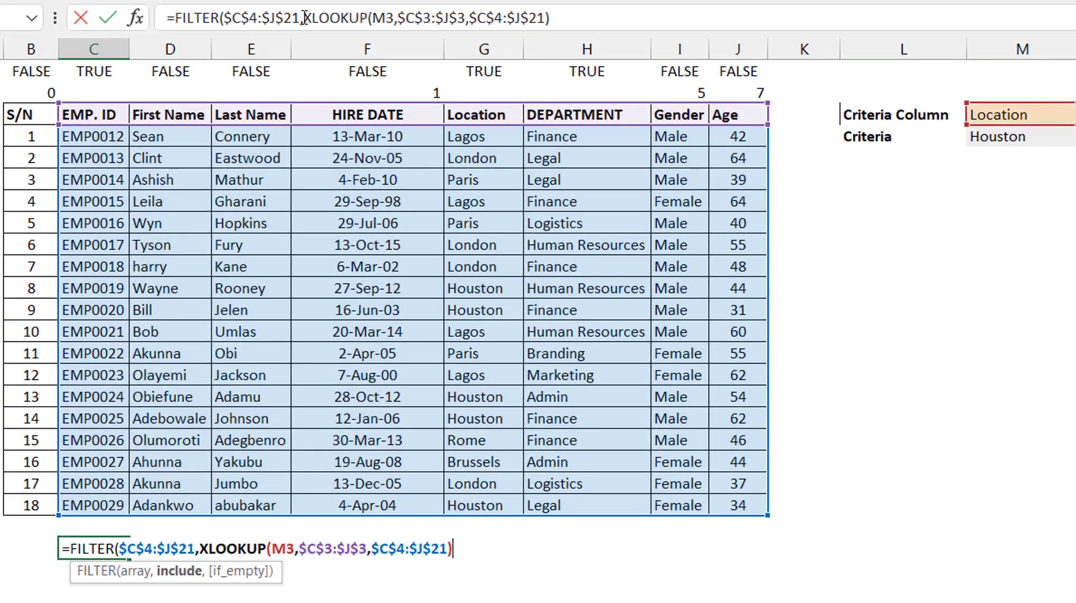
- Evaluate the XLOOKUP part of the formula to inspect its returned array, and restore the original expression
drag(303, 18, 644, 39)
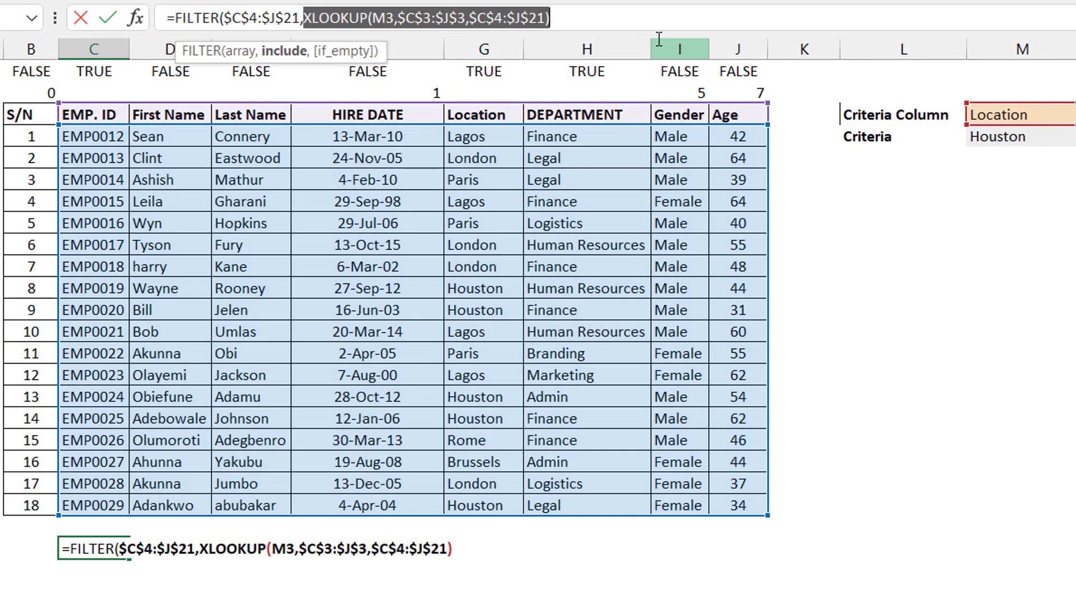
key(F9)
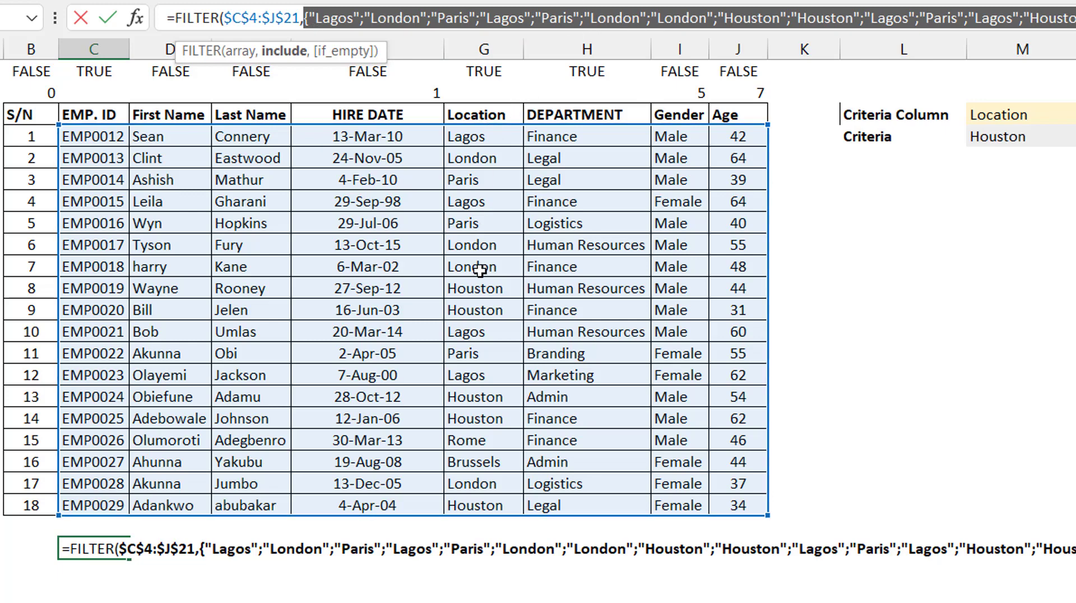
key(ctrl+z)
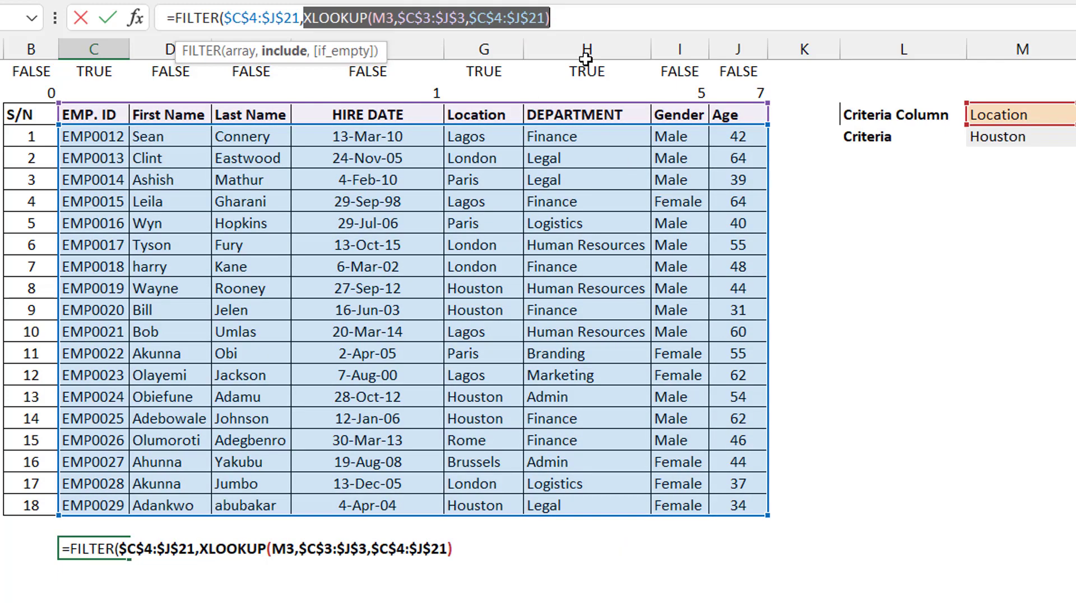
click(585, 24)
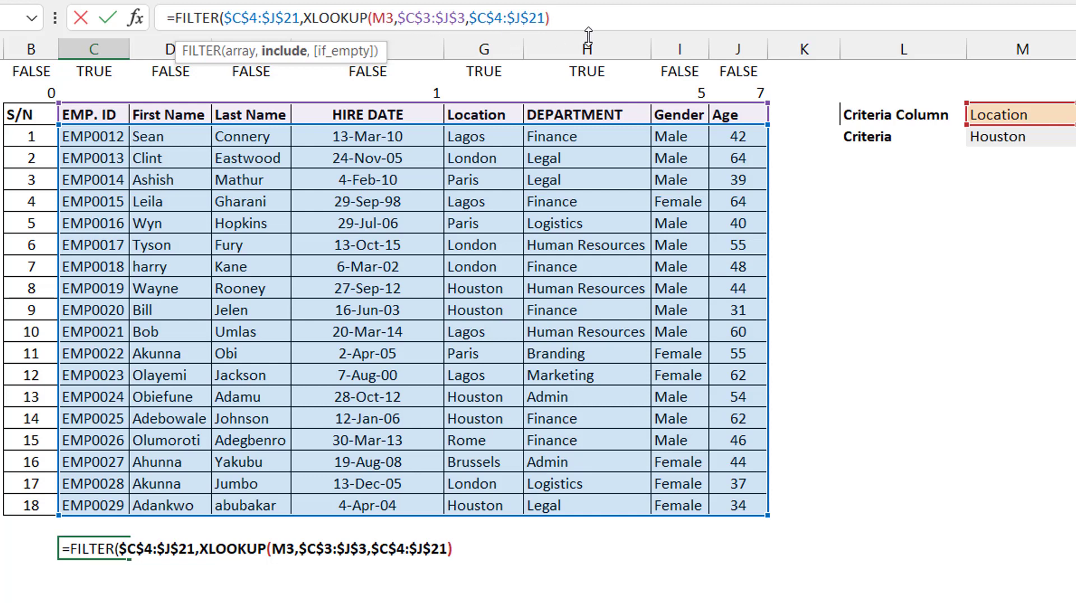
- Complete the FILTER condition by comparing the XLOOKUP result with the criteria in M4, and enter the formula
text(=)
click(1036, 143)
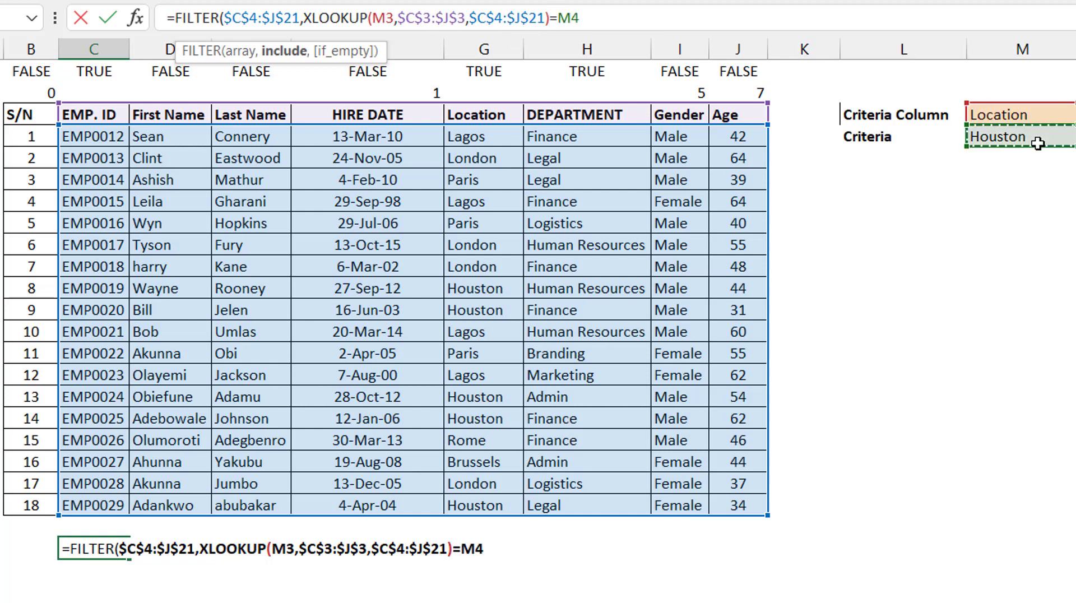
text())
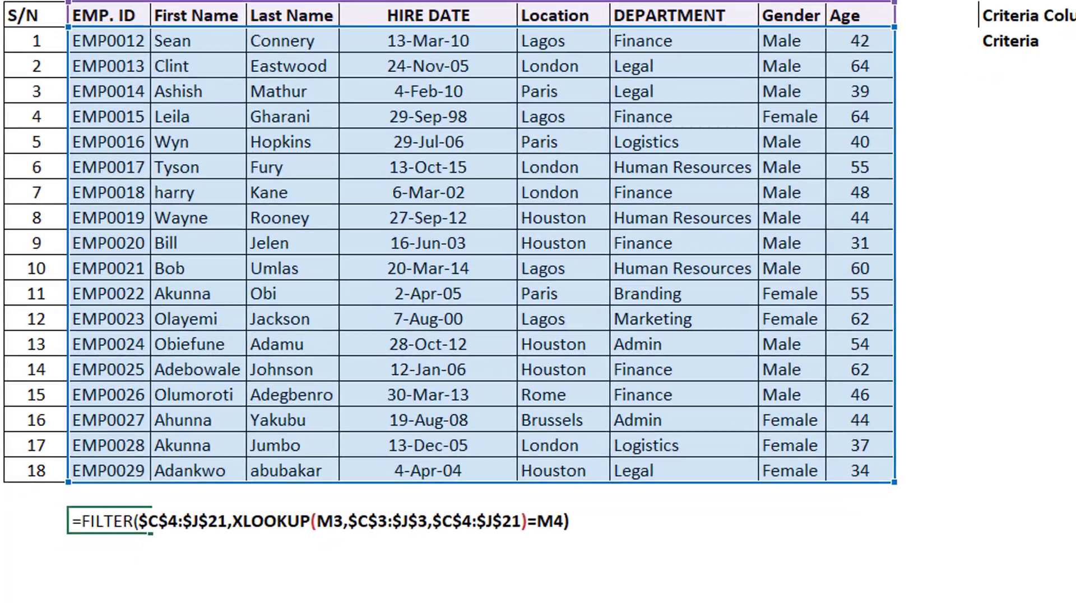
key(Return)
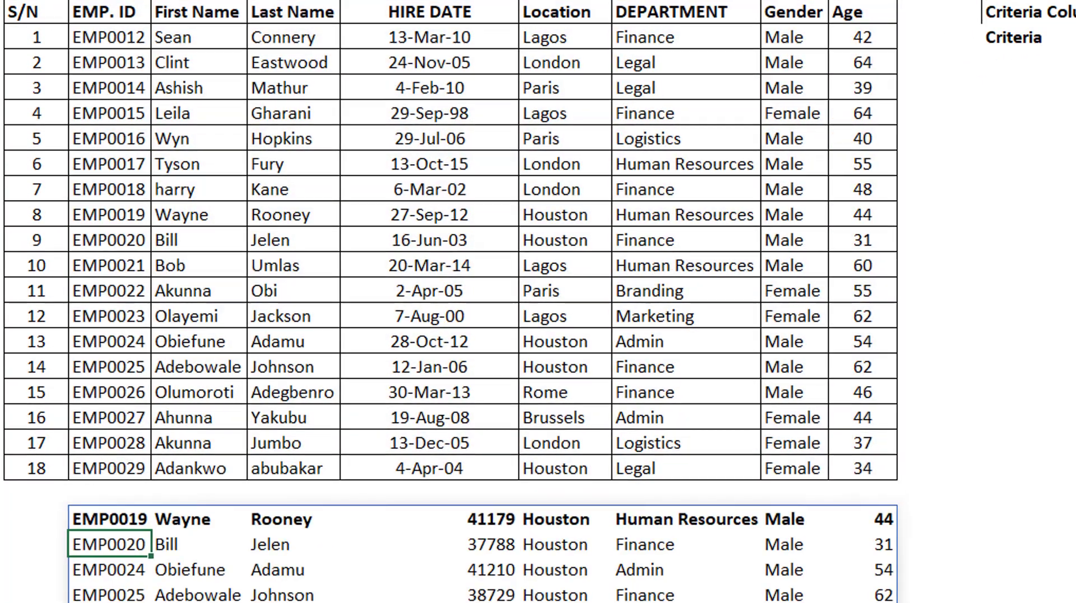
- Move the FILTER formula from C23 down one row to C24
key(ctrl+x)
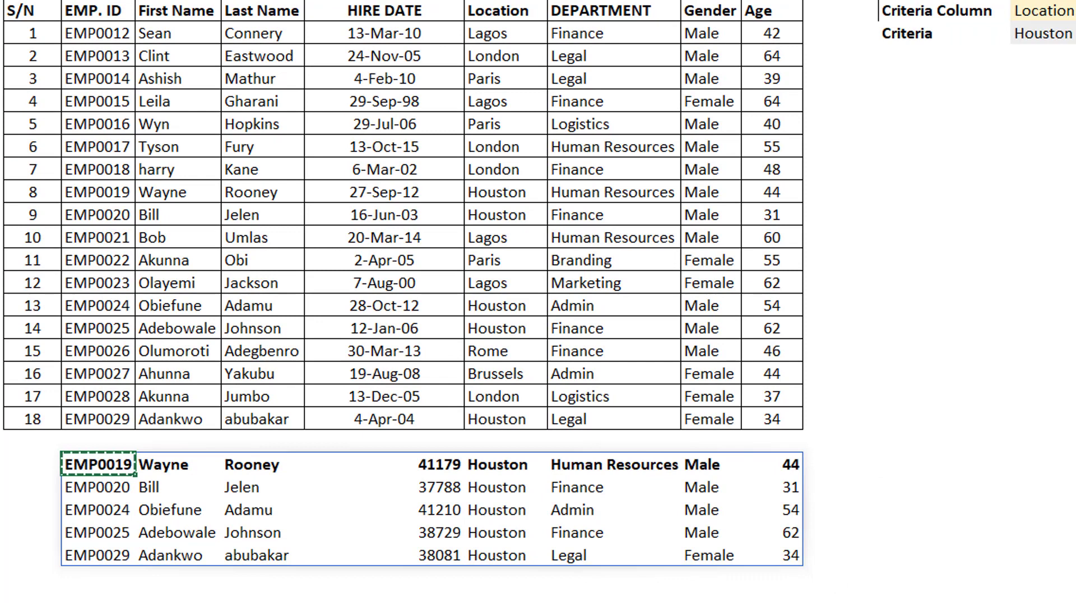
key(Down)
key(ctrl+v)
click(98, 463)
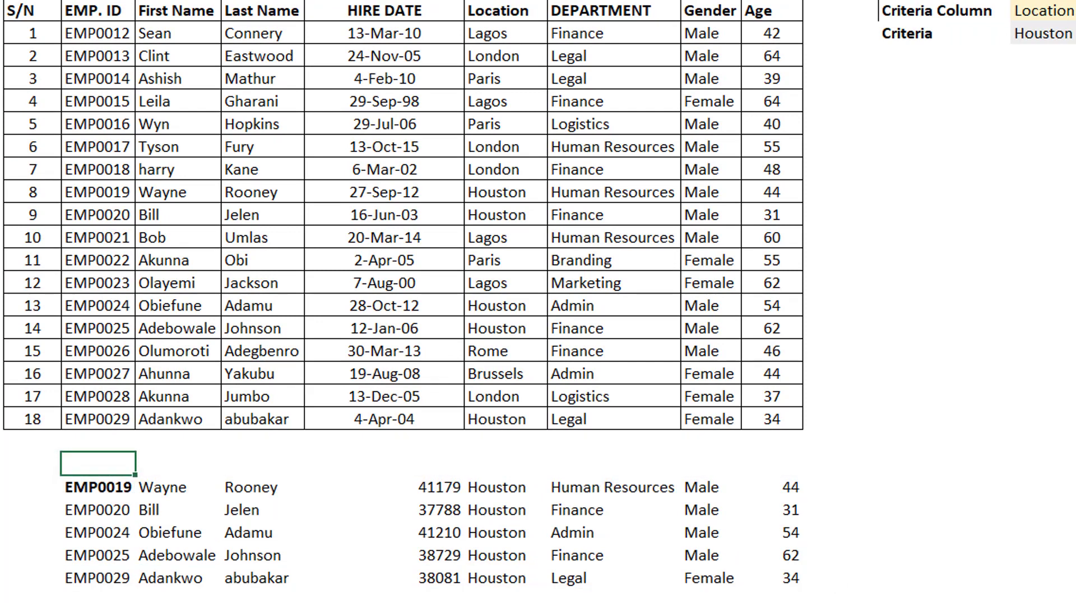
click(98, 487)
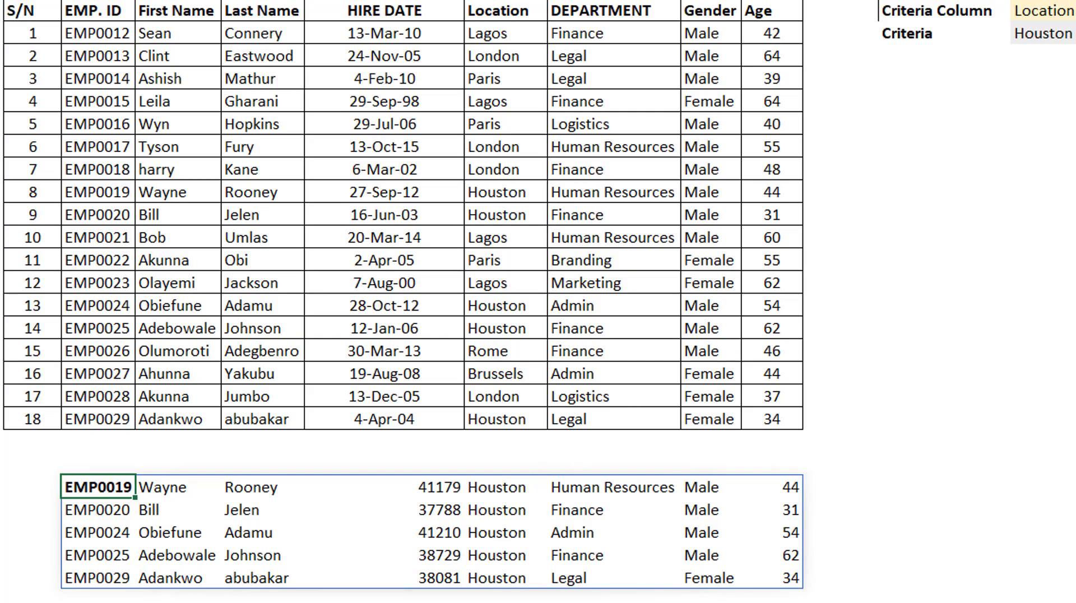
- Change the Criteria Column to DEPARTMENT and the Criteria to Human Resources
click(1044, 10)
click(1074, 11)
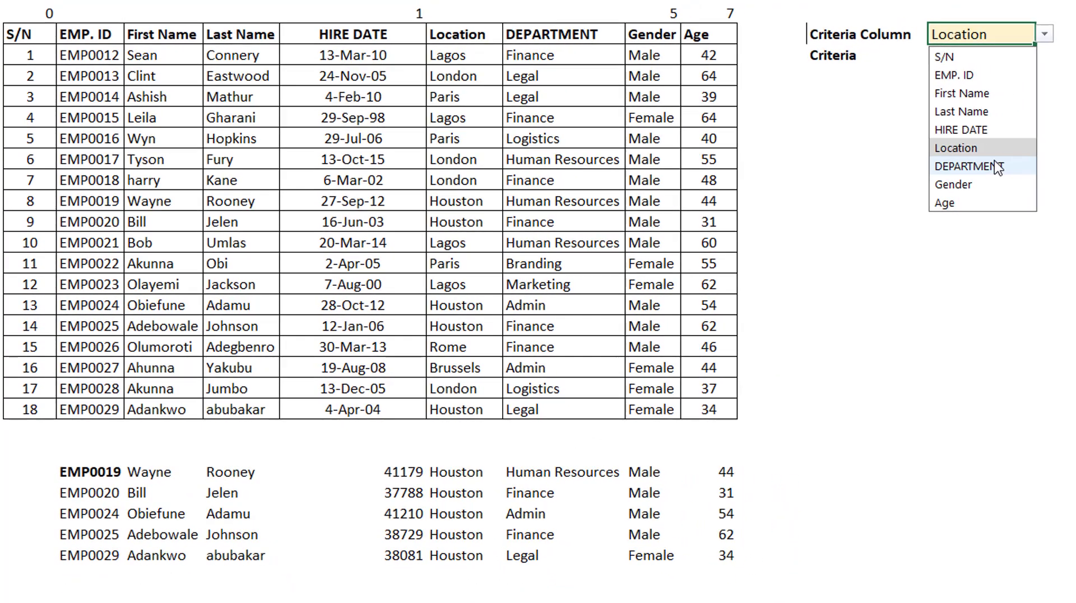
click(1042, 148)
click(1012, 54)
click(1042, 55)
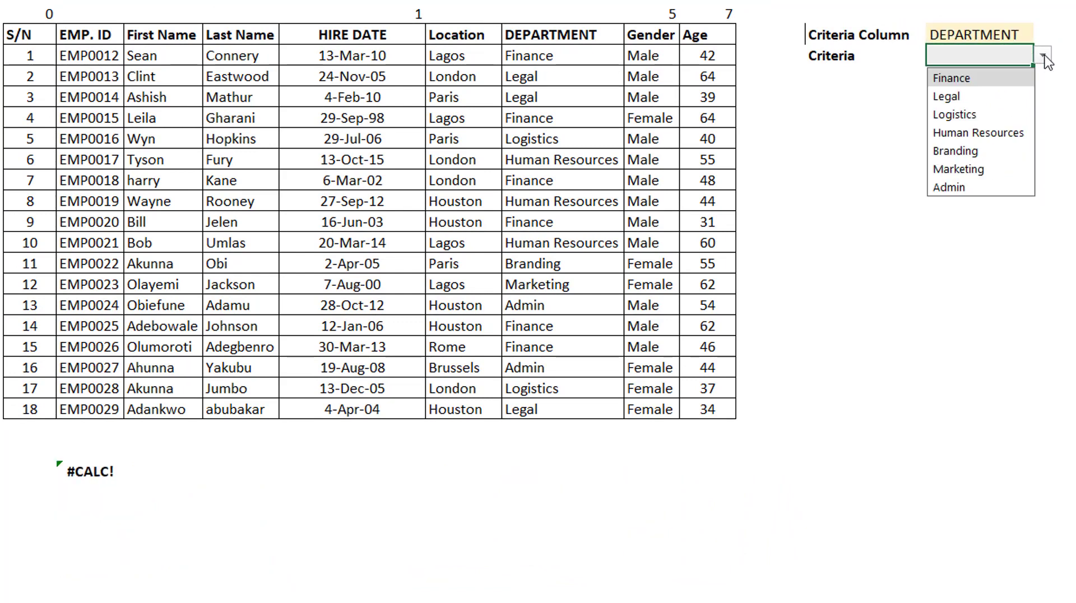
click(986, 132)
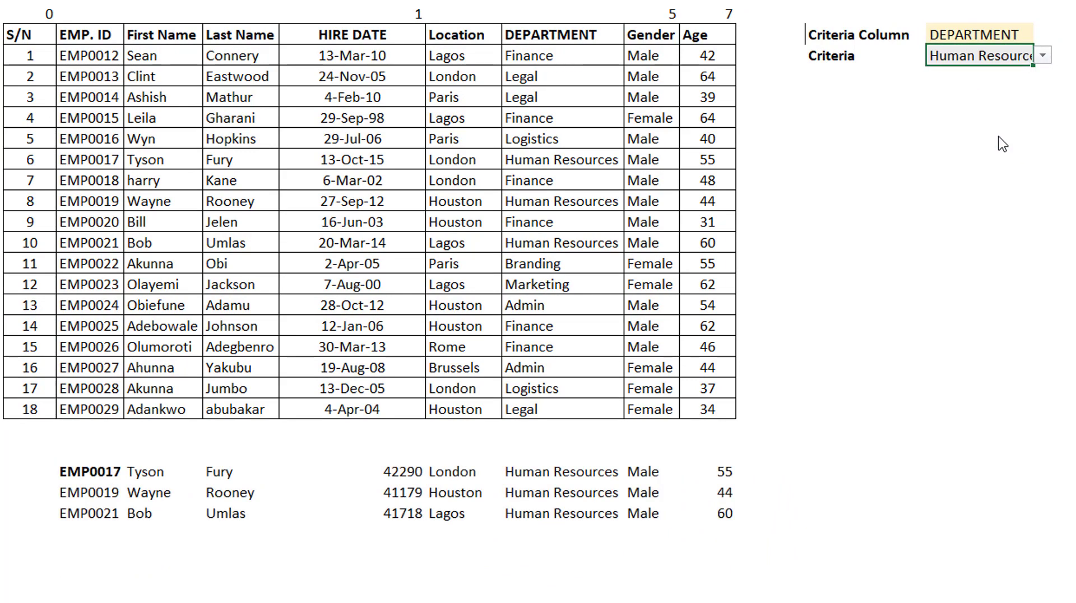
- Change the Criteria Column to Gender
click(987, 34)
click(1043, 36)
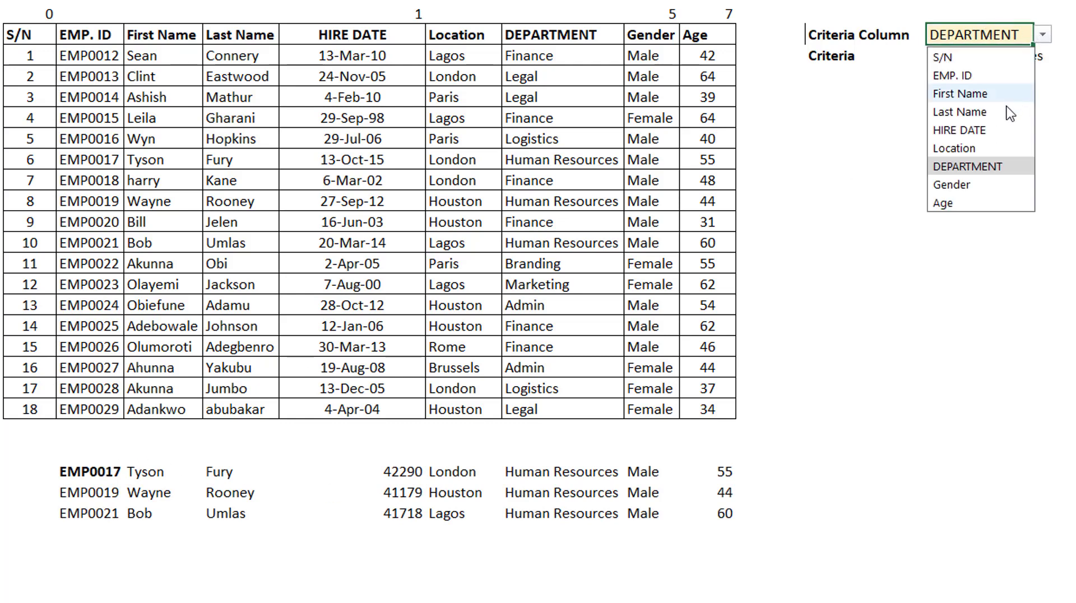
click(979, 181)
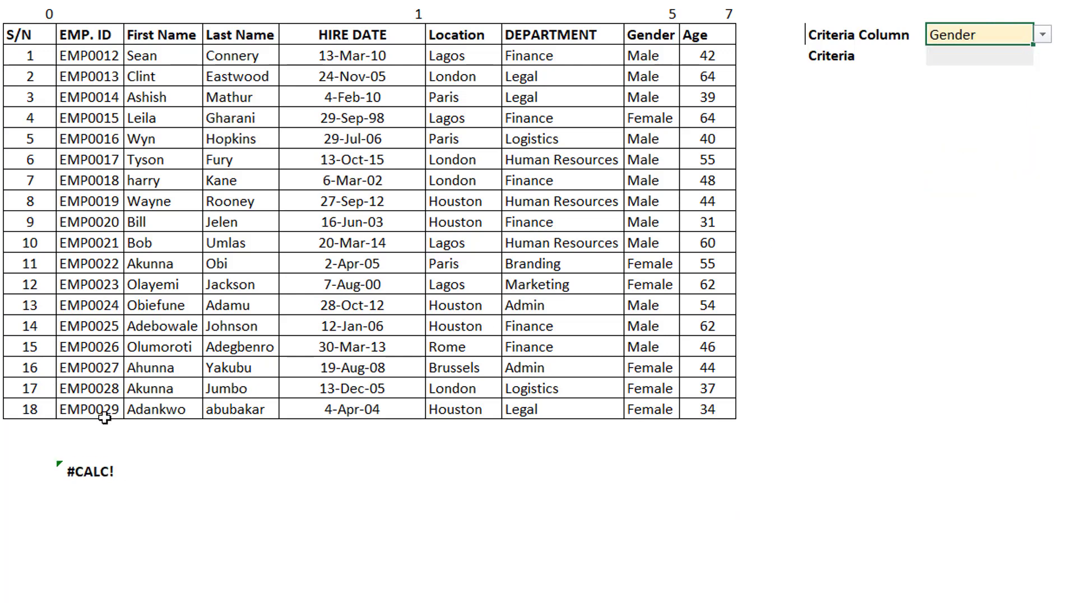
- Inspect the FILTER formula in C24 and leave it as it is
click(87, 472)
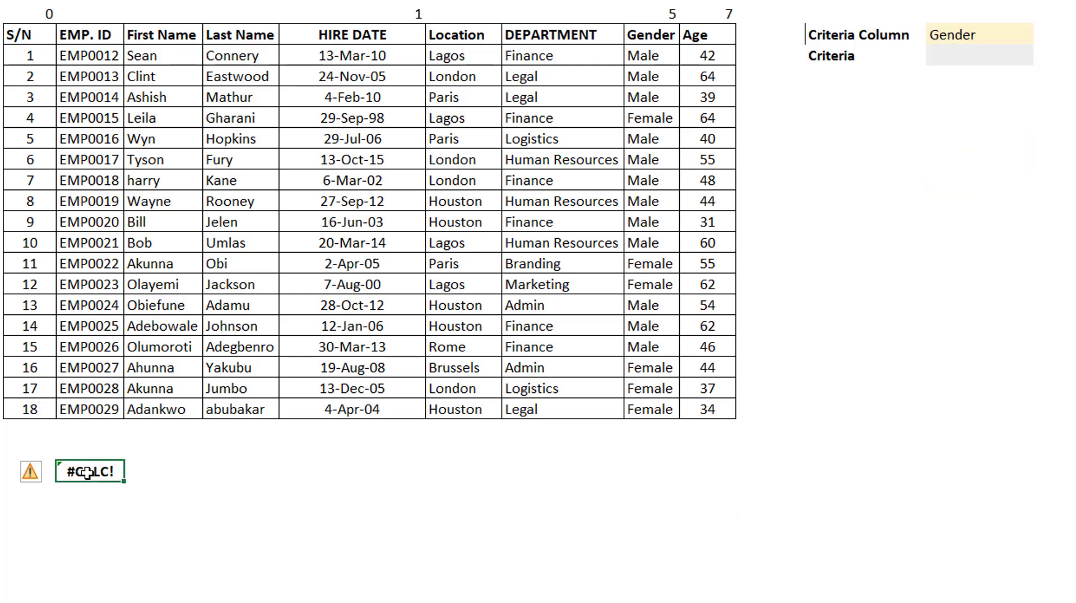
double_click(89, 472)
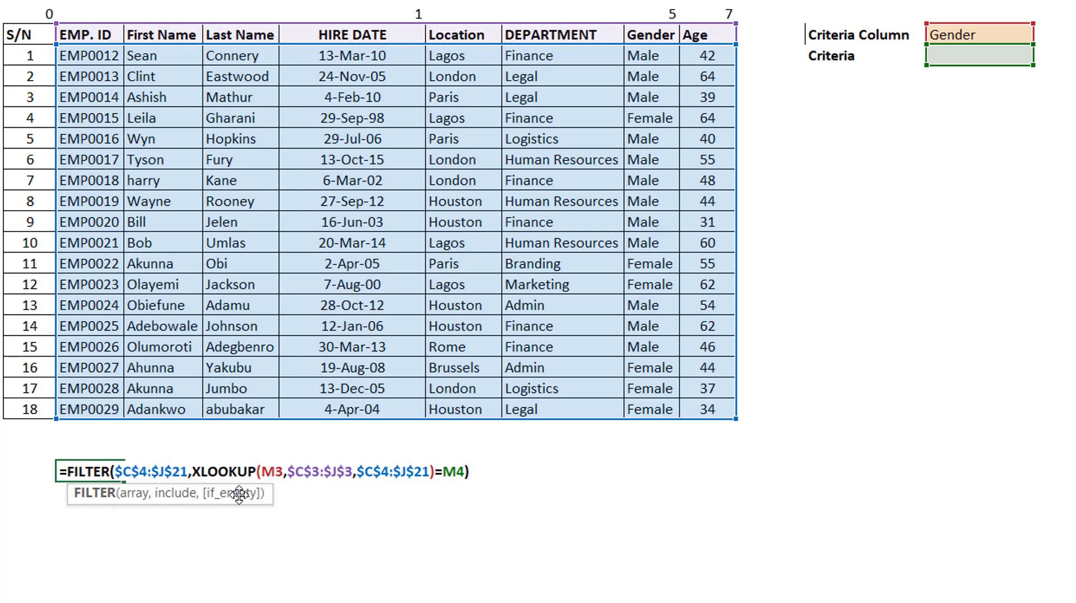
key(Escape)
- Set the Criteria in M4 to Male
click(995, 53)
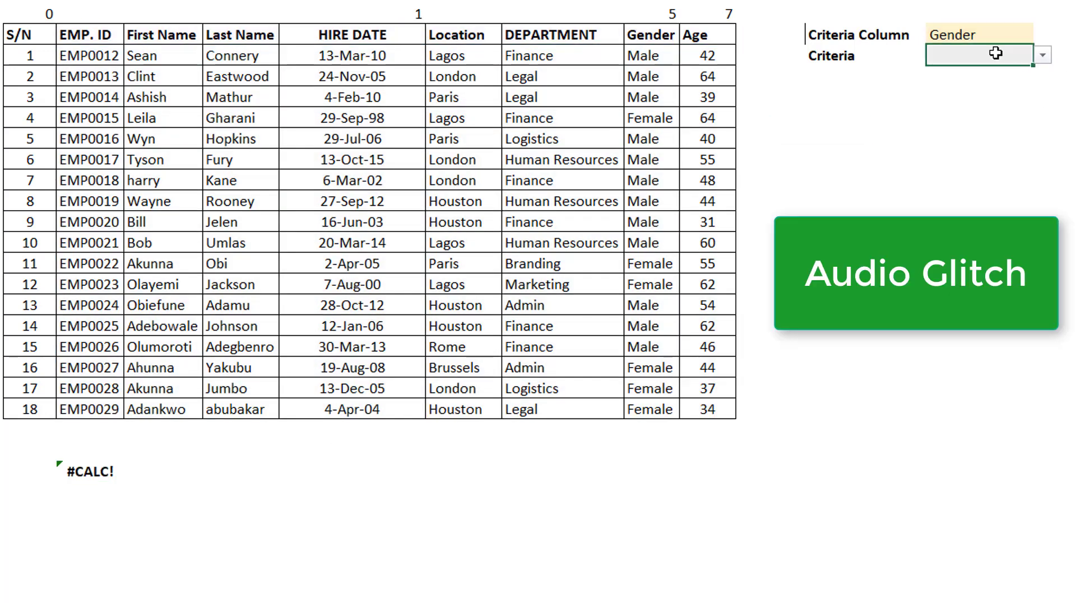
click(1043, 55)
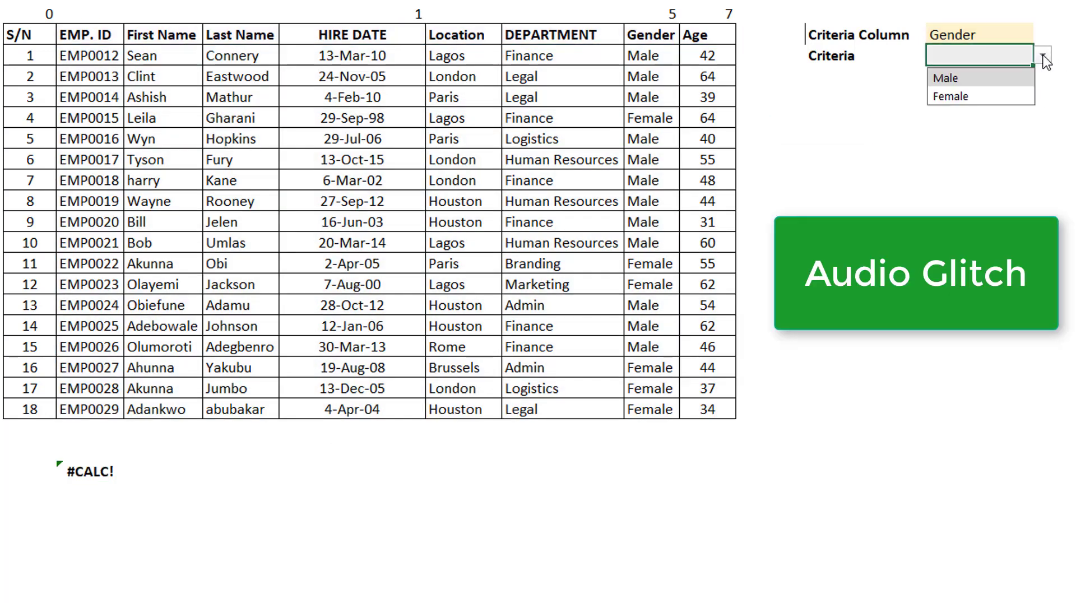
click(994, 78)
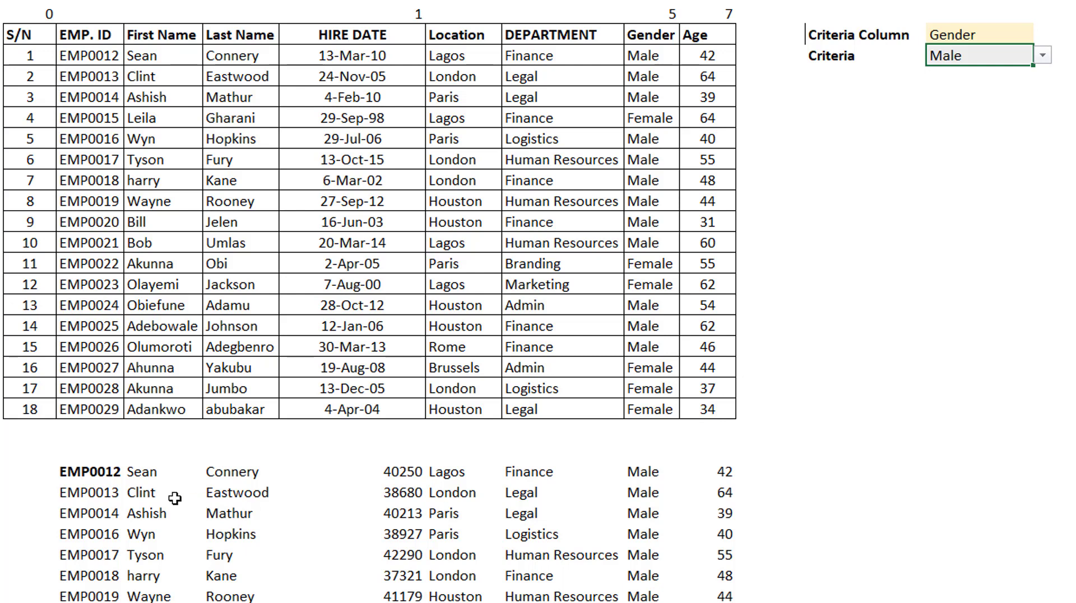
- Wrap the C24 formula in an outer FILTER that uses the column flags $C$2:$J$2 as its include argument
click(85, 466)
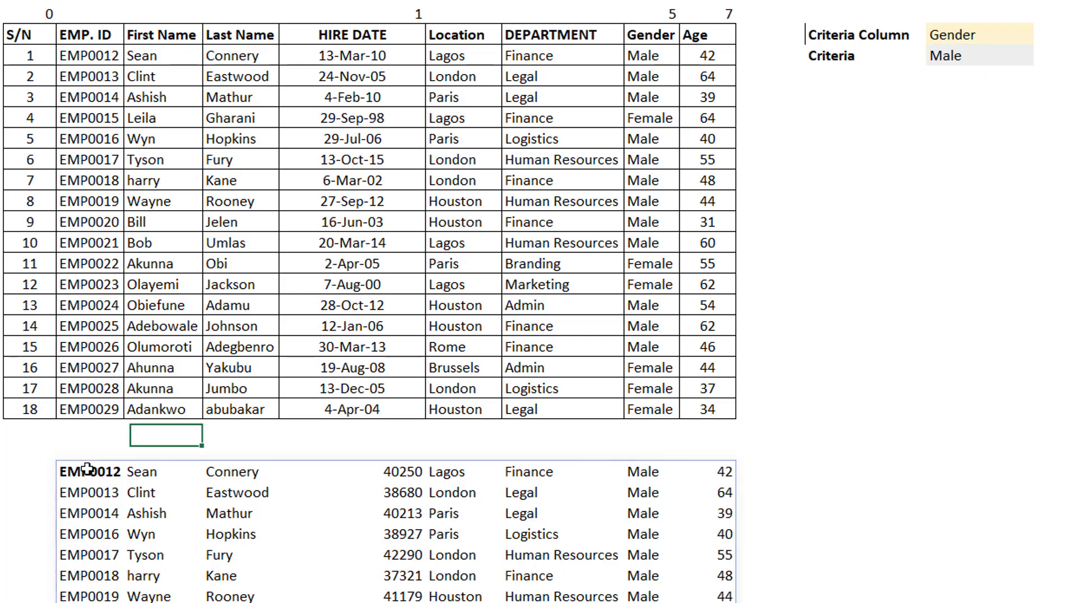
click(167, 15)
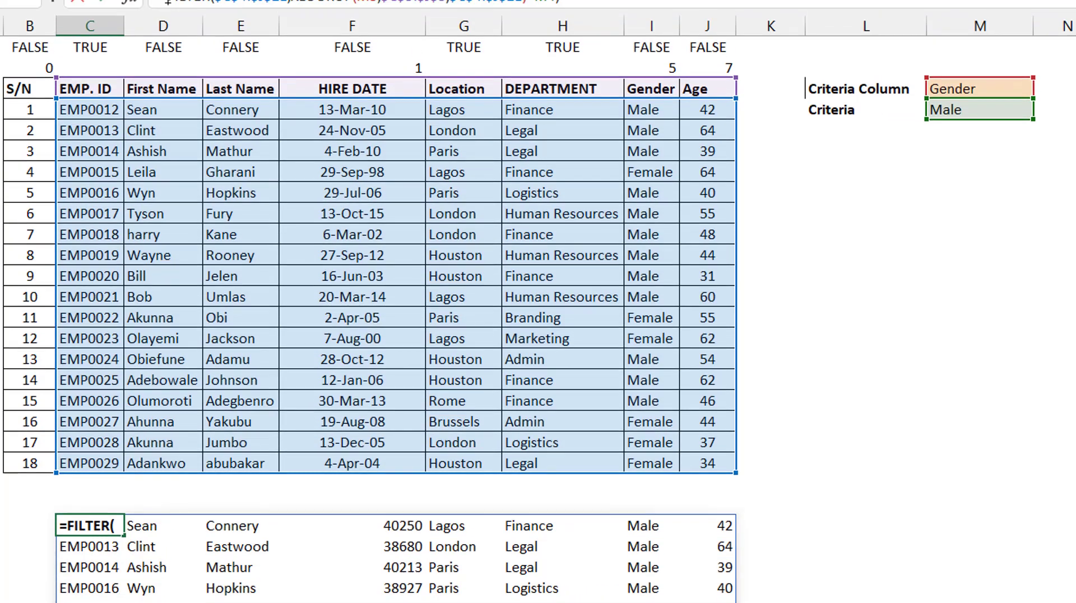
text(Filter)
key(Tab)
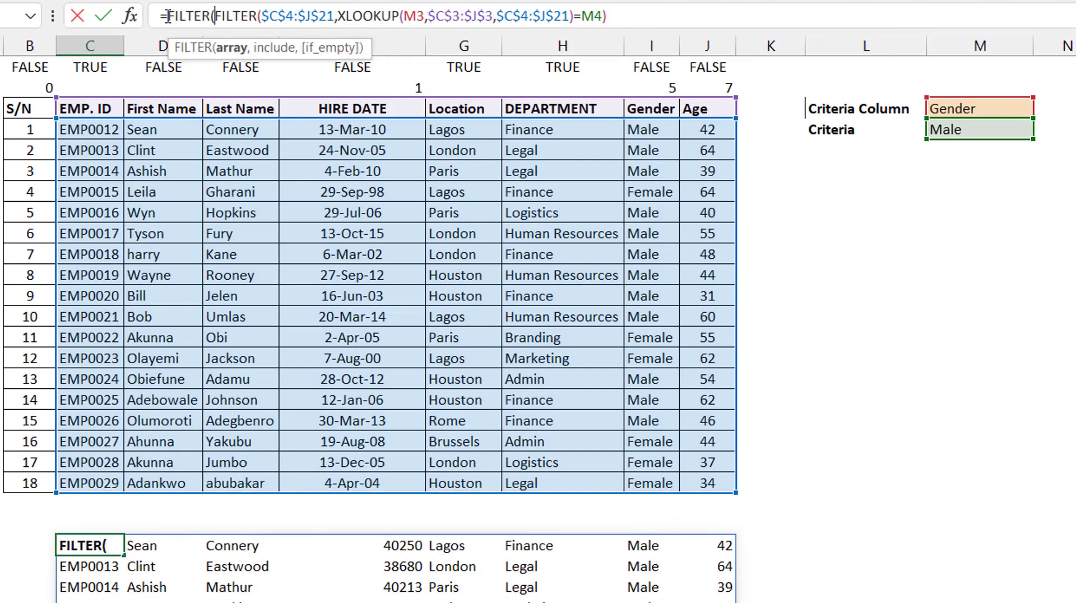
click(677, 14)
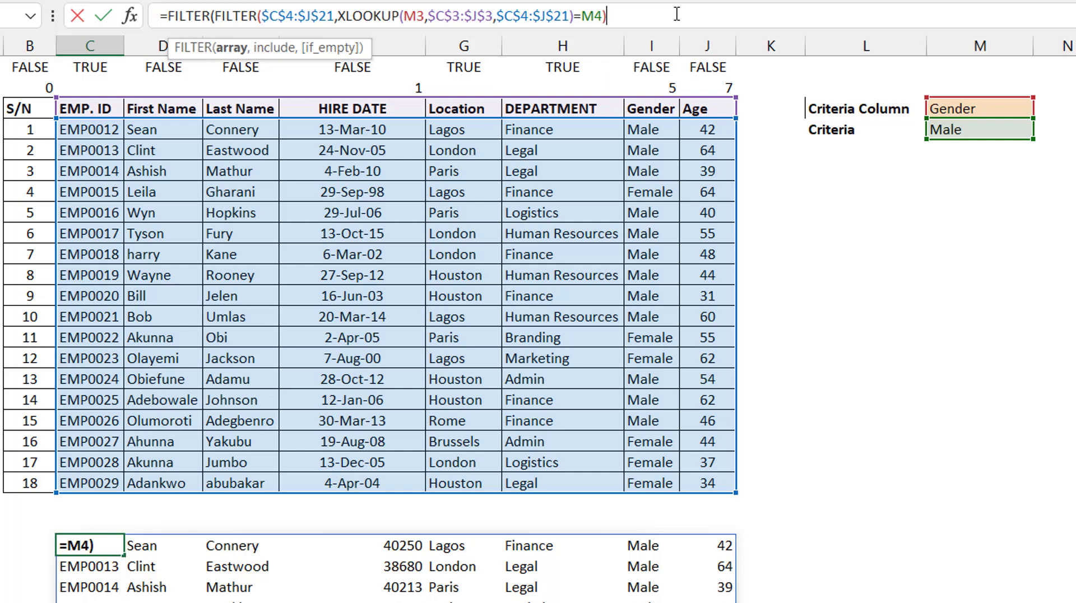
text(,)
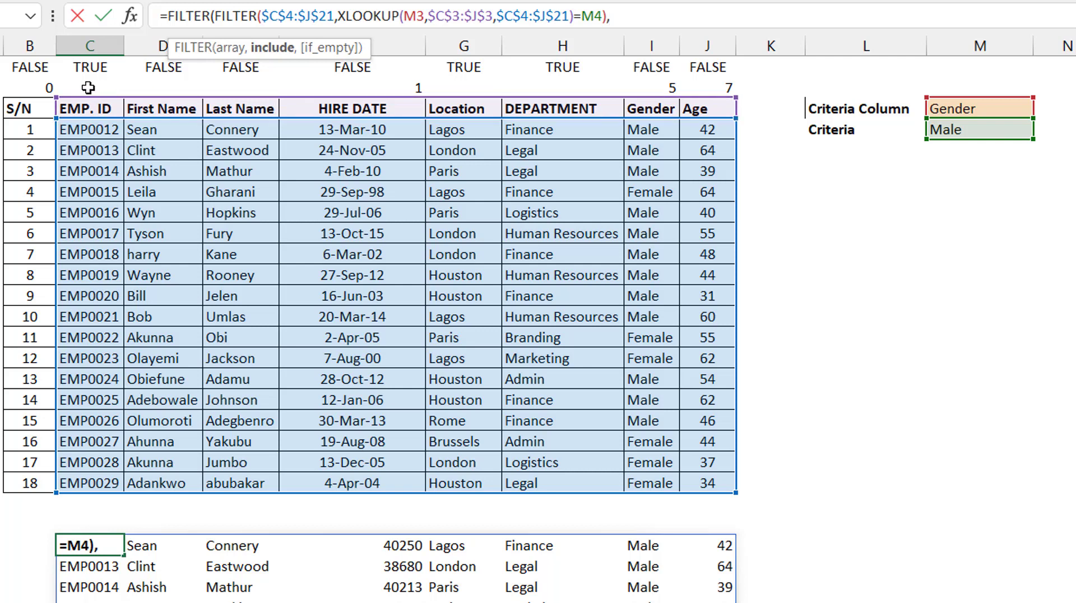
drag(90, 85, 711, 93)
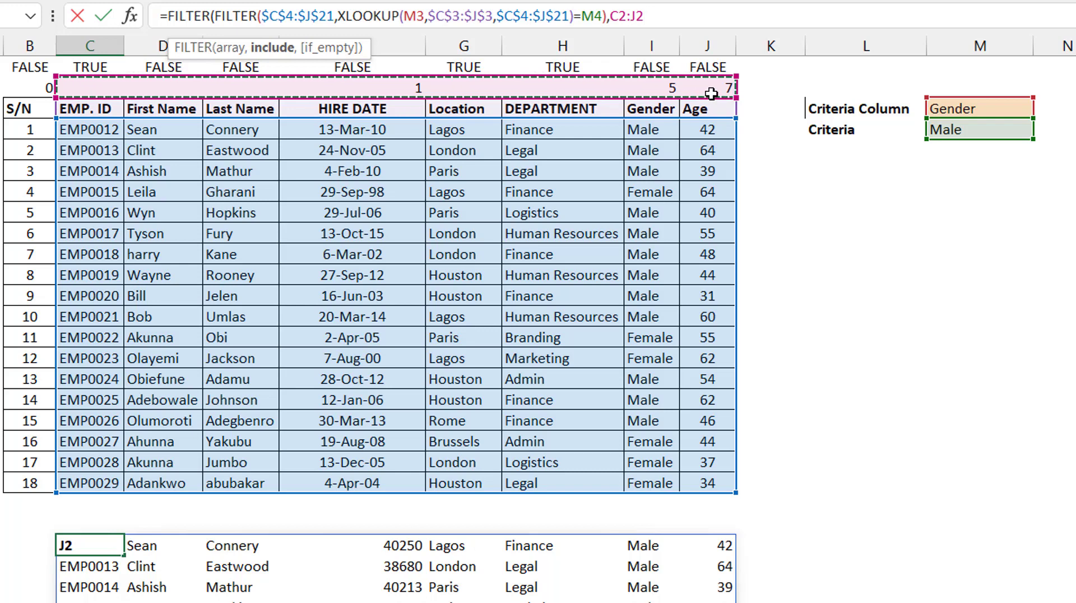
key(F4)
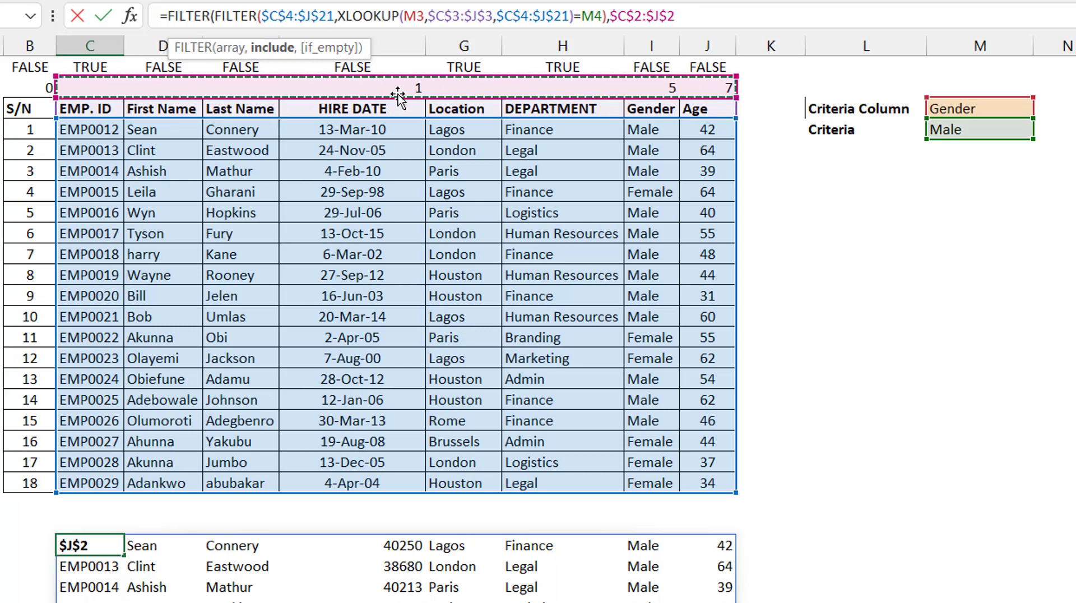
text())
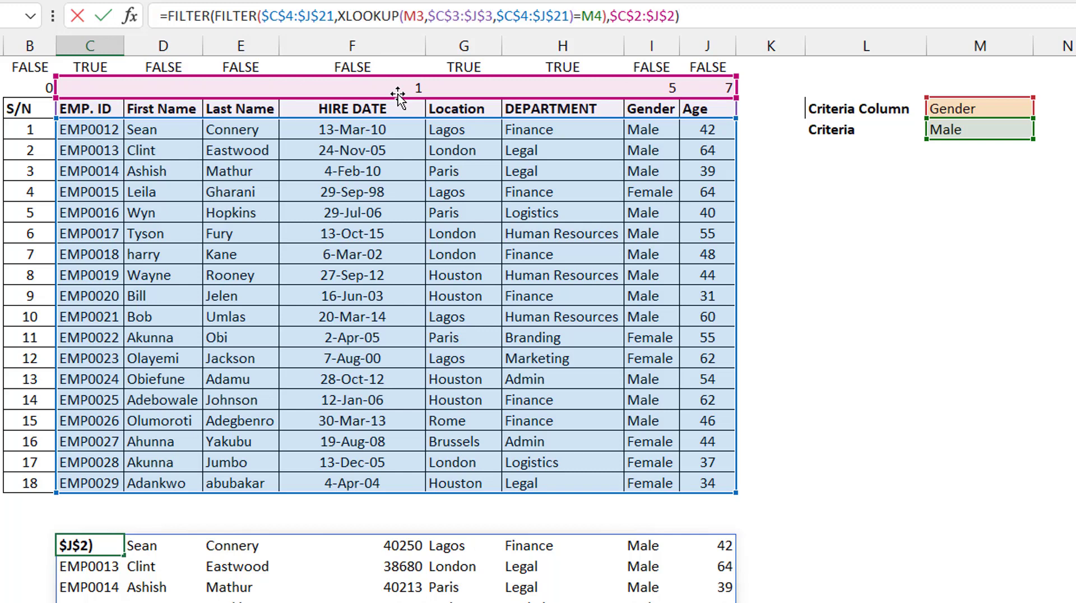
key(Return)
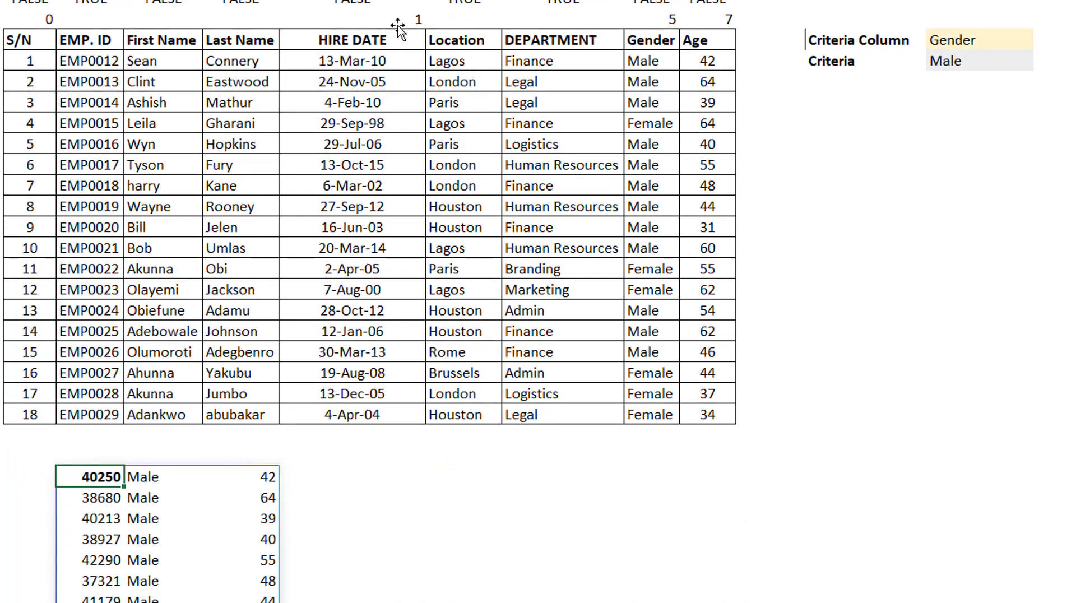
click(392, 19)
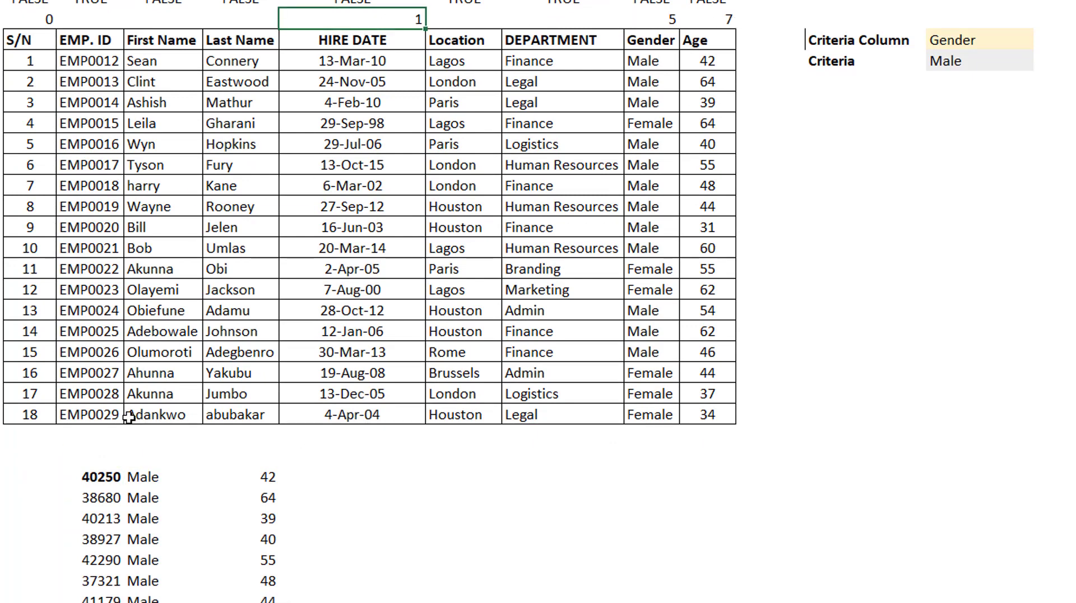
- Enter =FILTER($C$3:$J$3,$C$2:$J$2) in C23 as the header row above the results and make the cell bold
click(118, 463)
text(=f)
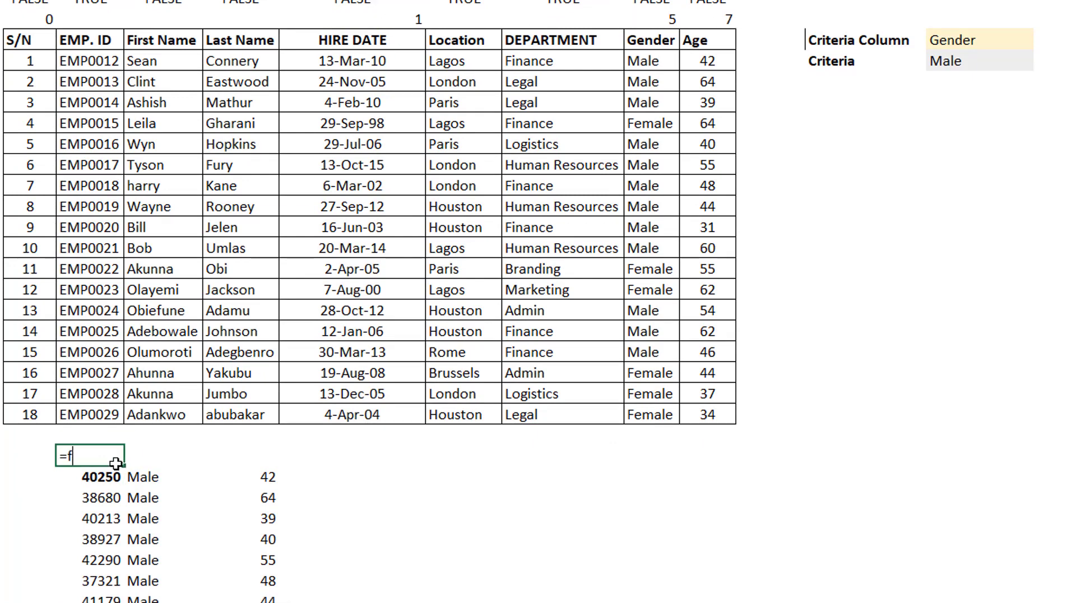
text(ilter)
key(Tab)
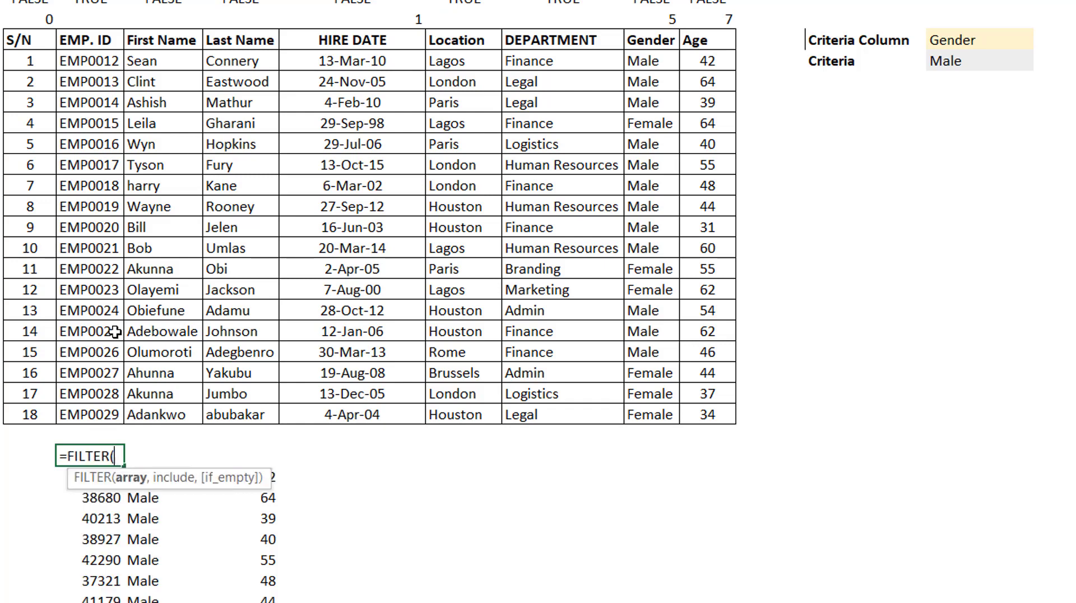
click(94, 44)
key(ctrl+shift+Right)
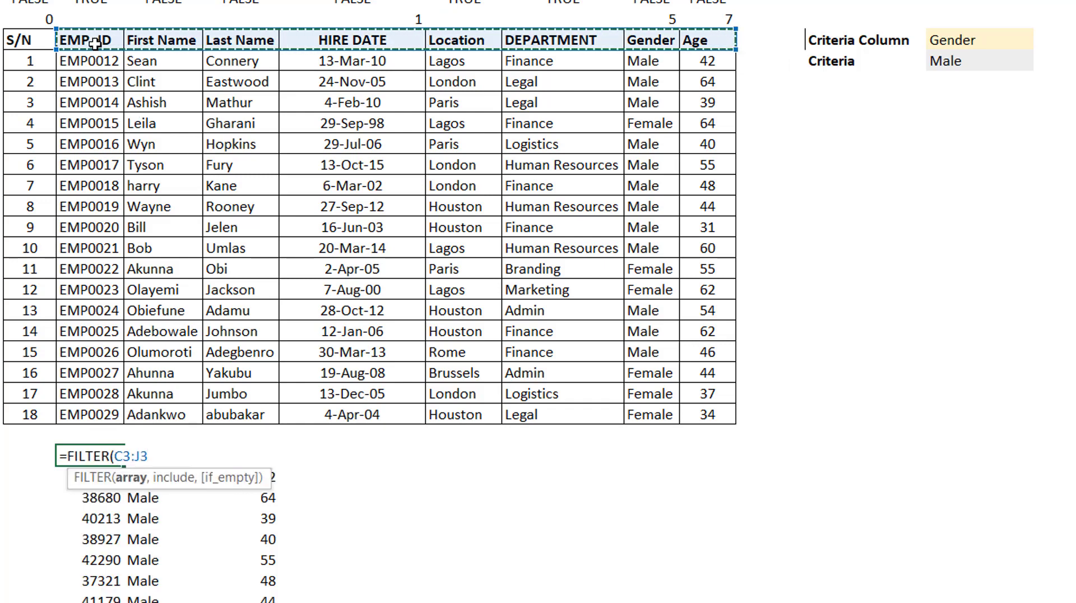
key(F4)
text(,)
drag(96, 16, 714, 22)
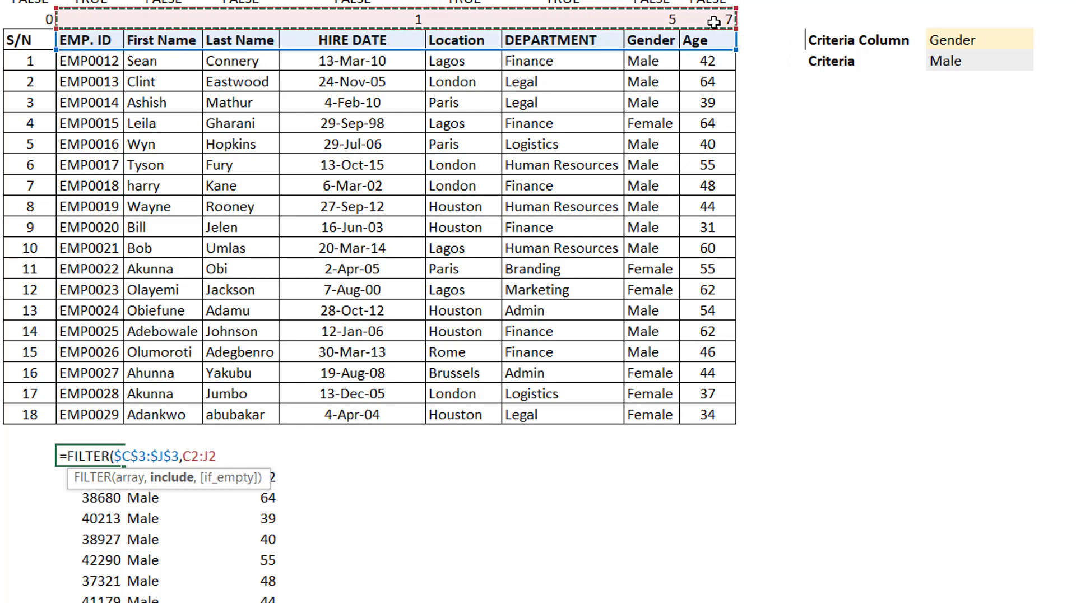
key(F4)
text())
key(ctrl+Return)
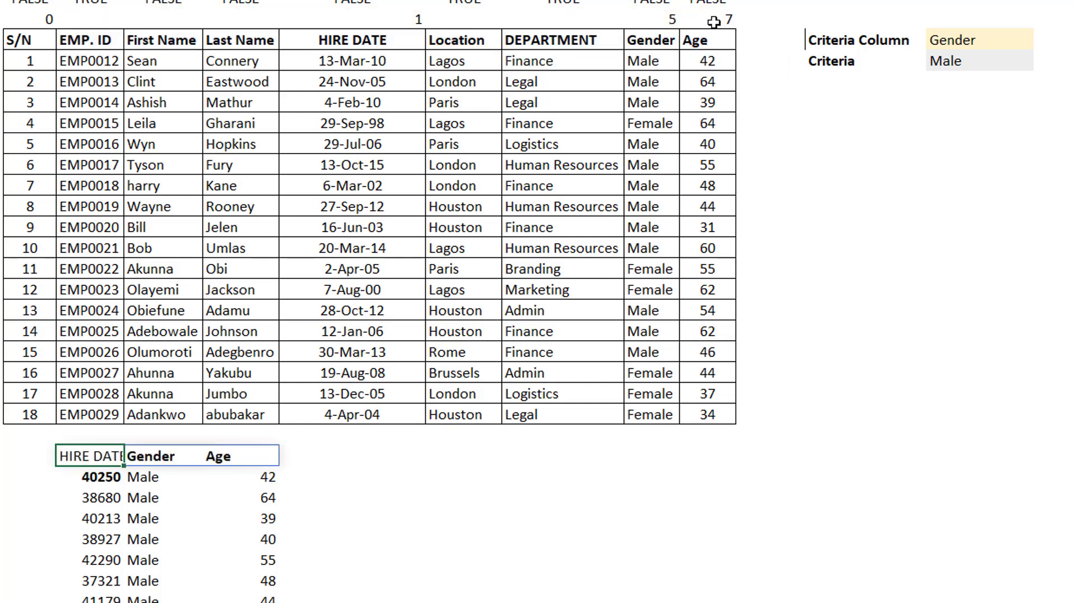
key(ctrl+b)
- Set the row 2 flags above EMP. ID and First Name to 1 and clear the flag above HIRE DATE
click(101, 21)
text(1)
key(Tab)
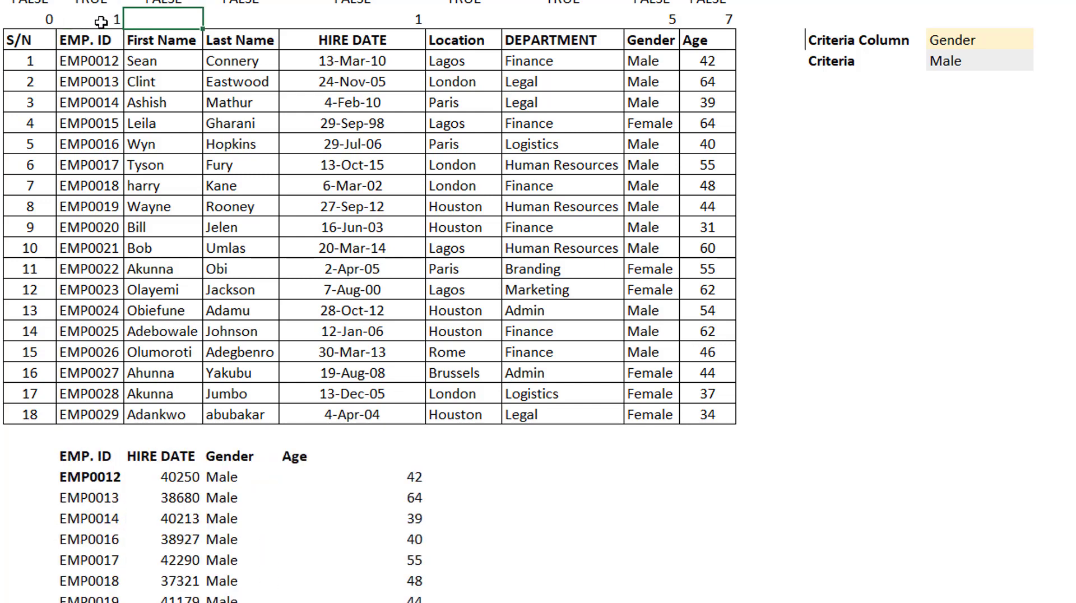
text(1)
key(Tab)
key(Tab)
key(Delete)
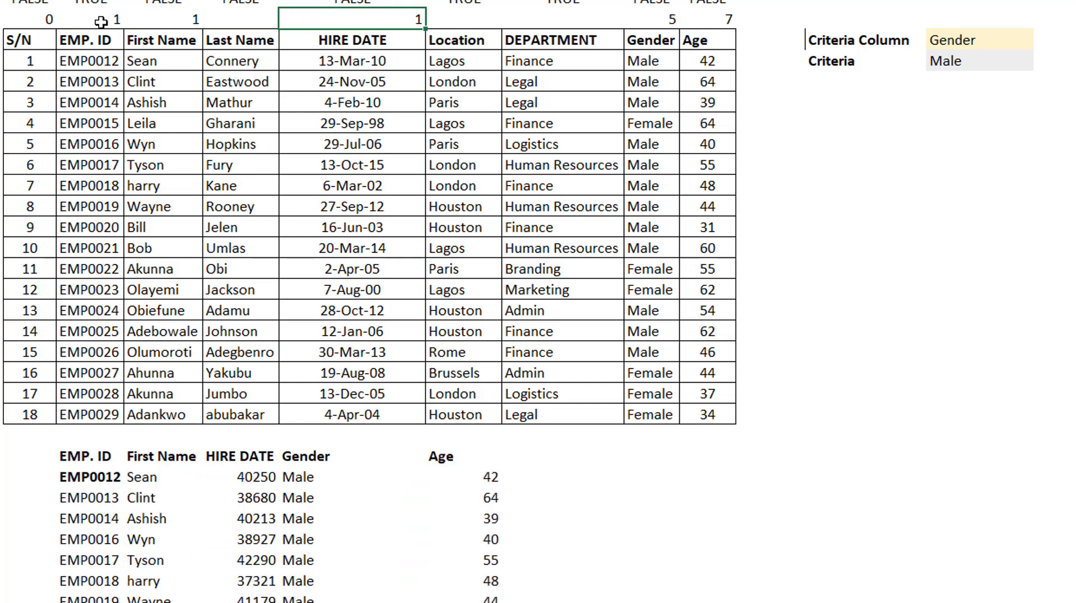
- Set the row 2 flags above Location and DEPARTMENT to 1
key(Tab)
key(Tab)
key(shift+Tab)
text(1)
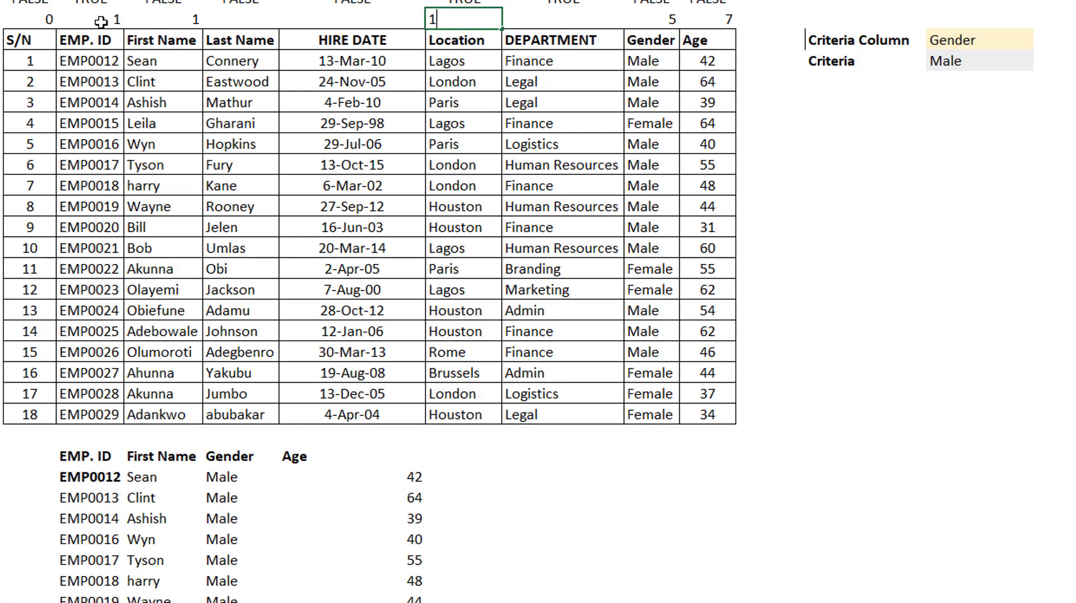
key(Tab)
text(1)
key(Tab)
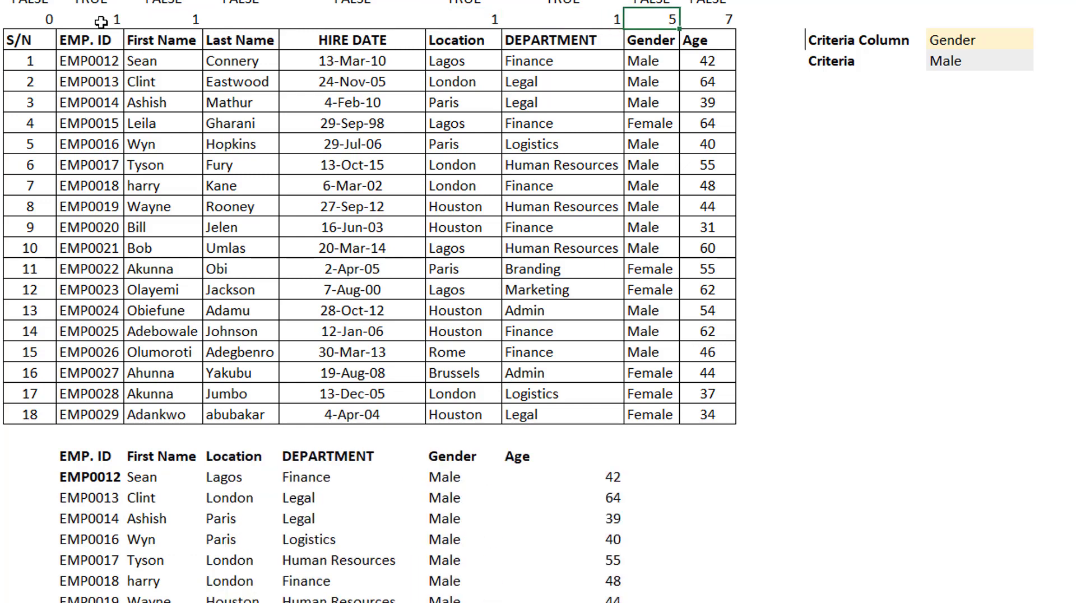
- Clear the flag above Age, and change the flags above DEPARTMENT to 4 and Location to 3
key(Tab)
key(Delete)
key(shift+Tab)
key(shift+Tab)
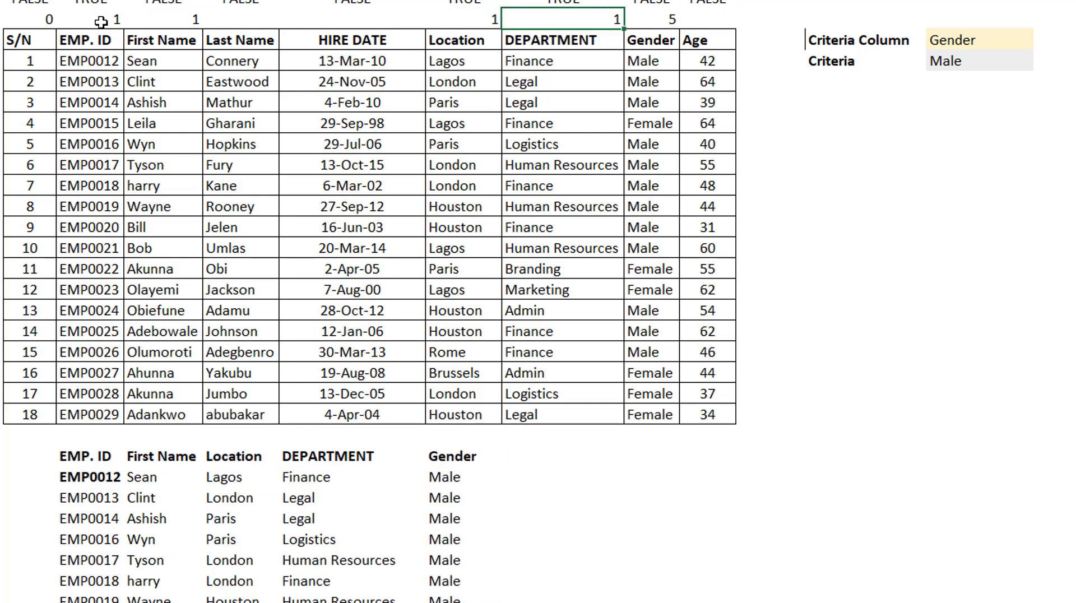
text(4)
key(shift+Tab)
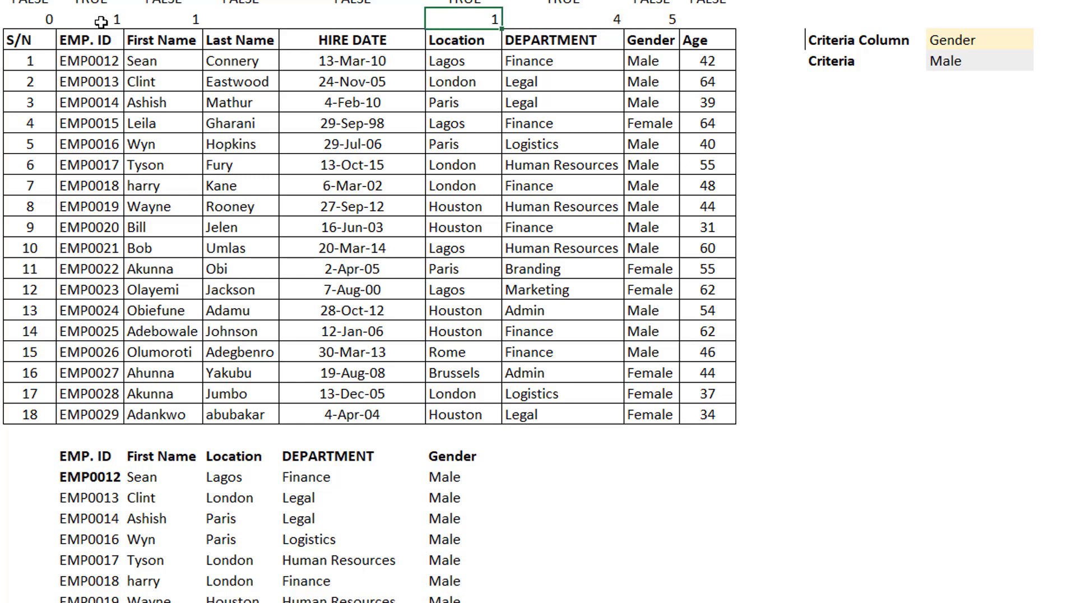
text(3)
key(Return)
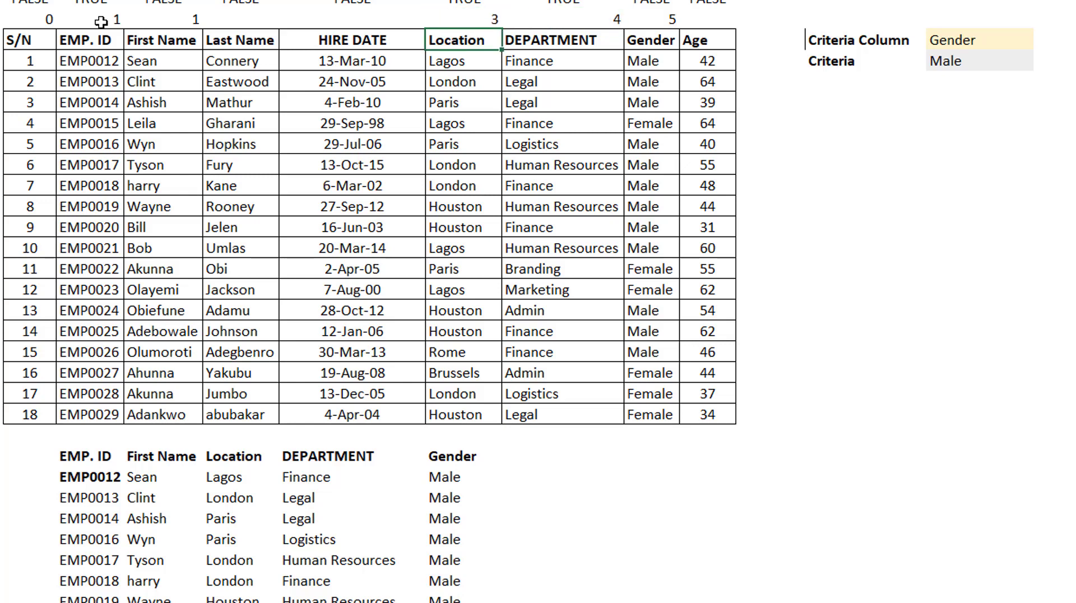